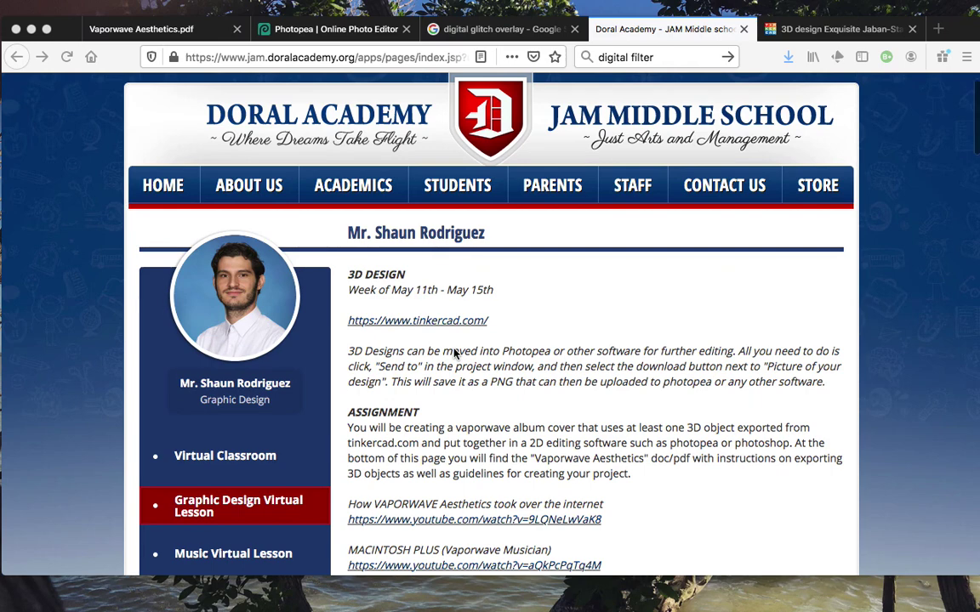
Read through the graphic design lesson page, from the 3D Design assignment down to its list of files.
scroll(455, 353, "down", 1)
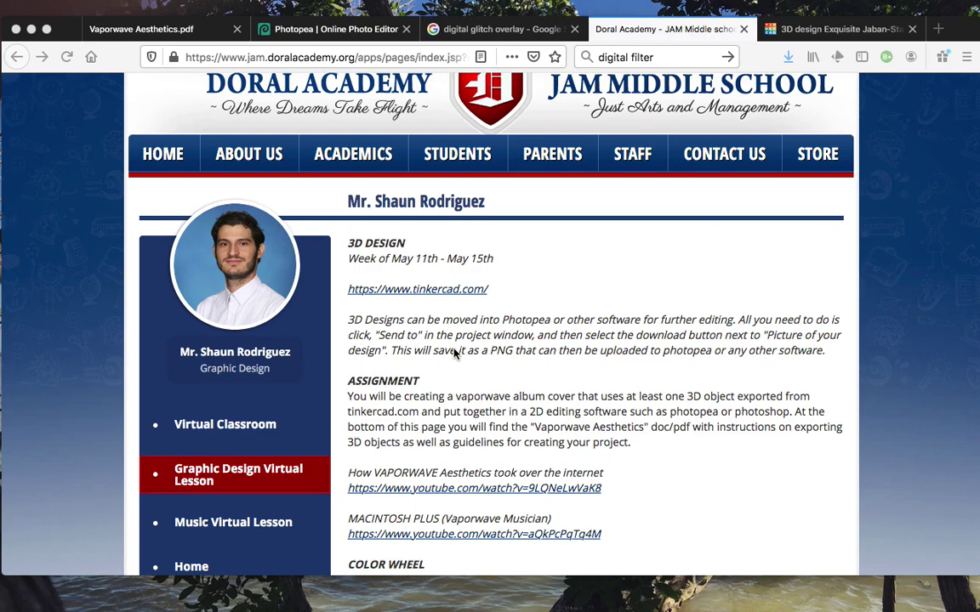
scroll(444, 393, "down", 2)
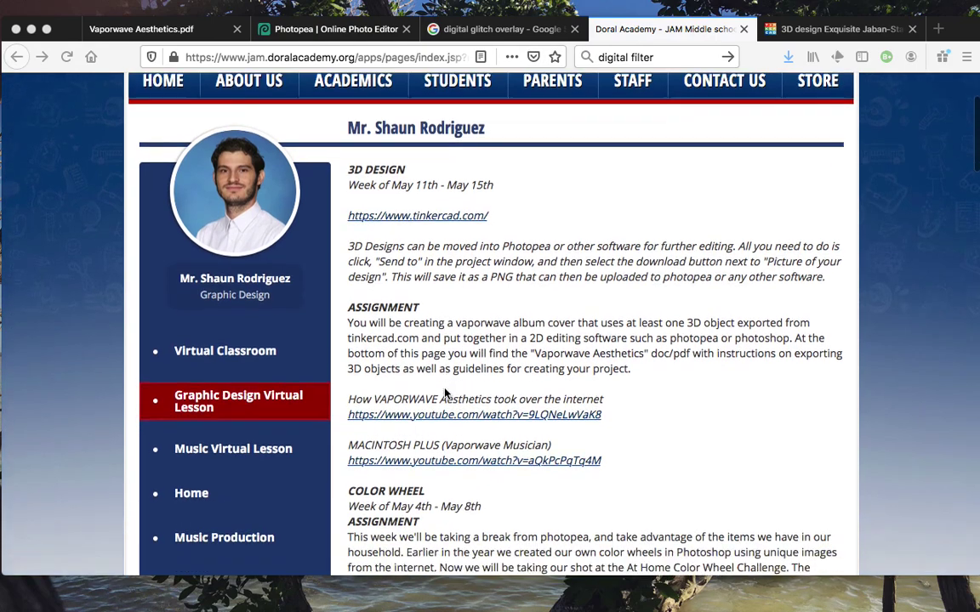
scroll(444, 393, "down", 20)
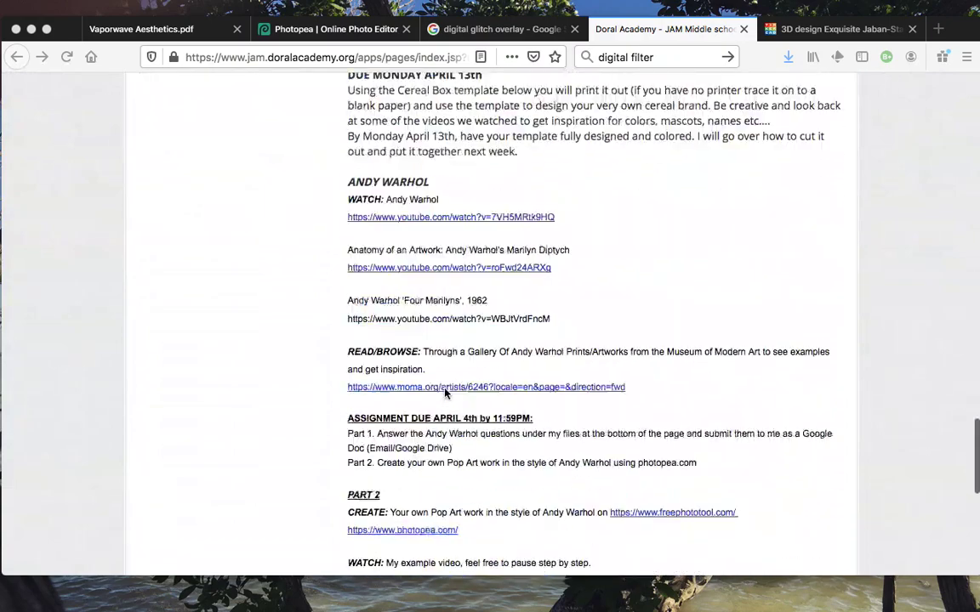
scroll(444, 393, "down", 10)
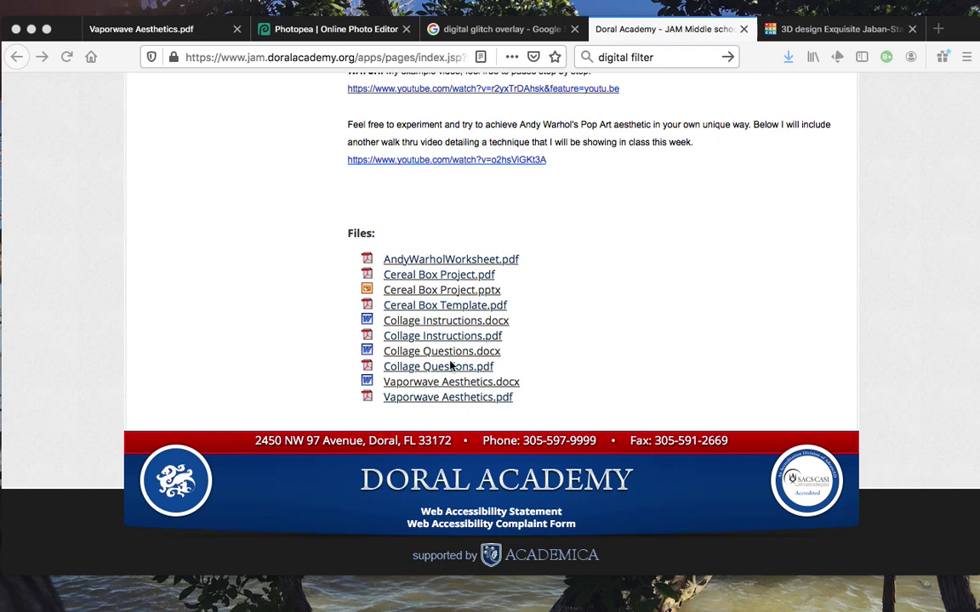
Review the Vaporwave Aesthetics PDF, highlighting the album cover characteristics and the requirement for at least one 3D object.
left_click(138, 26)
scroll(329, 320, "up", 3)
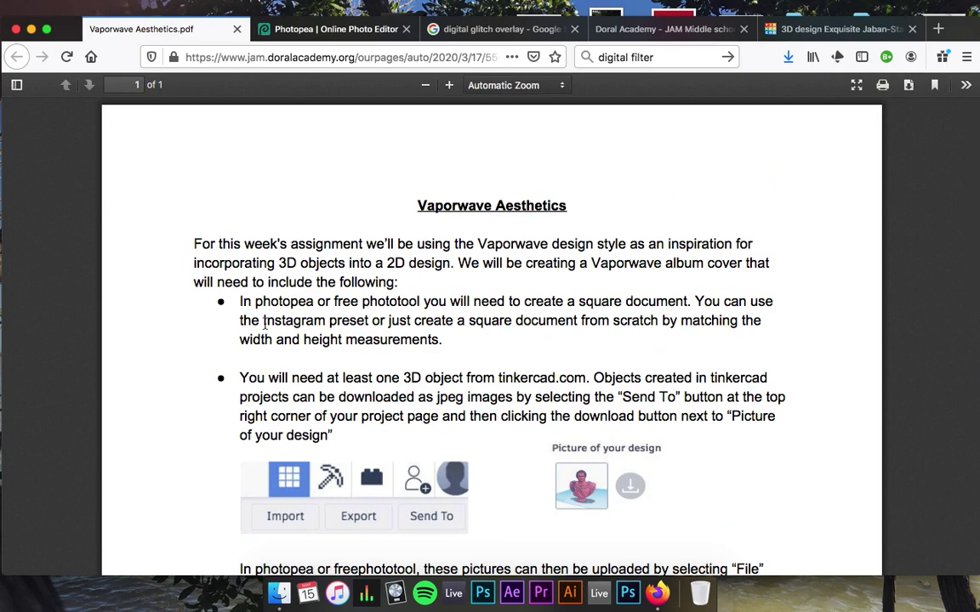
scroll(255, 319, "down", 3)
scroll(259, 298, "down", 10)
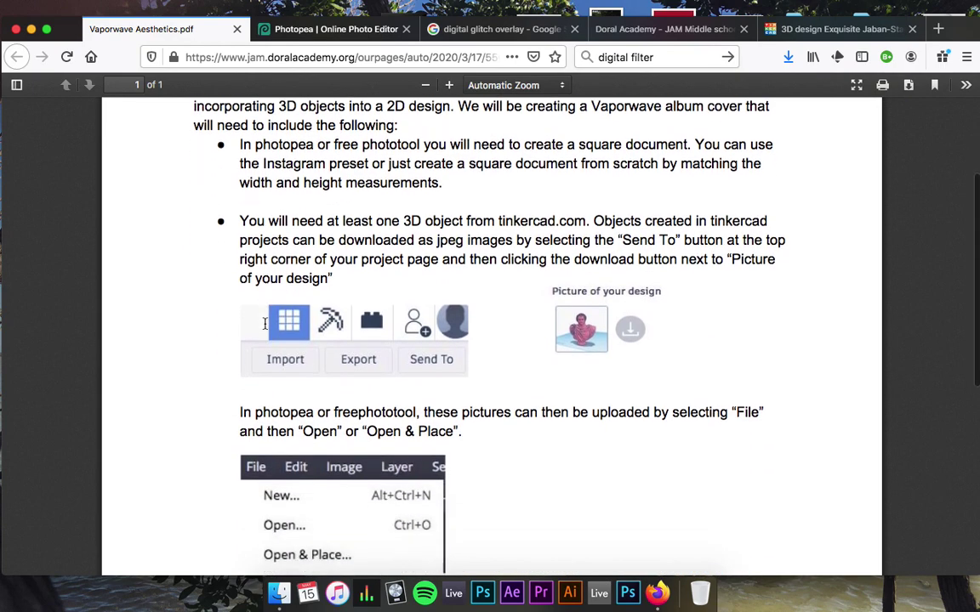
left_click_drag(240, 214, 536, 452)
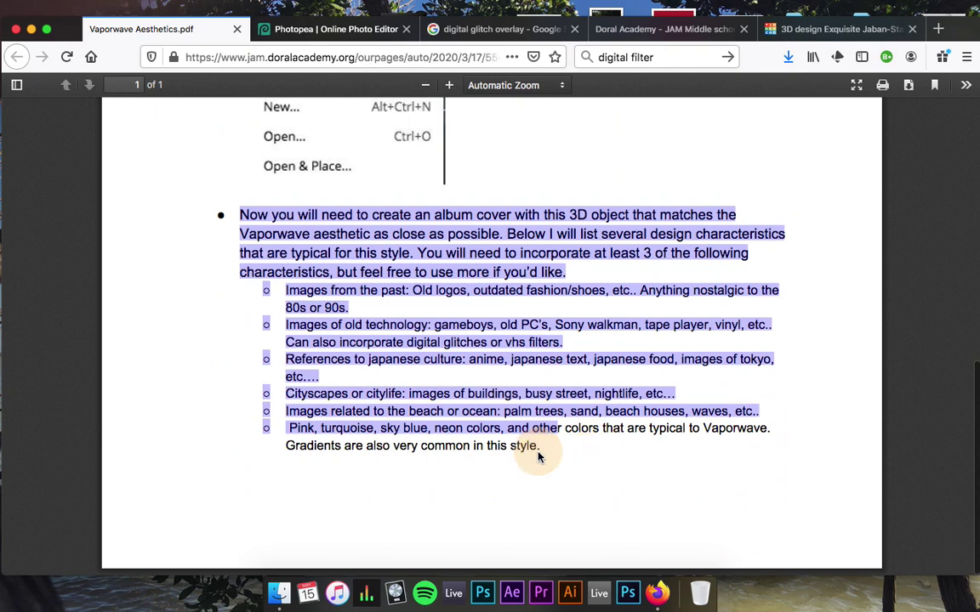
left_click(537, 455)
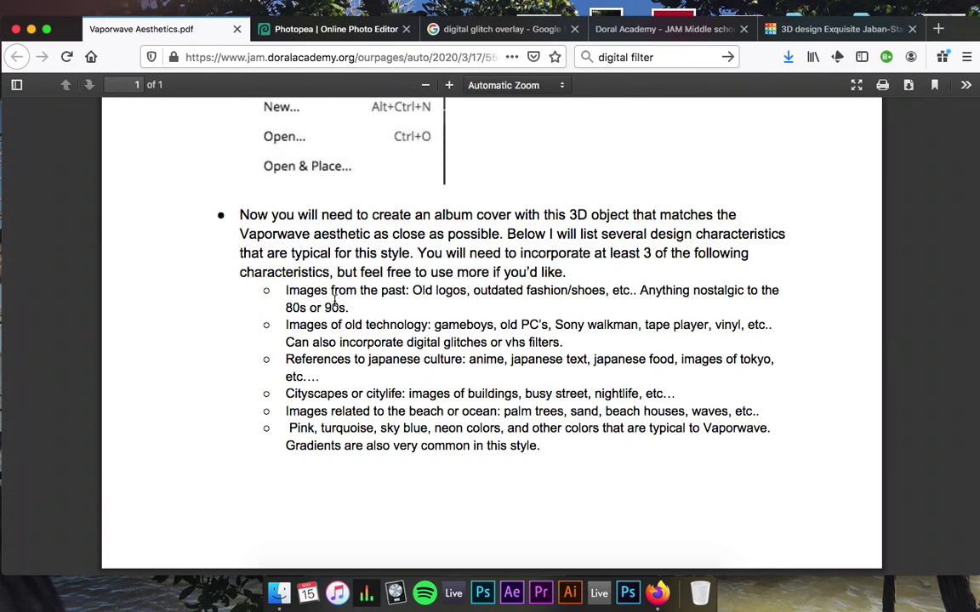
scroll(334, 298, "up", 10)
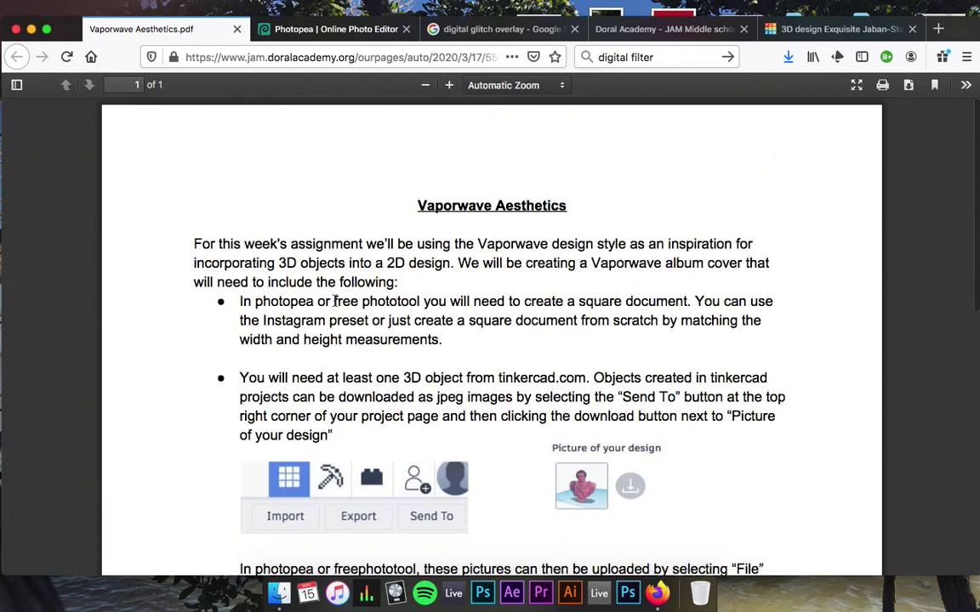
left_click(331, 378)
left_click_drag(331, 378, 464, 384)
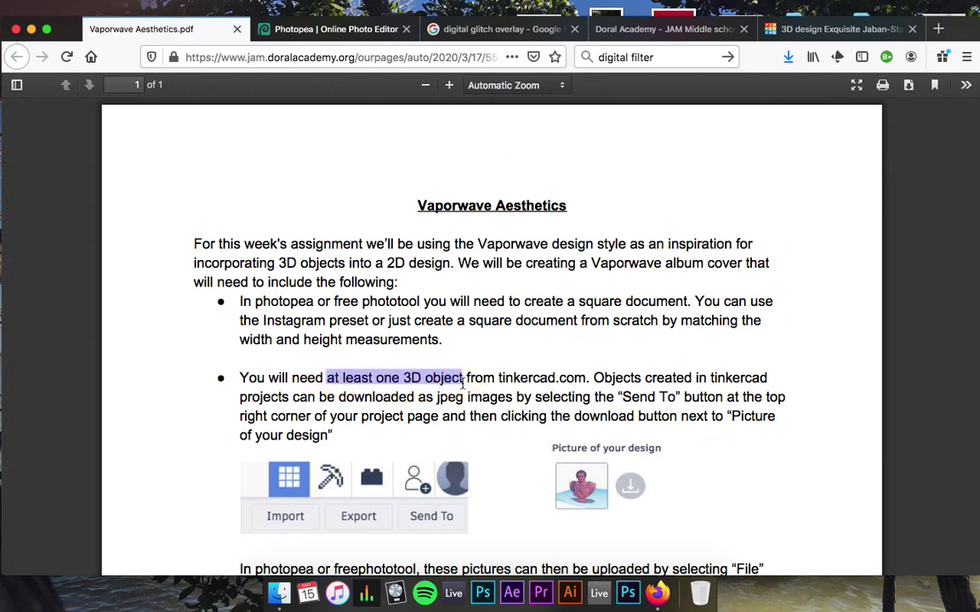
Switch to the Tinkercad design, try replacing the Triceratops skull with a red box, and undo both changes.
left_click(853, 32)
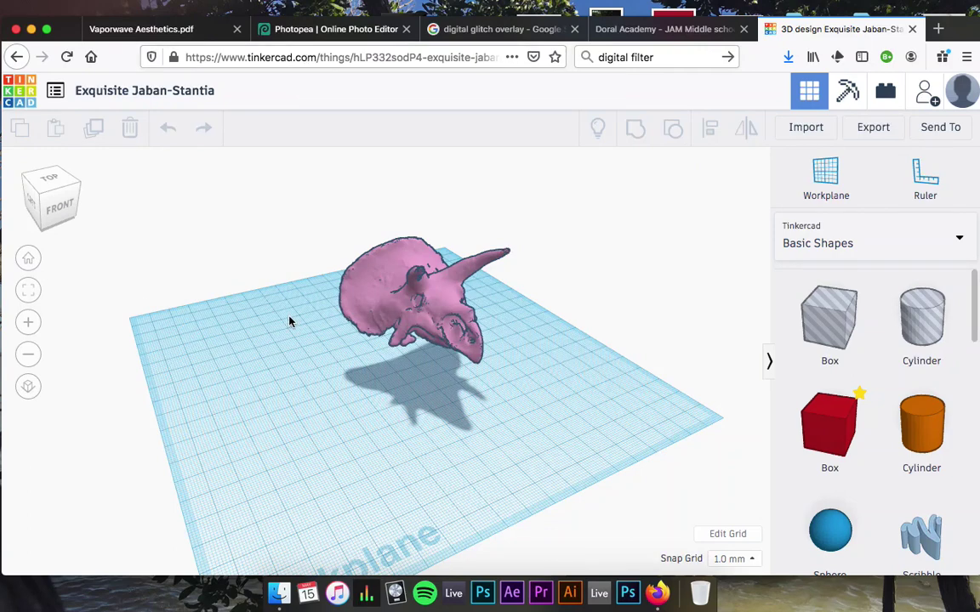
left_click(390, 286)
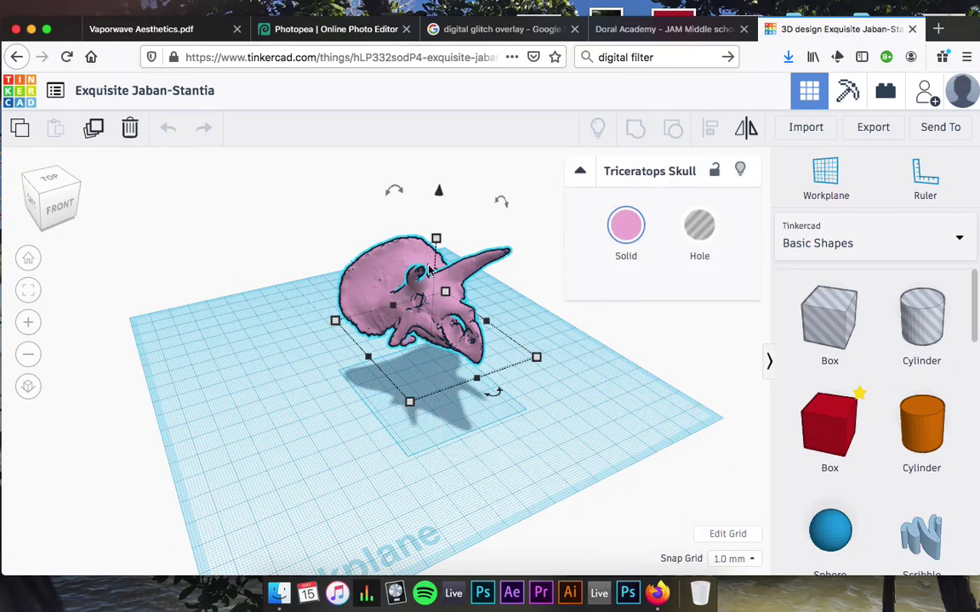
key("Delete")
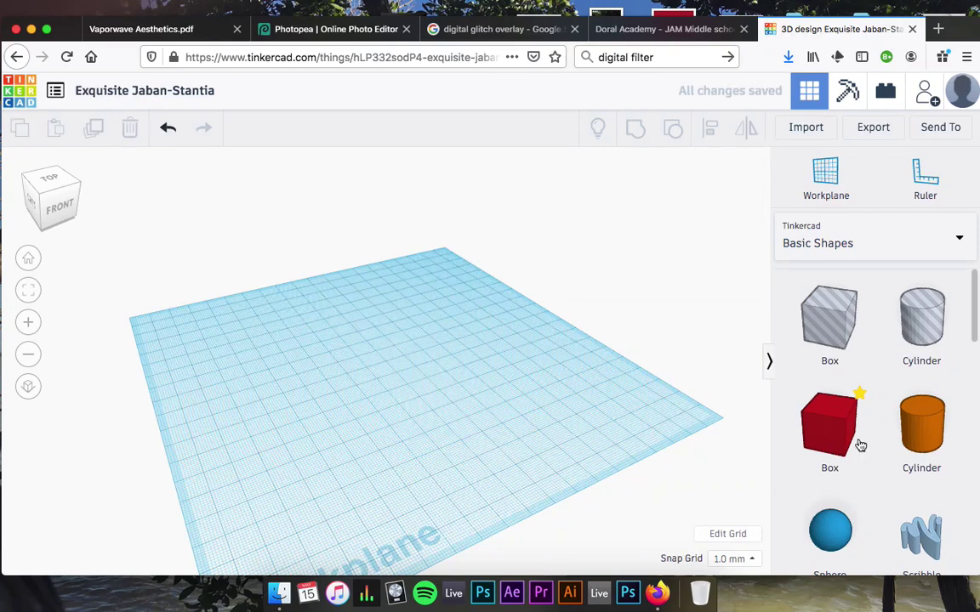
left_click(825, 436)
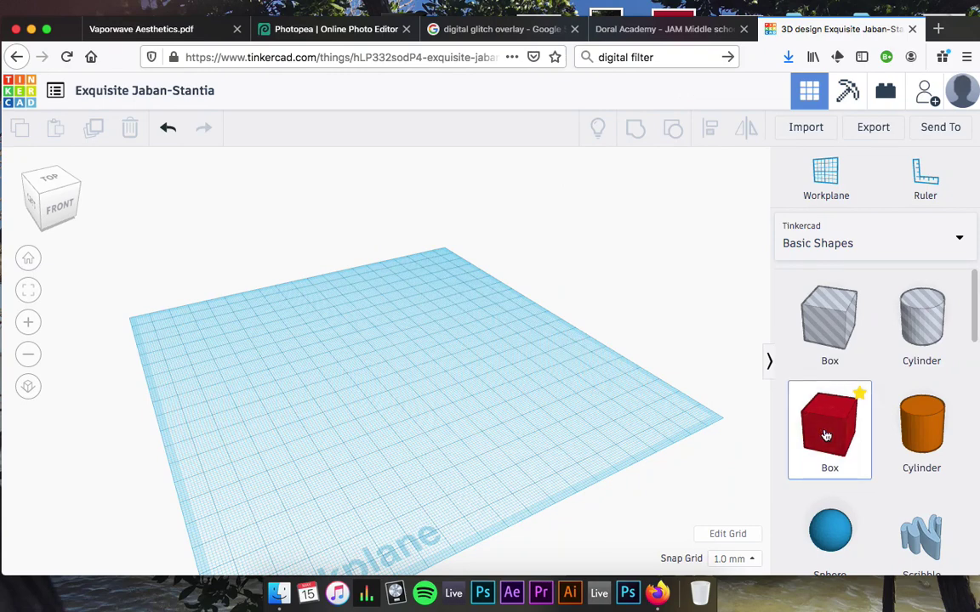
left_click(394, 373)
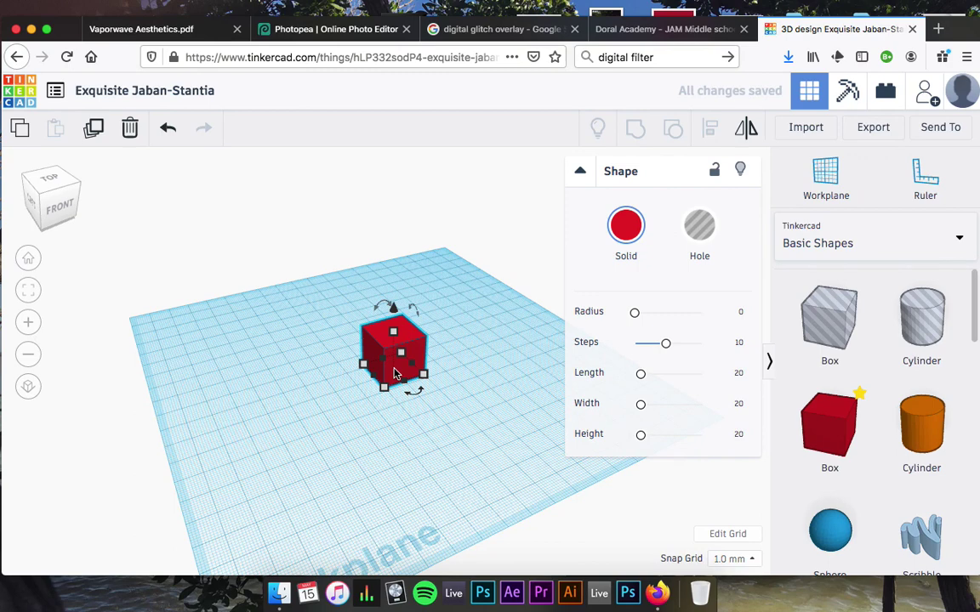
left_click(169, 130)
left_click(175, 136)
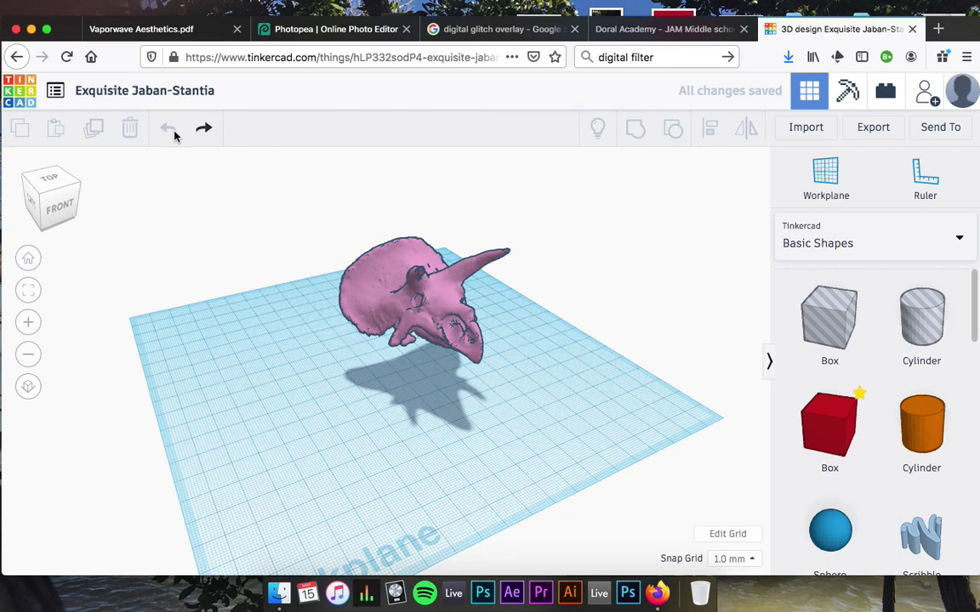
Resize the Triceratops skull in height and footprint, and shift it slightly on the workplane.
left_click(443, 298)
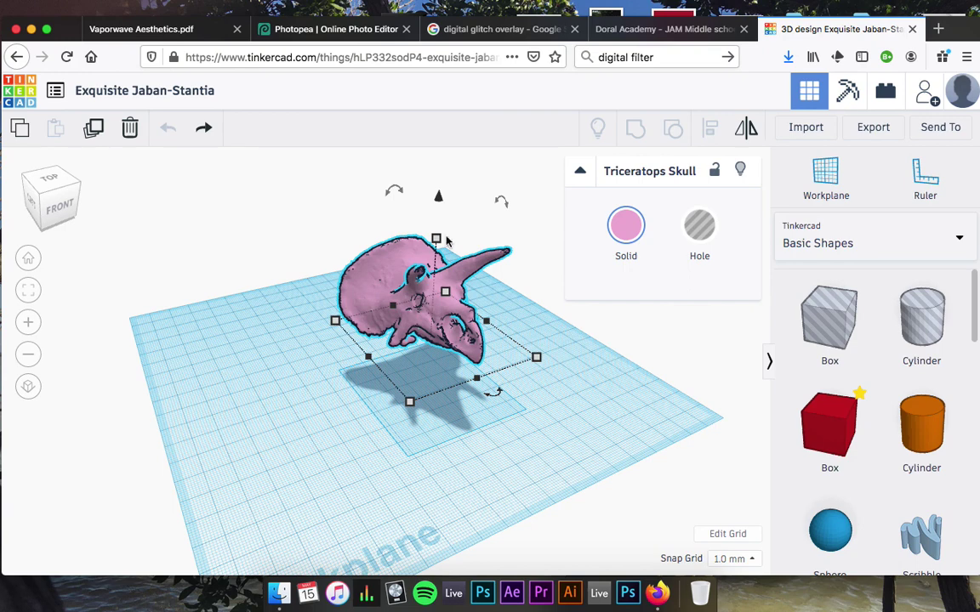
mouse_move(436, 239)
left_mouse_down()
mouse_move(438, 160)
mouse_move(437, 258)
mouse_move(437, 232)
left_mouse_up()
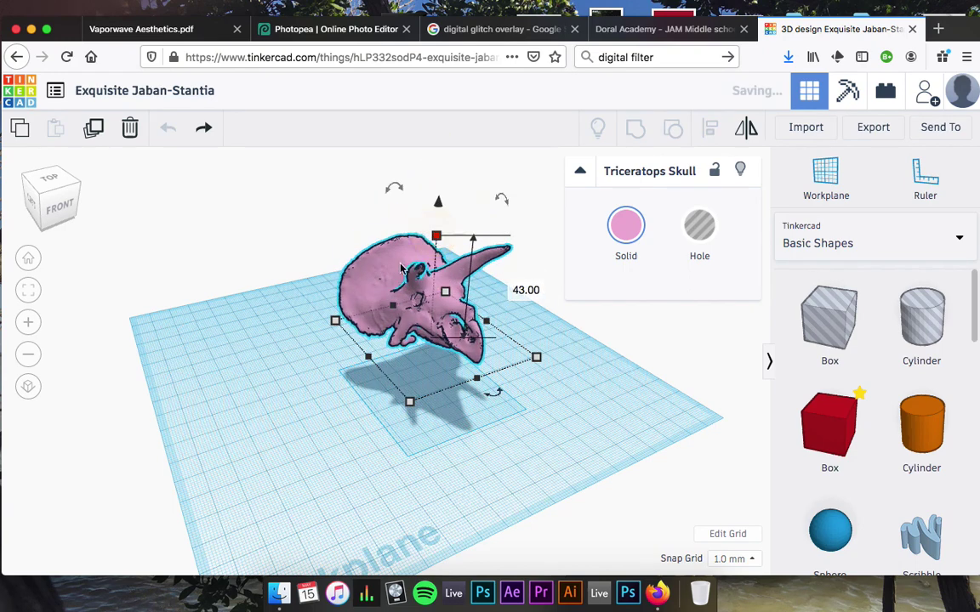
mouse_move(334, 321)
left_mouse_down()
mouse_move(266, 315)
mouse_move(396, 326)
mouse_move(350, 311)
left_mouse_up()
mouse_move(449, 204)
left_mouse_down()
mouse_move(449, 151)
mouse_move(444, 211)
left_mouse_up()
mouse_move(407, 281)
left_mouse_down()
mouse_move(511, 372)
mouse_move(258, 241)
mouse_move(372, 284)
mouse_move(407, 277)
left_mouse_up()
Recolor the Triceratops skull green and set it back to the preset pink.
left_click(626, 225)
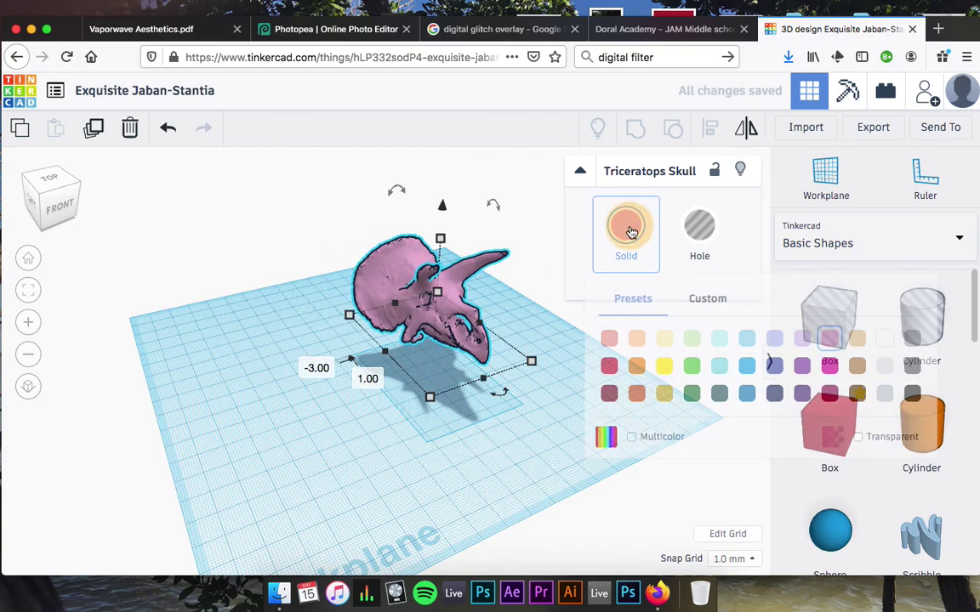
left_click(692, 366)
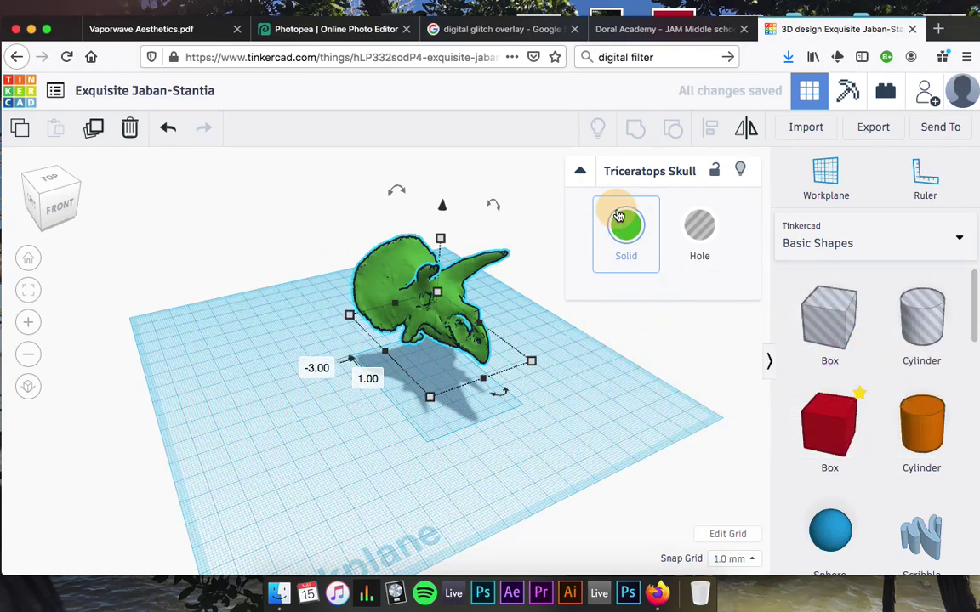
left_click(626, 226)
left_click(830, 338)
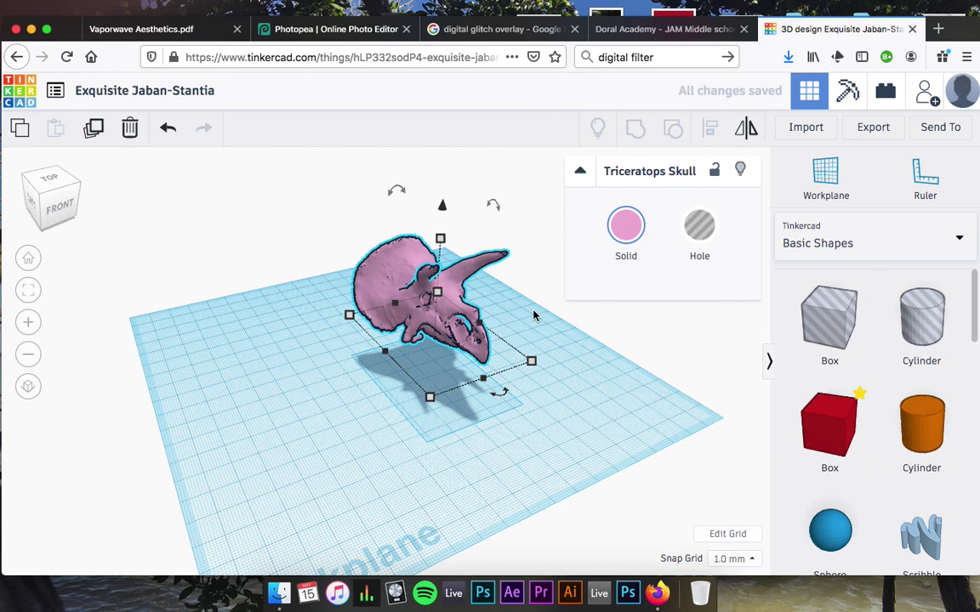
Deselect the skull and rotate the view to face it from the front.
left_click(283, 239)
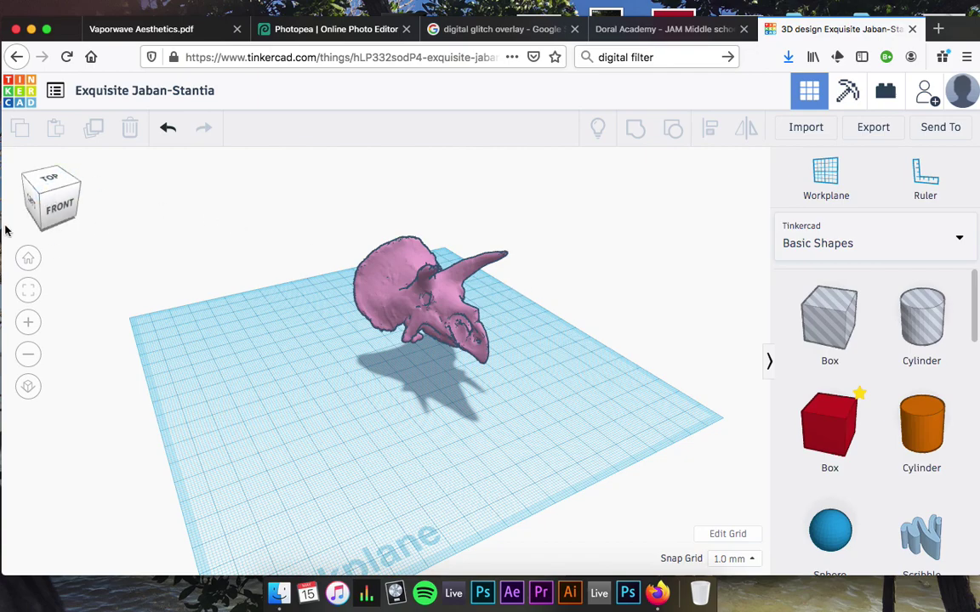
left_click_drag(68, 193, 50, 208)
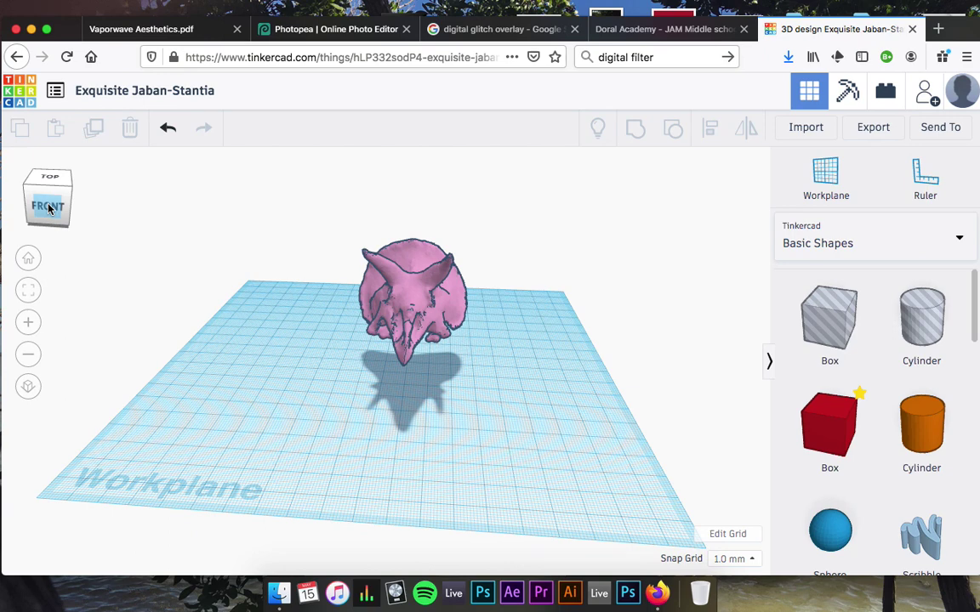
Switch to Photopea and examine the sample album cover with its glitch overlay and skull.
left_click(298, 31)
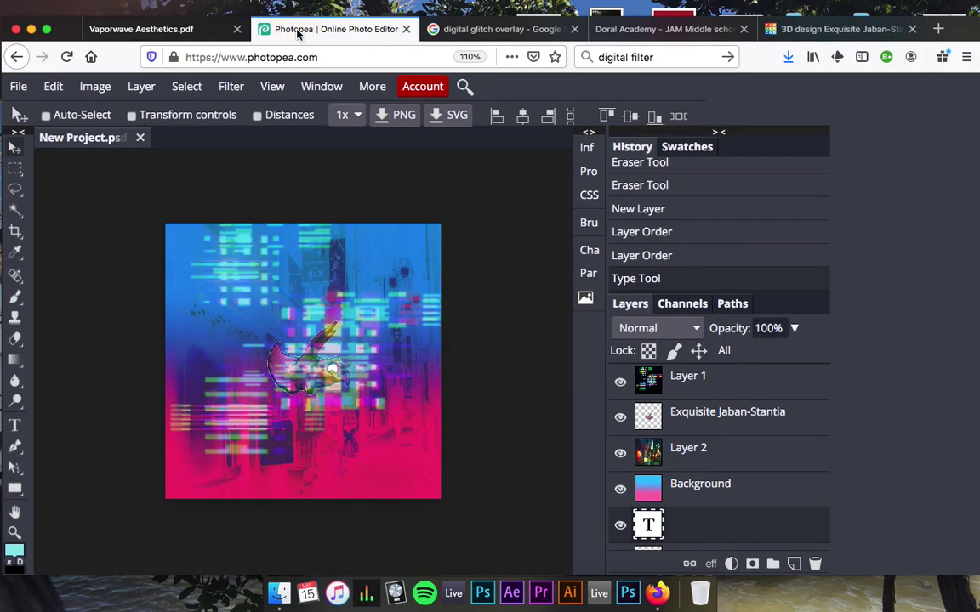
scroll(460, 516, "up", 2)
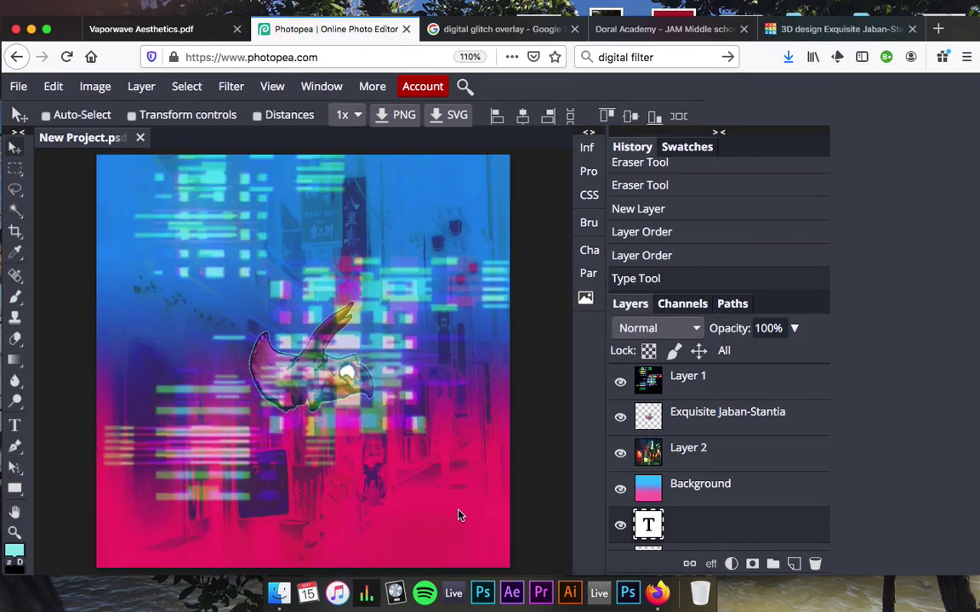
scroll(458, 515, "down", 2)
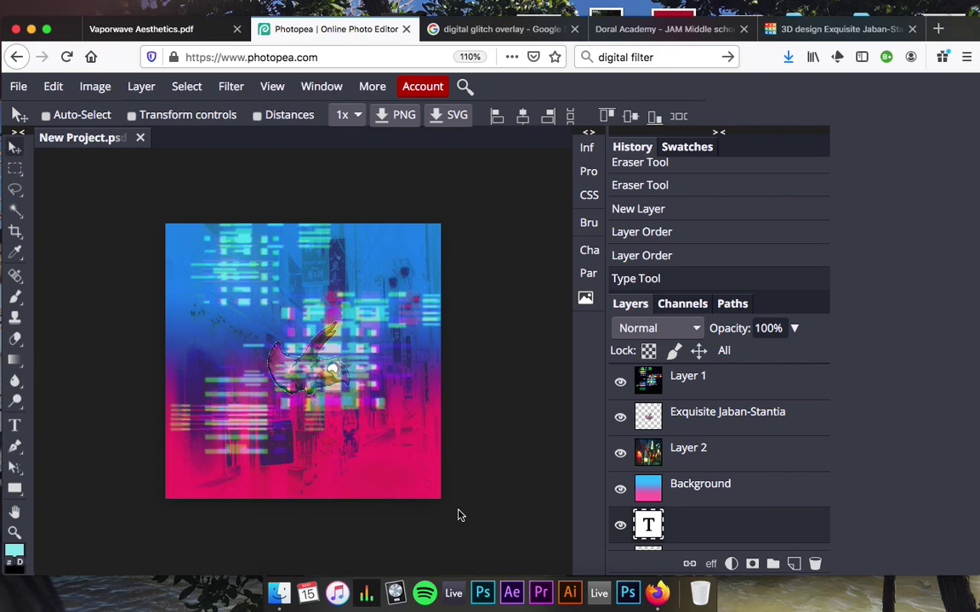
Delete the text layer and the blank Layer 2 below the Background, and hide all the other layers.
left_click(620, 418)
left_click(620, 452)
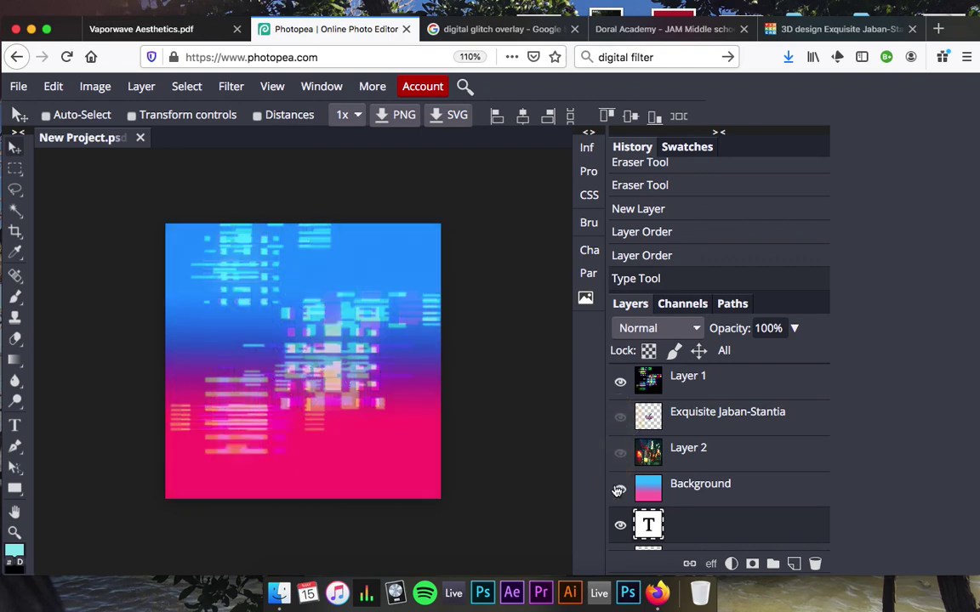
left_click(620, 491)
scroll(630, 489, "down", 1)
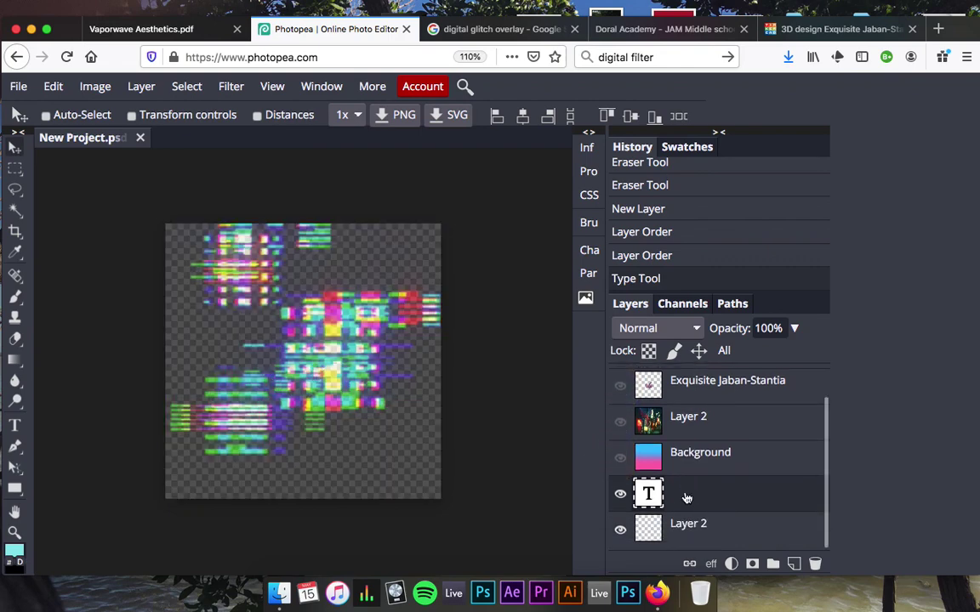
key("Delete")
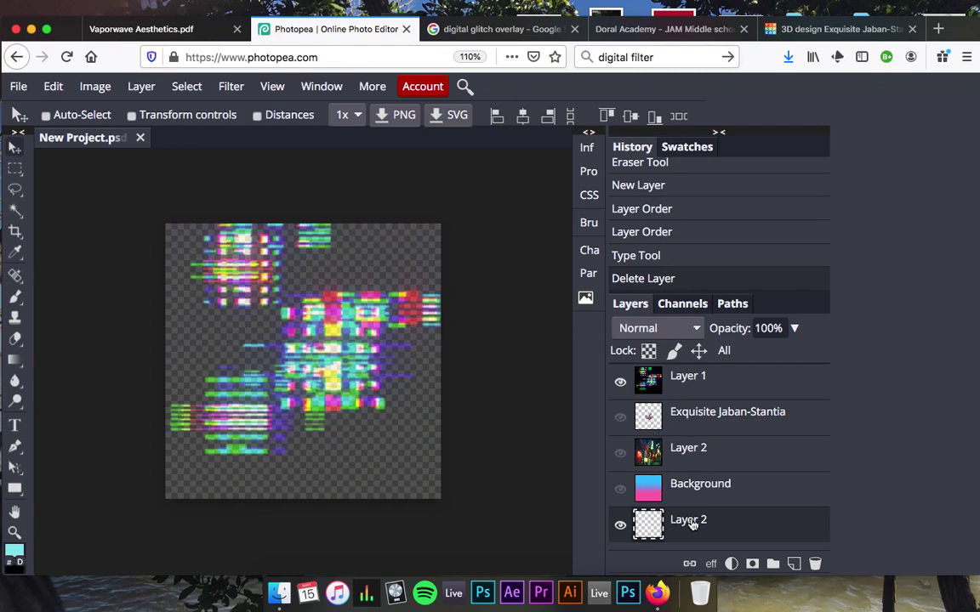
key("Delete")
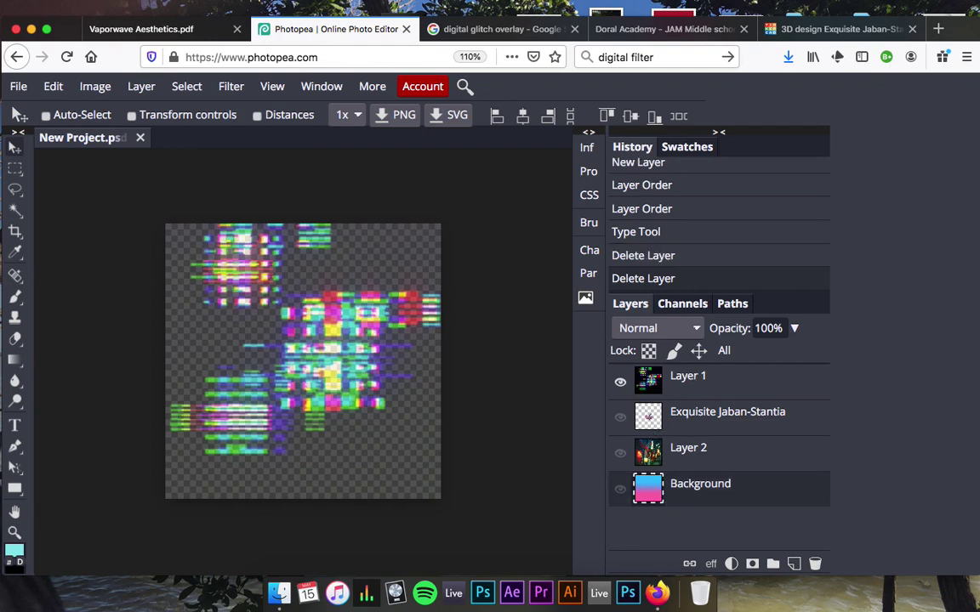
left_click(621, 384)
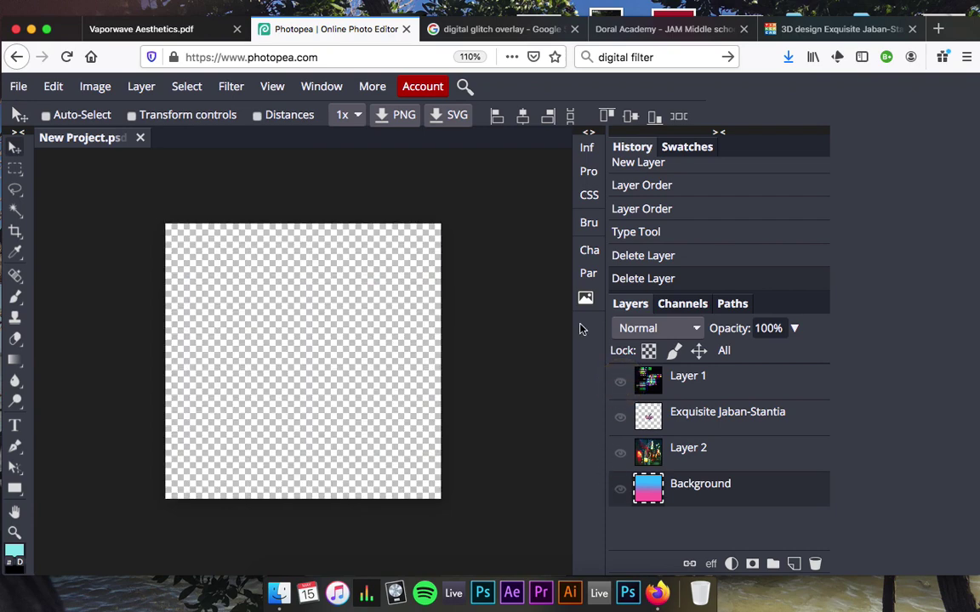
Switch to Tinkercad and show the Smithsonian (NEW) printables in the shape library.
left_click(831, 30)
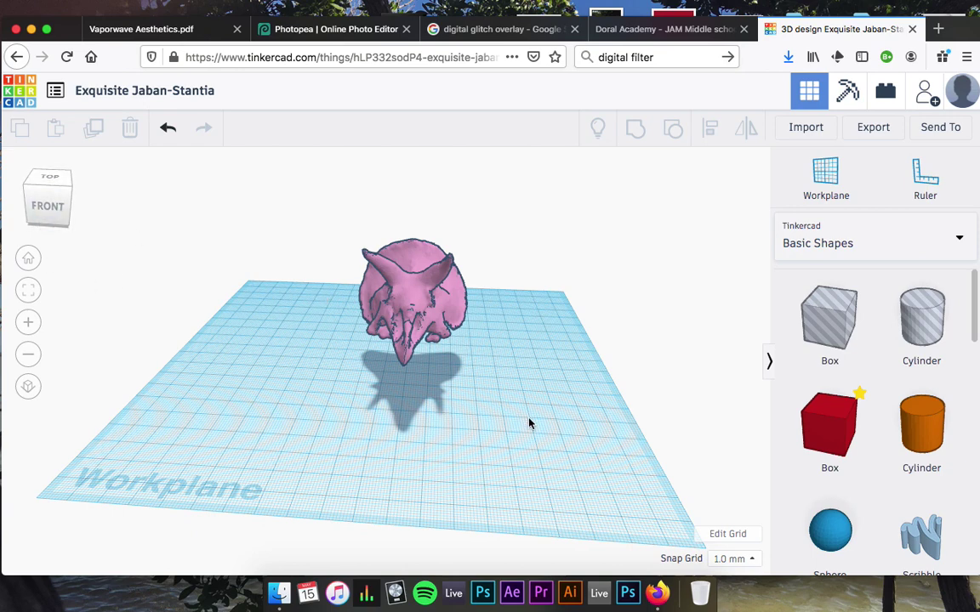
left_click(855, 245)
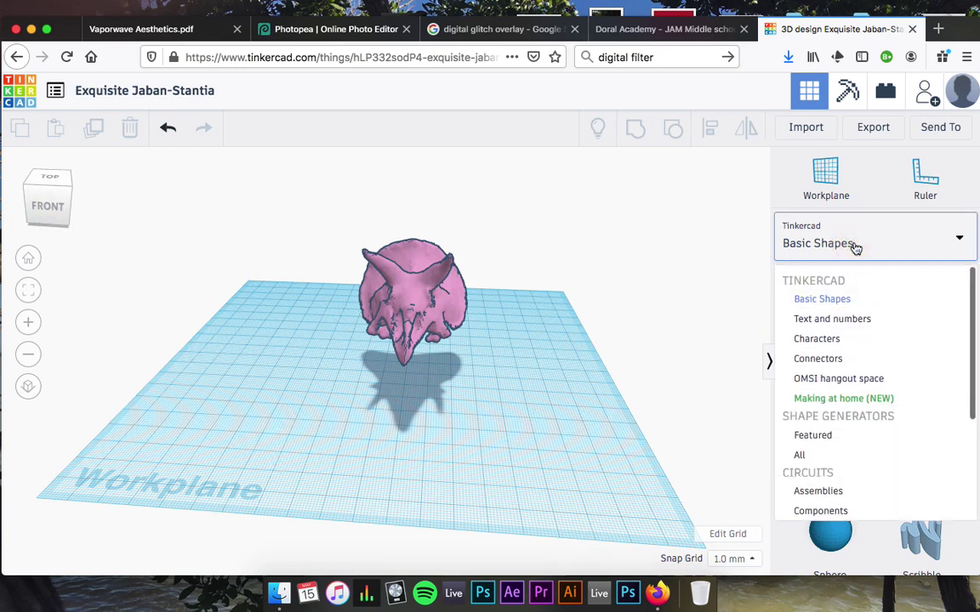
left_click(824, 251)
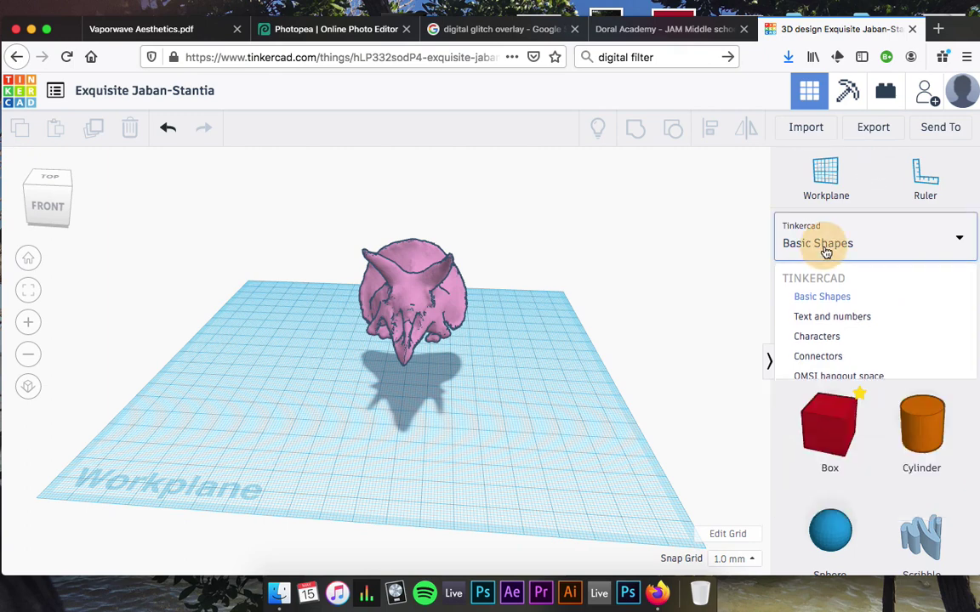
left_click(824, 253)
scroll(801, 398, "down", 3)
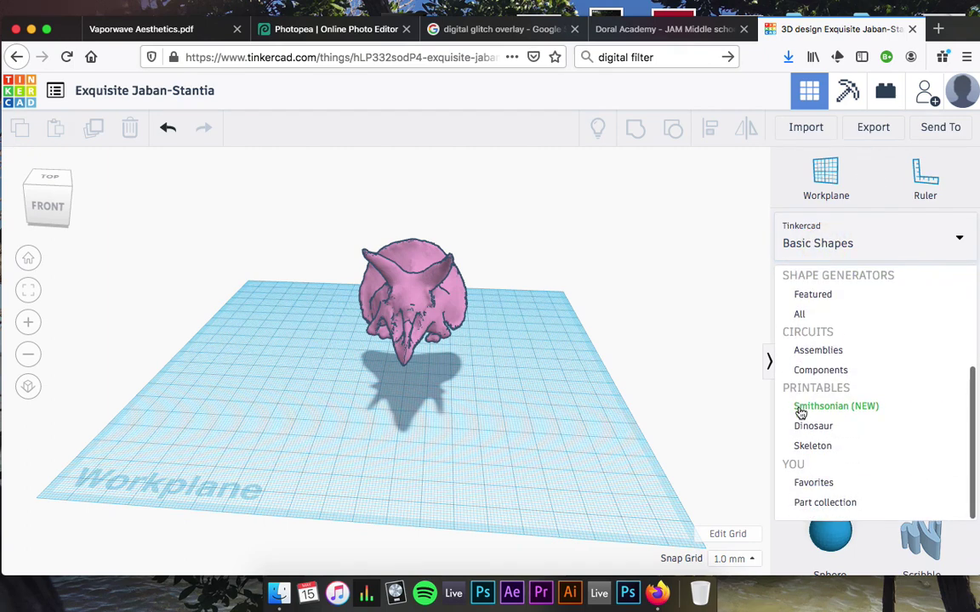
scroll(804, 383, "up", 3)
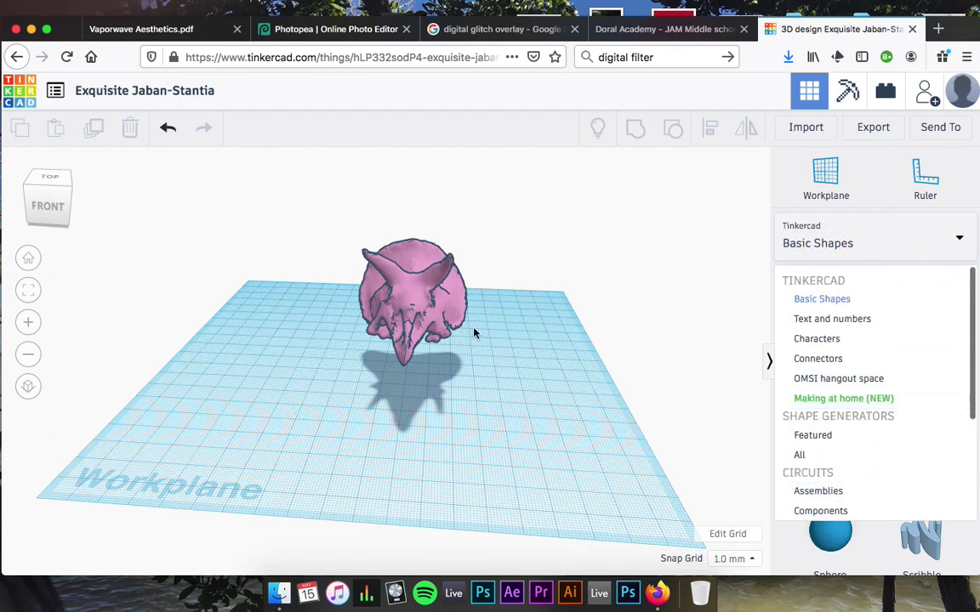
scroll(865, 413, "down", 3)
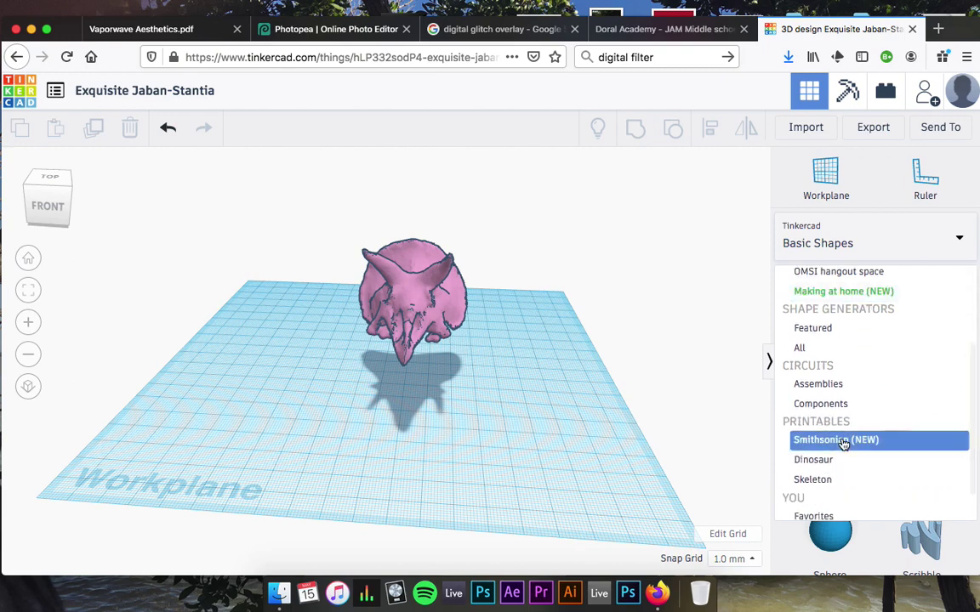
left_click(842, 440)
scroll(851, 442, "down", 1)
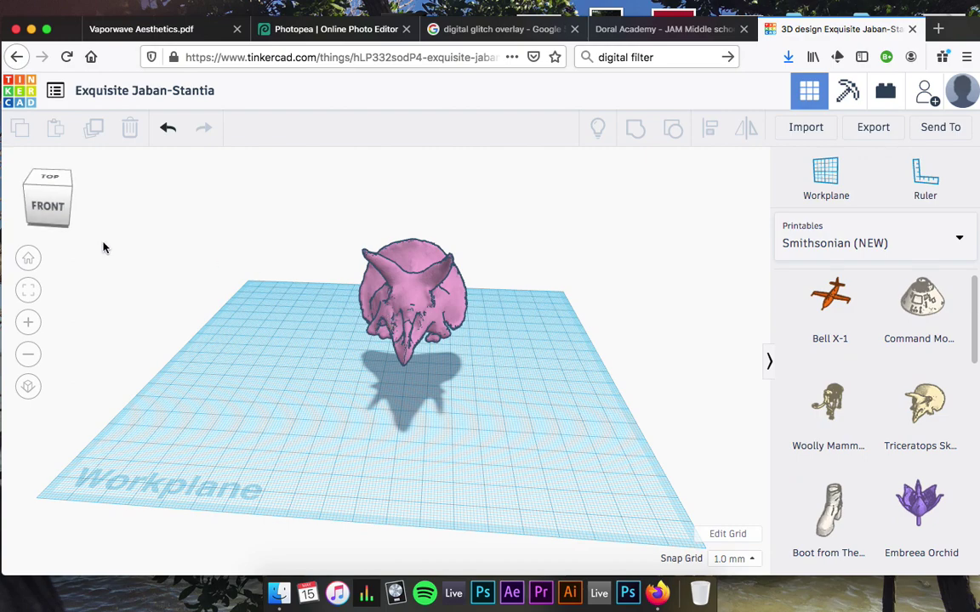
Turn the view of the Triceratops skull to an angle and check its picture preview in the Send options.
mouse_move(53, 194)
left_mouse_down()
mouse_move(35, 174)
mouse_move(30, 192)
mouse_move(45, 197)
mouse_move(41, 175)
mouse_move(46, 199)
left_mouse_up()
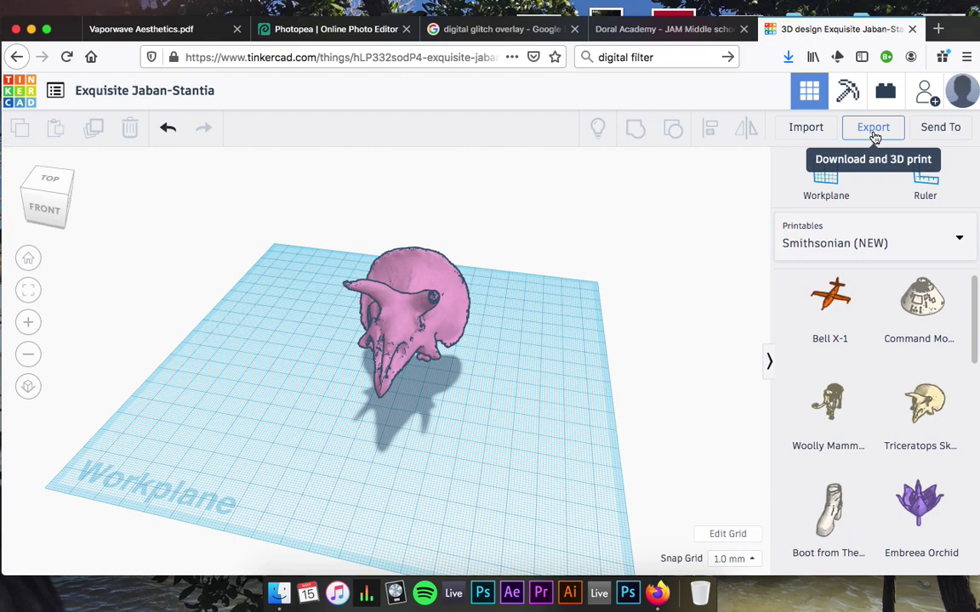
left_click(947, 130)
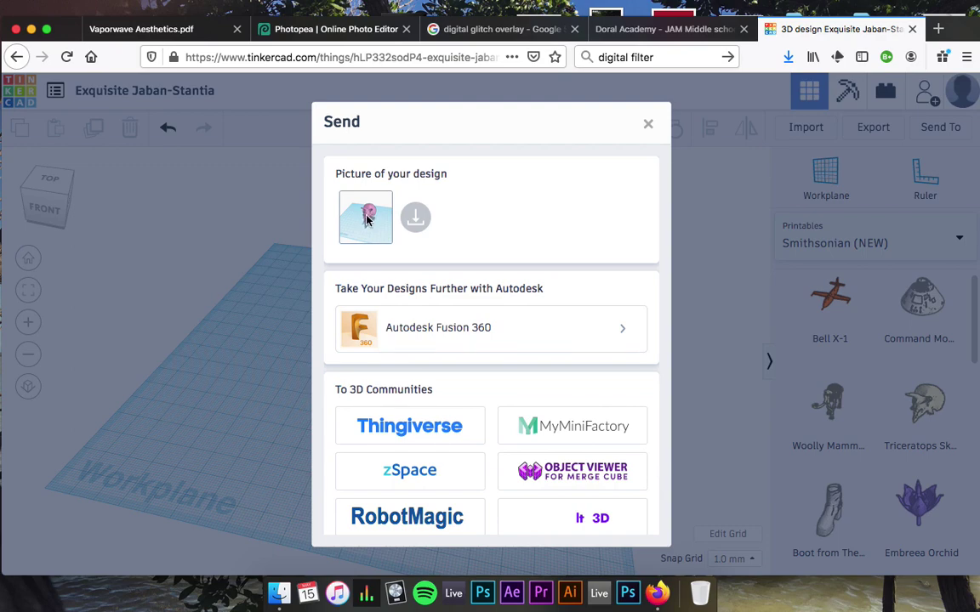
left_click(647, 126)
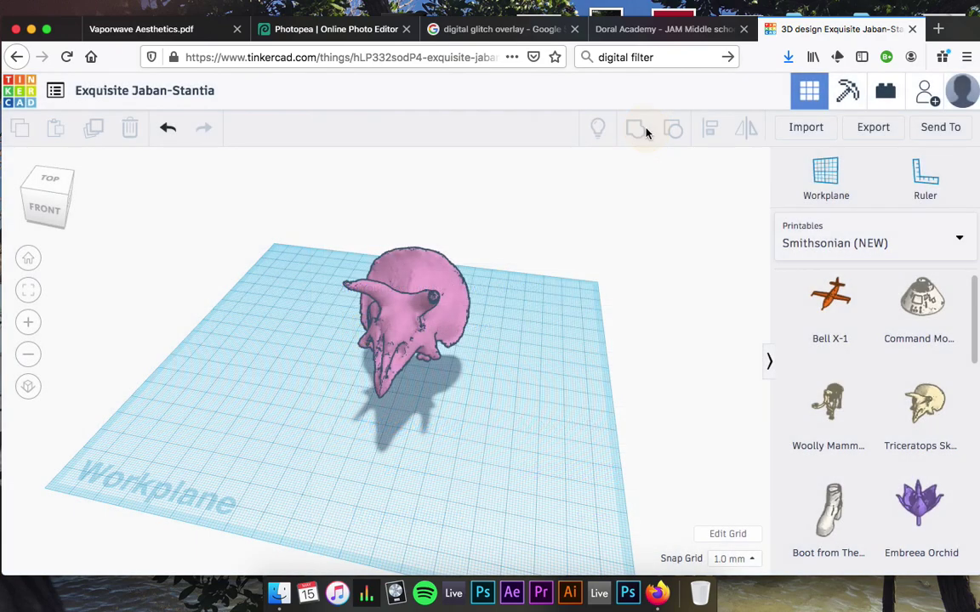
Turn the view to the skull's left side and save the picture of the design locally as a PNG file.
left_click_drag(49, 192, 74, 197)
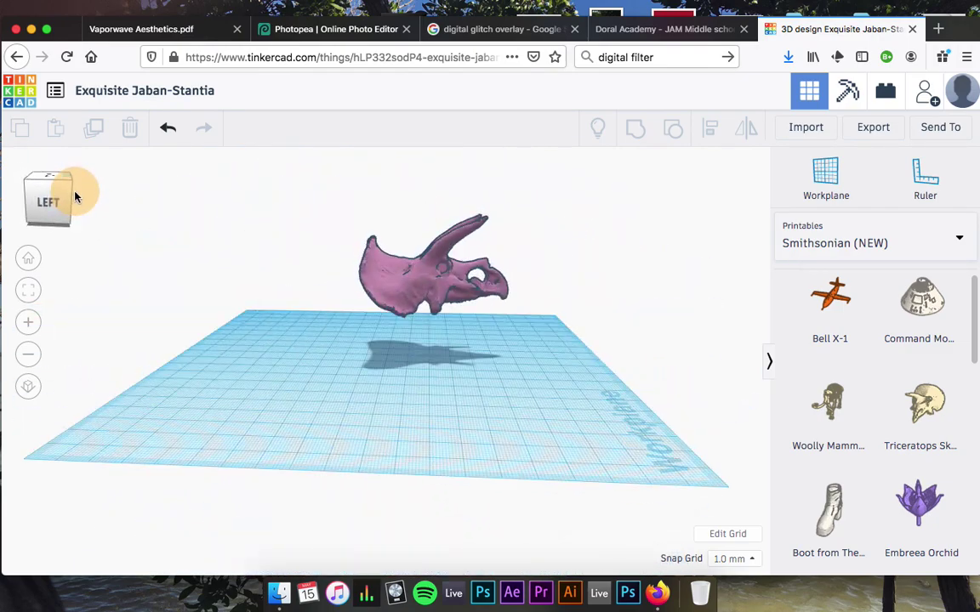
left_click(34, 208)
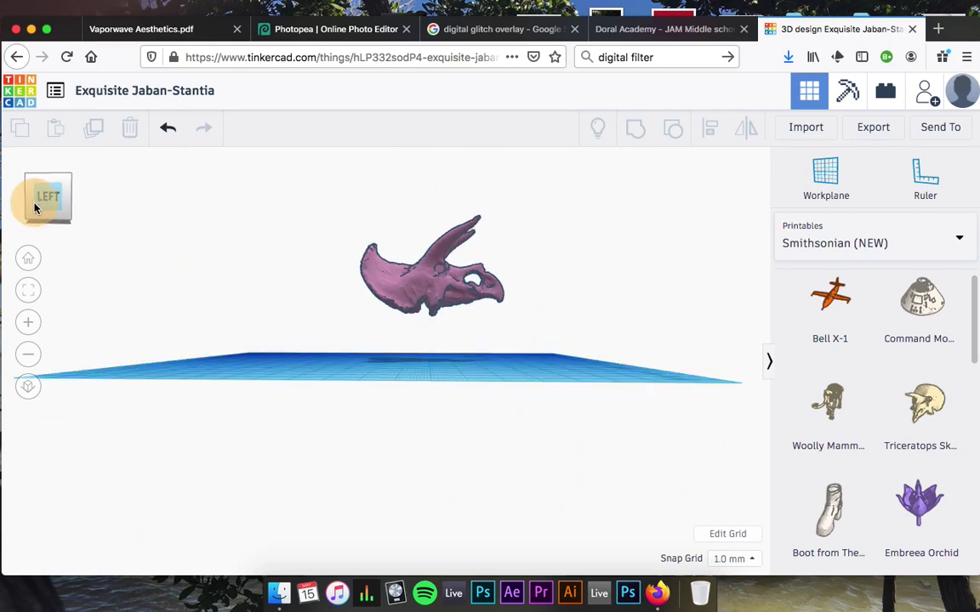
left_click(943, 128)
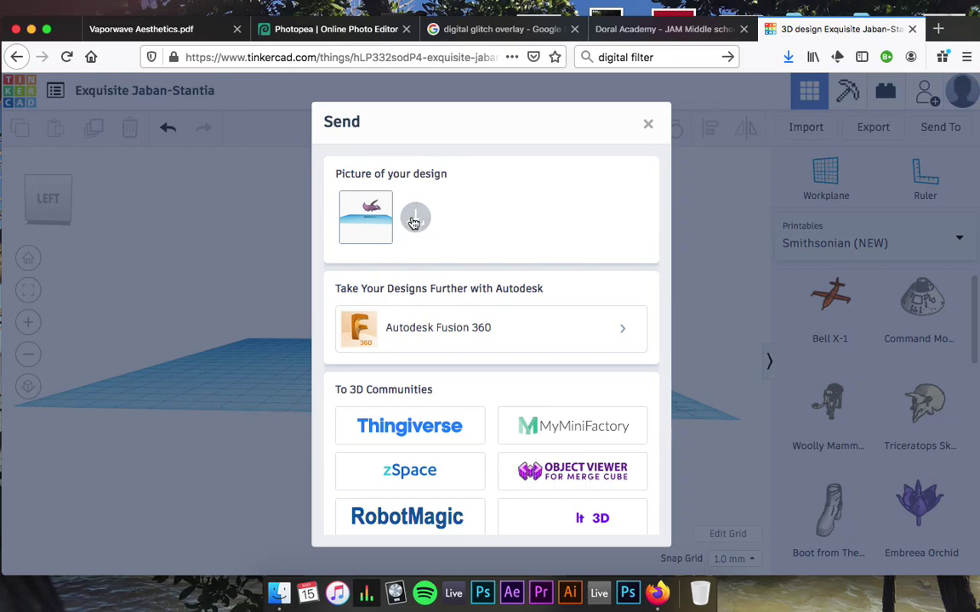
left_click(647, 124)
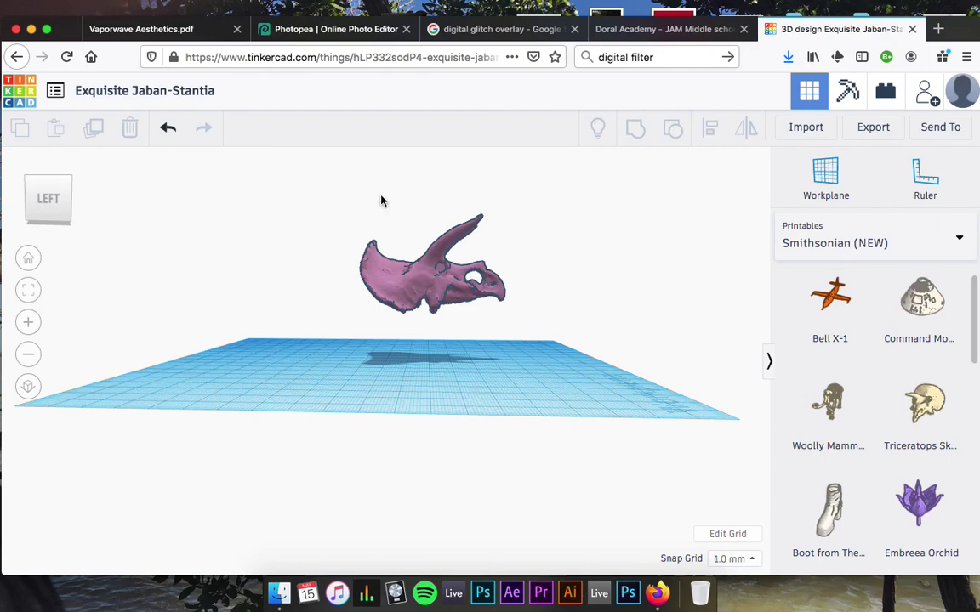
left_click(942, 127)
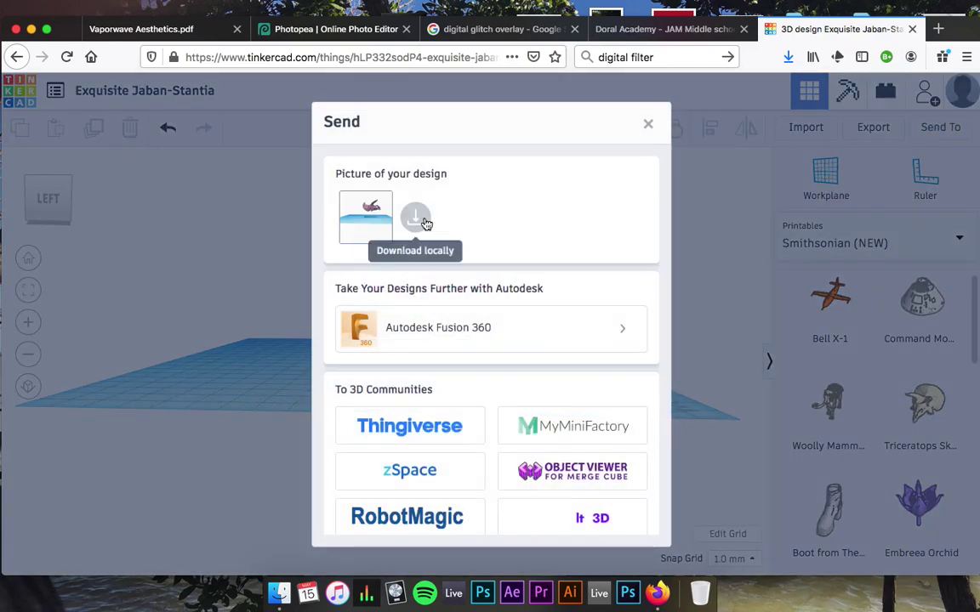
left_click(424, 221)
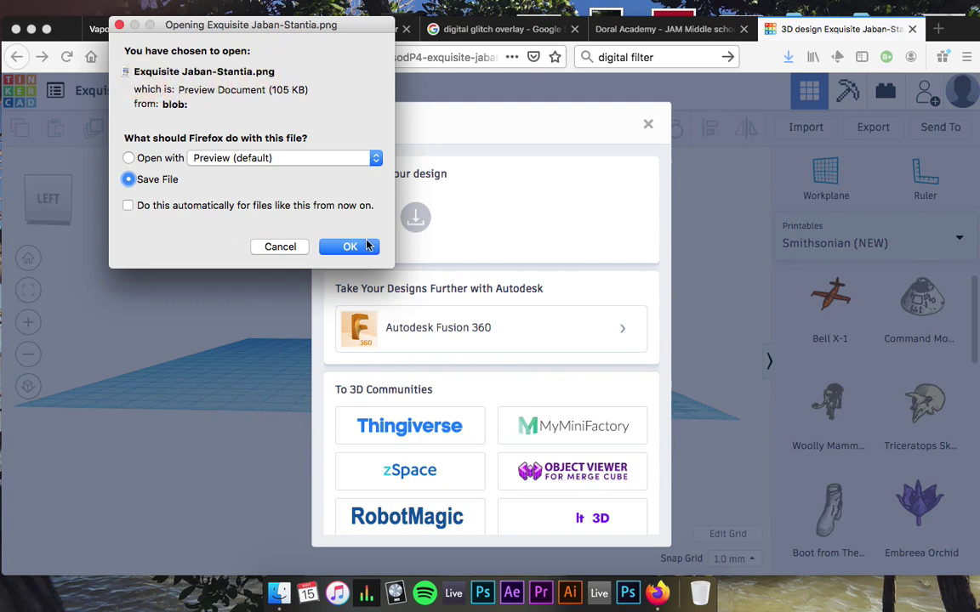
left_click(350, 248)
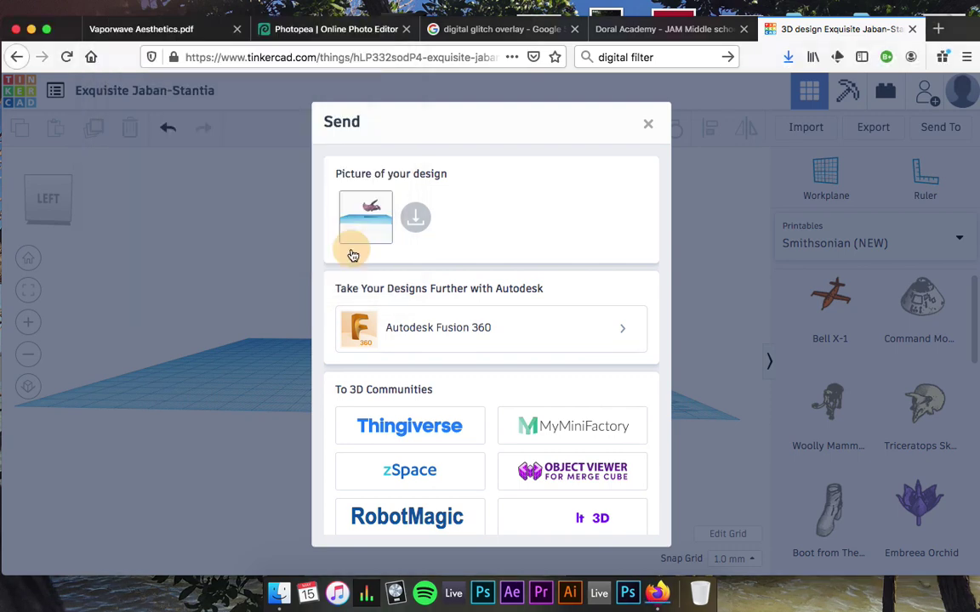
left_click(649, 126)
Switch to Photopea, create a blank 1080 x 1080 px project from the Instagram preset, and close it.
left_click(329, 31)
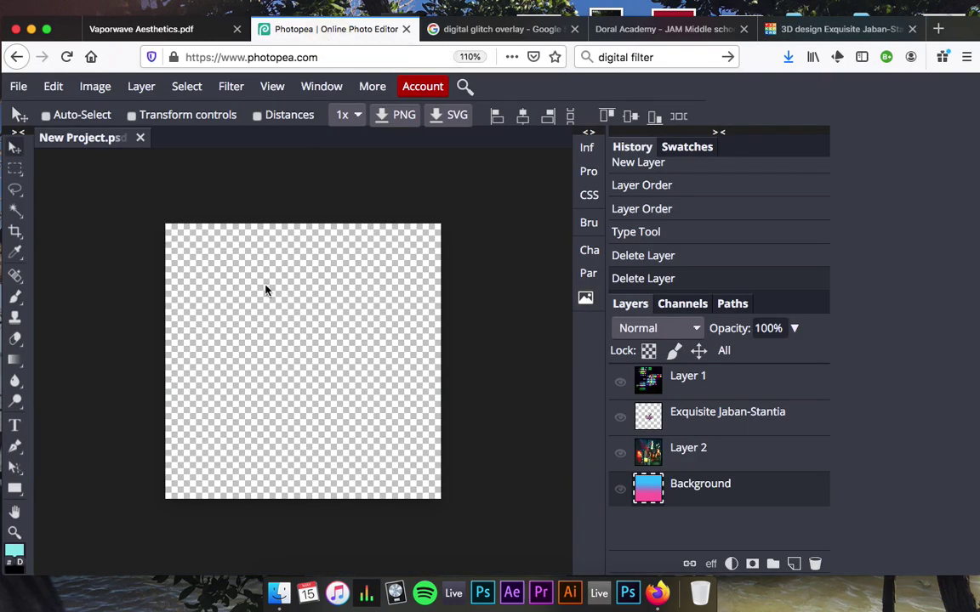
left_click(18, 87)
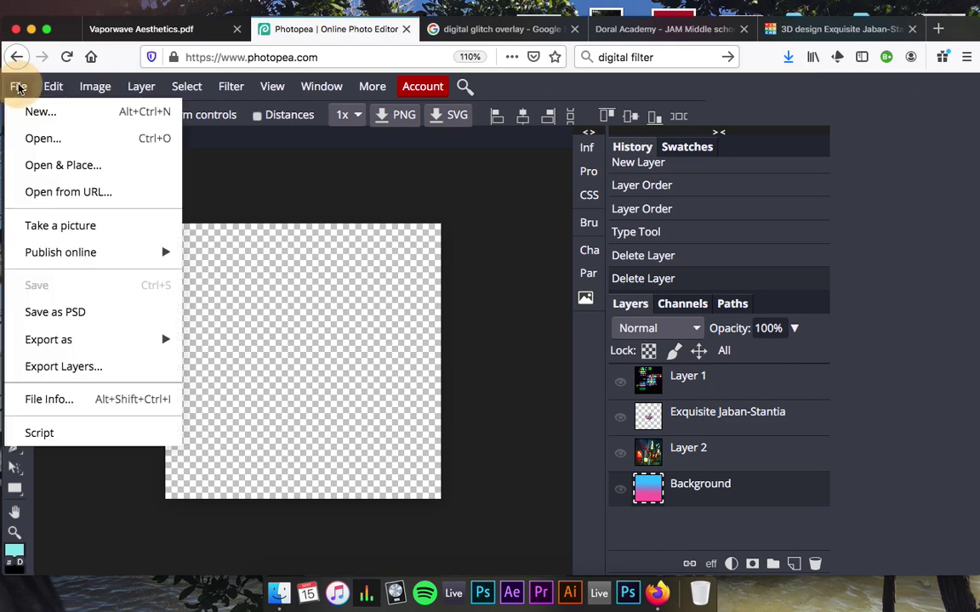
left_click(26, 111)
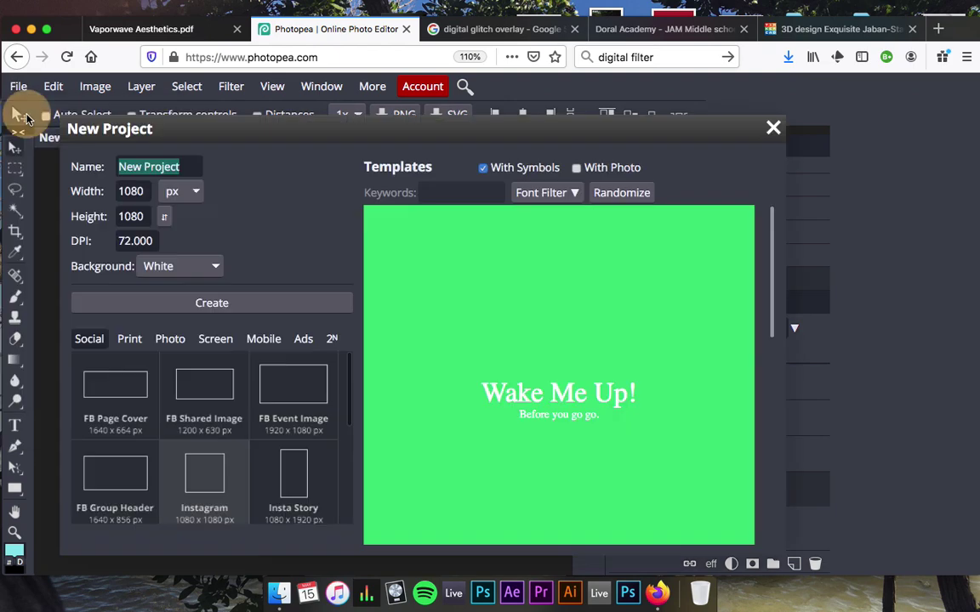
scroll(200, 441, "down", 1)
left_click(213, 451)
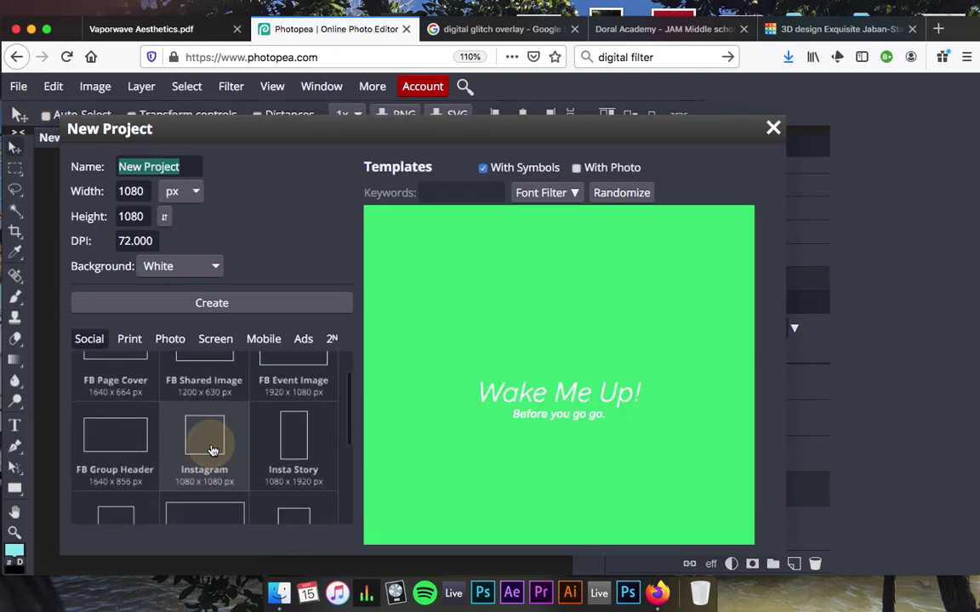
left_click(218, 304)
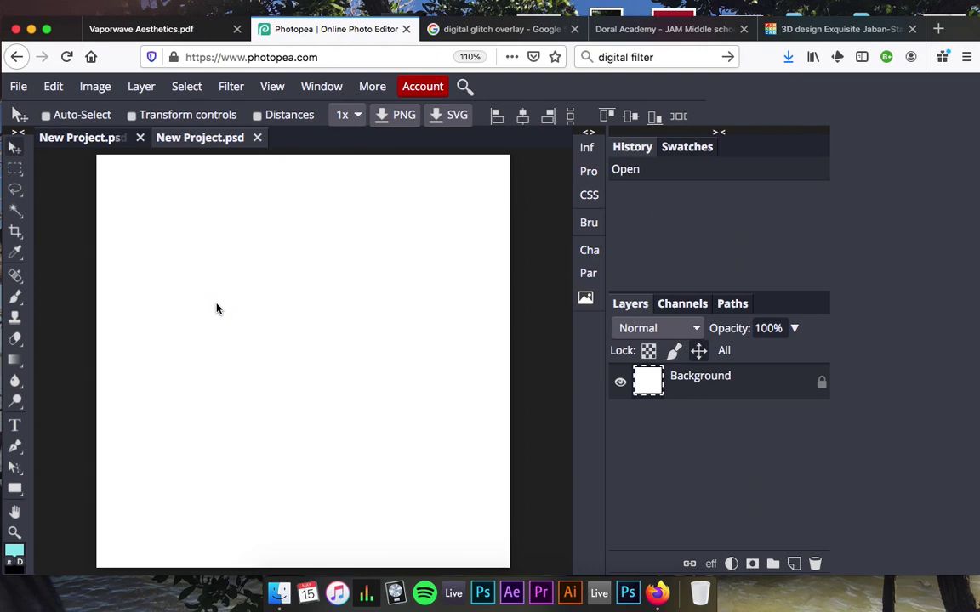
left_click(257, 138)
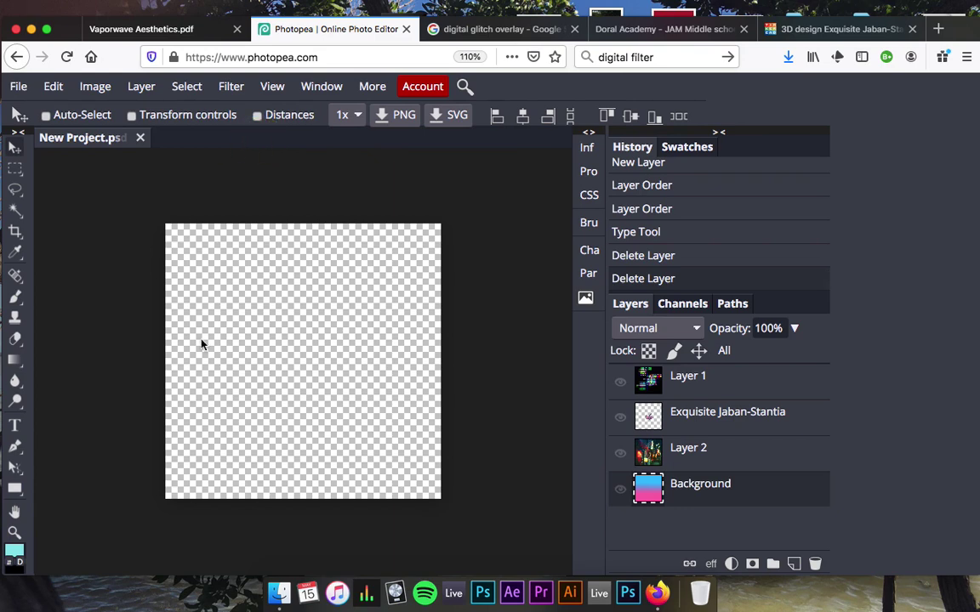
Review the design's picture download option in Tinkercad's Send dialog and return to Photopea.
left_click(785, 32)
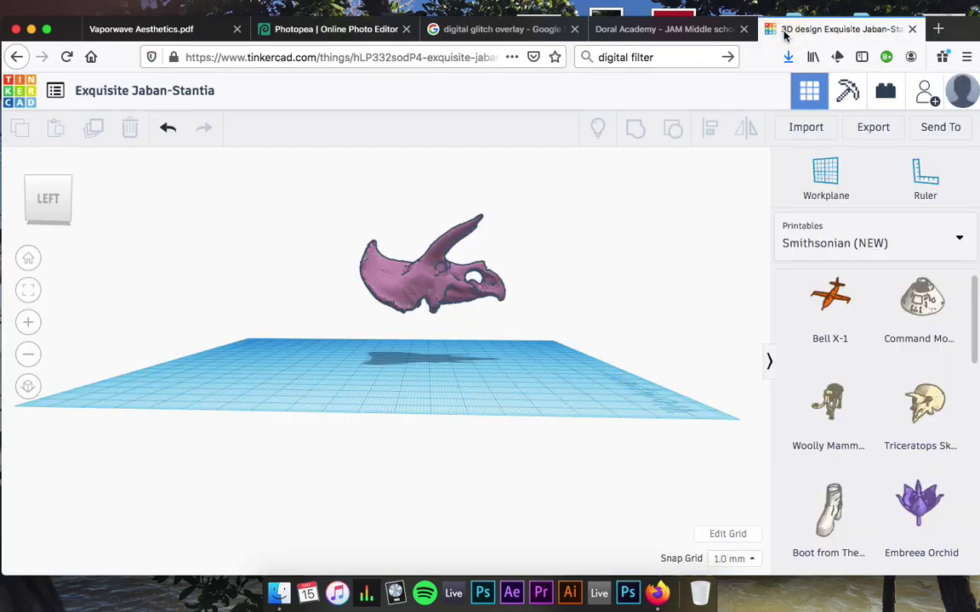
left_click(941, 129)
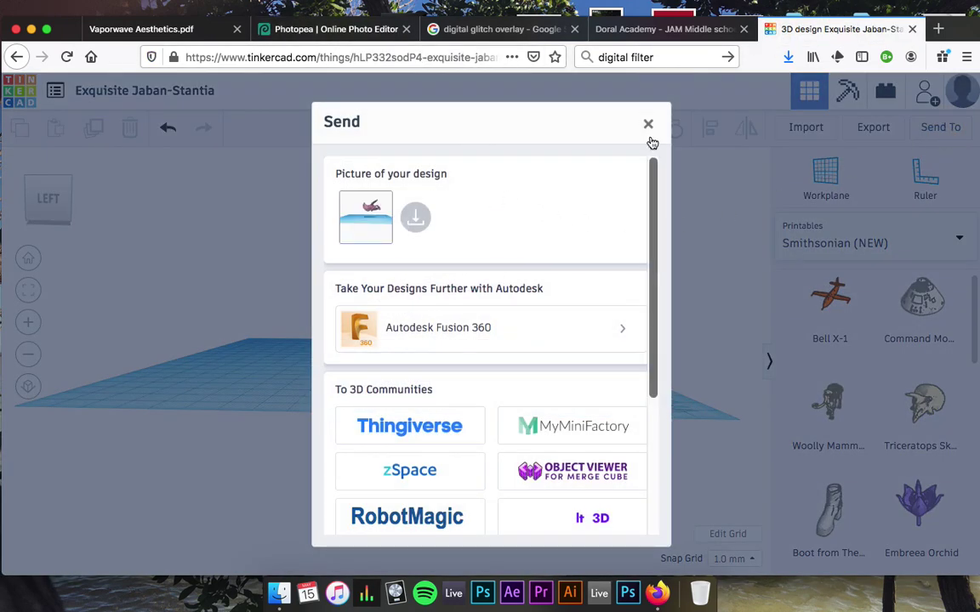
left_click(291, 30)
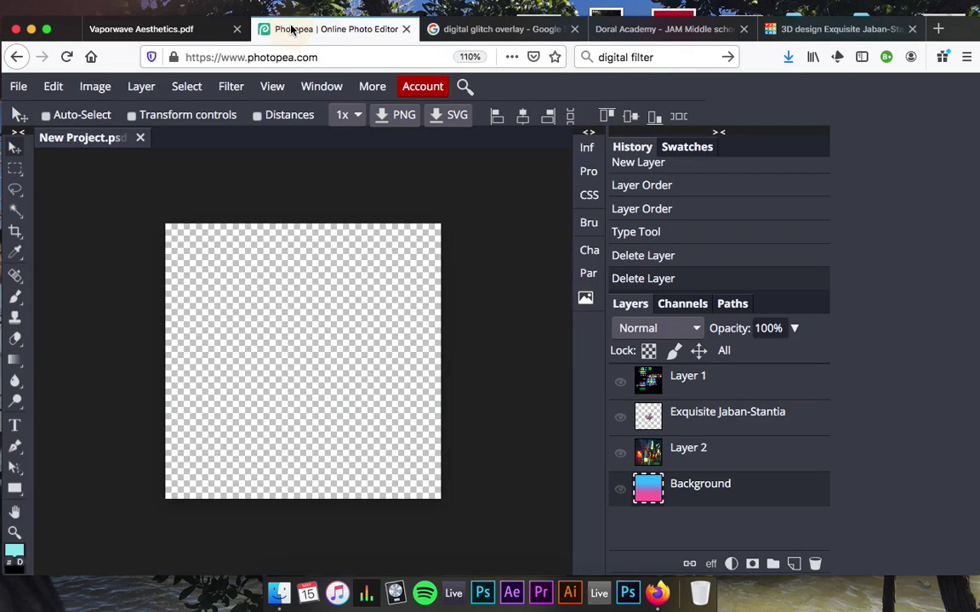
Preview the exported PNG files in Downloads and place the Exquisite Jaban-Stantia side-view skull picture above the Background layer.
left_click(19, 88)
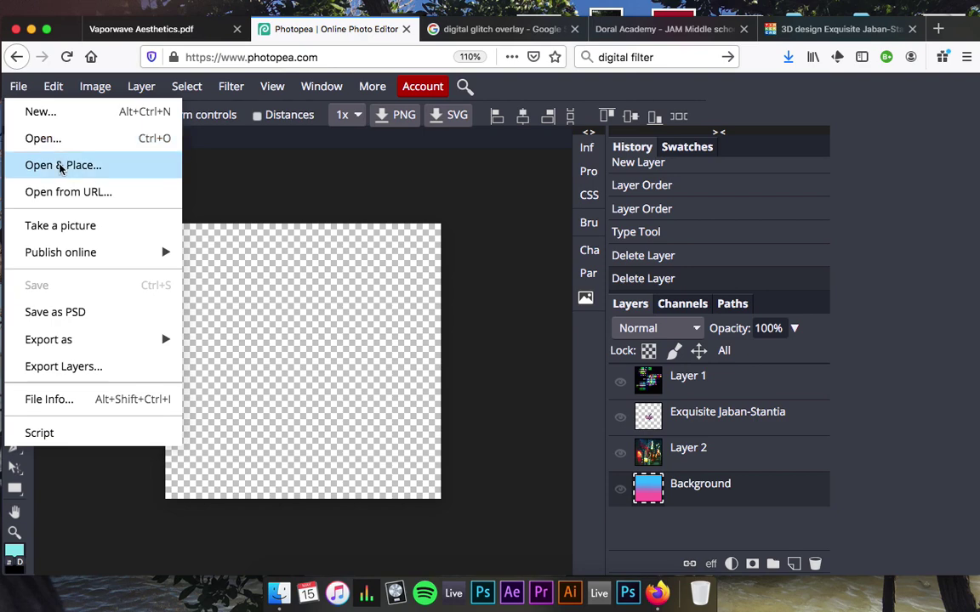
left_click(61, 165)
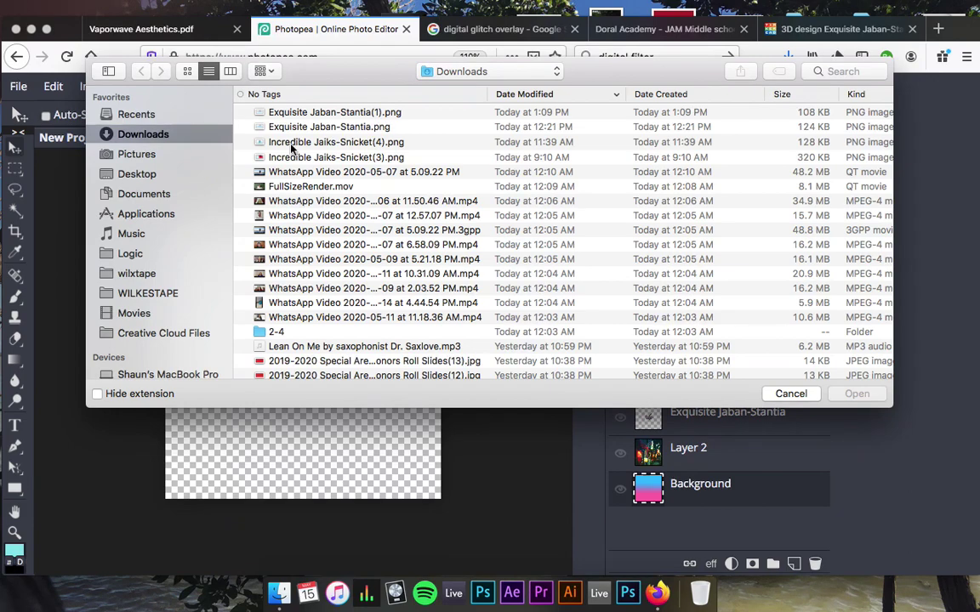
left_click(302, 126)
key("space")
key("space")
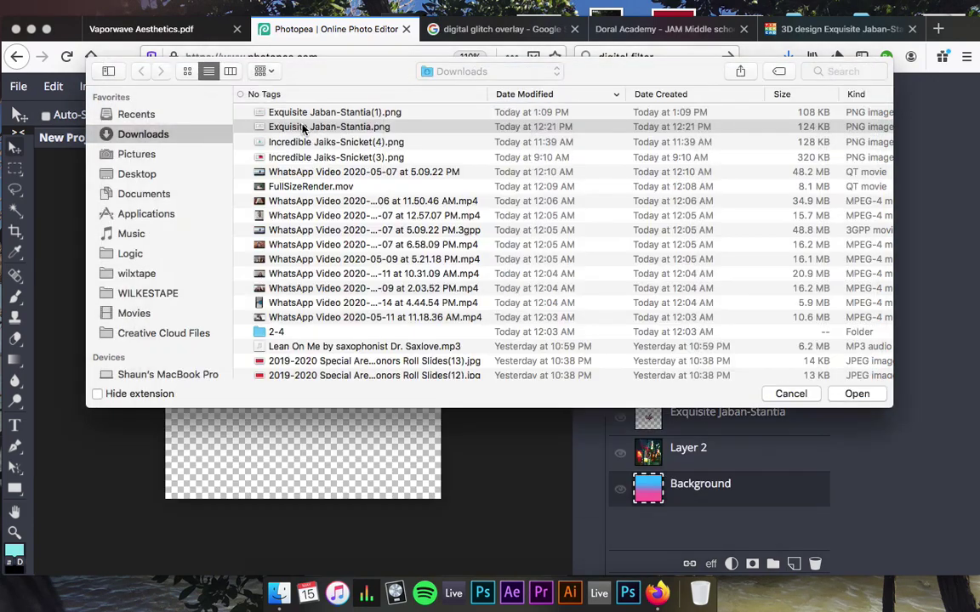
left_click(312, 113)
key("space")
key("space")
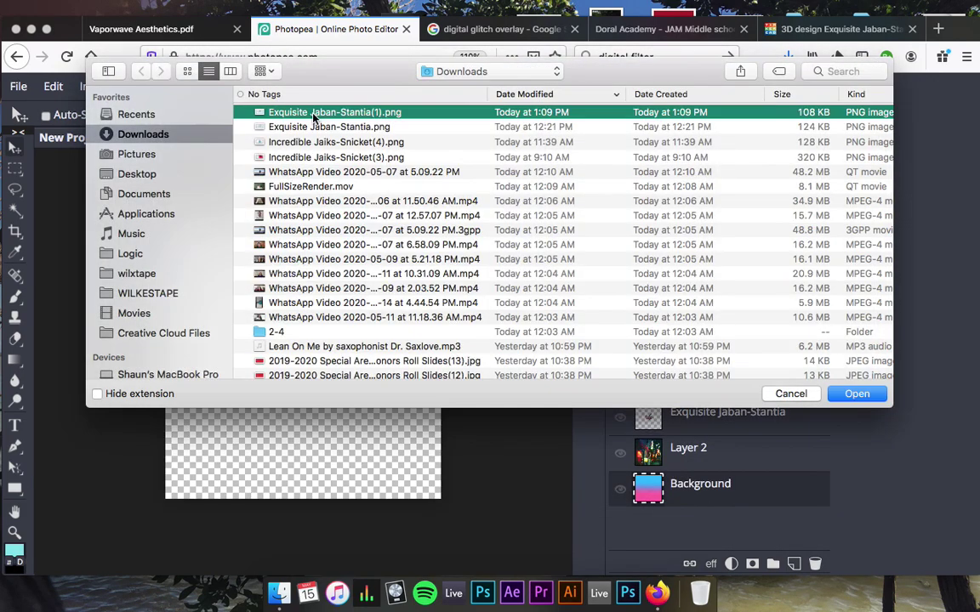
key("Down")
key("Down")
key("space")
key("space")
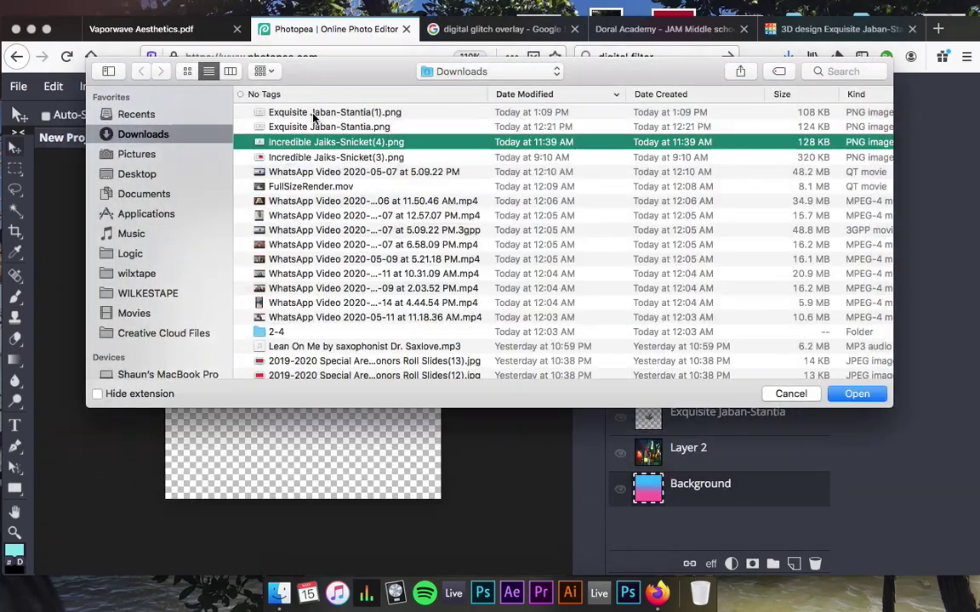
key("Up")
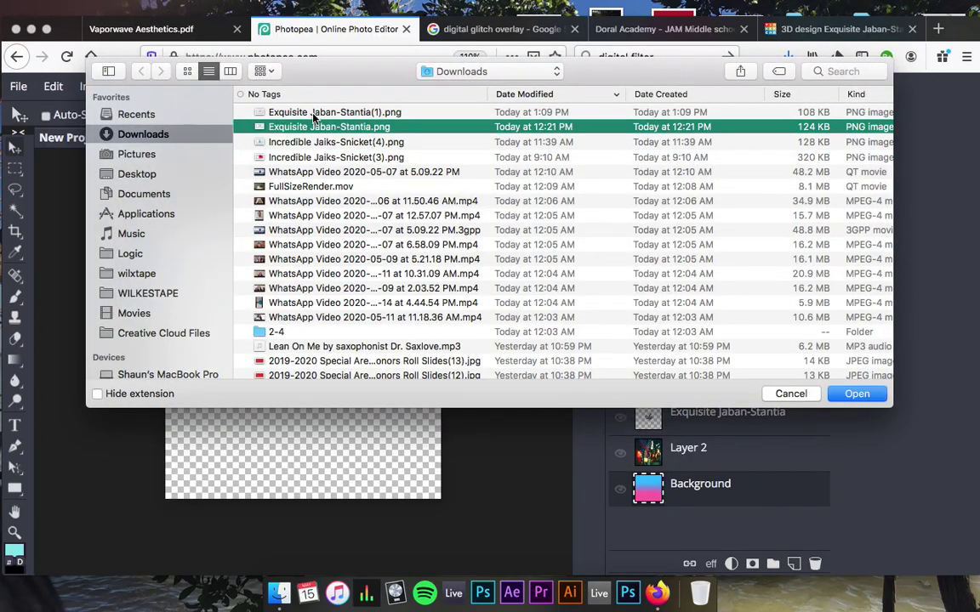
left_click(851, 397)
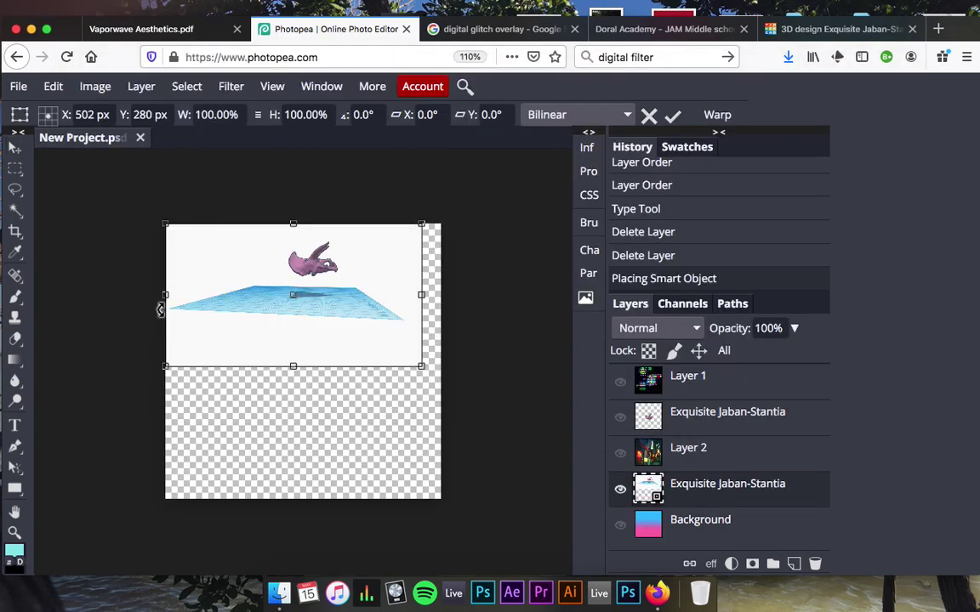
Scale the placed skull picture to about 162% width and 200% height, centring the skull on the canvas, and apply the transform.
left_click_drag(277, 319, 281, 390)
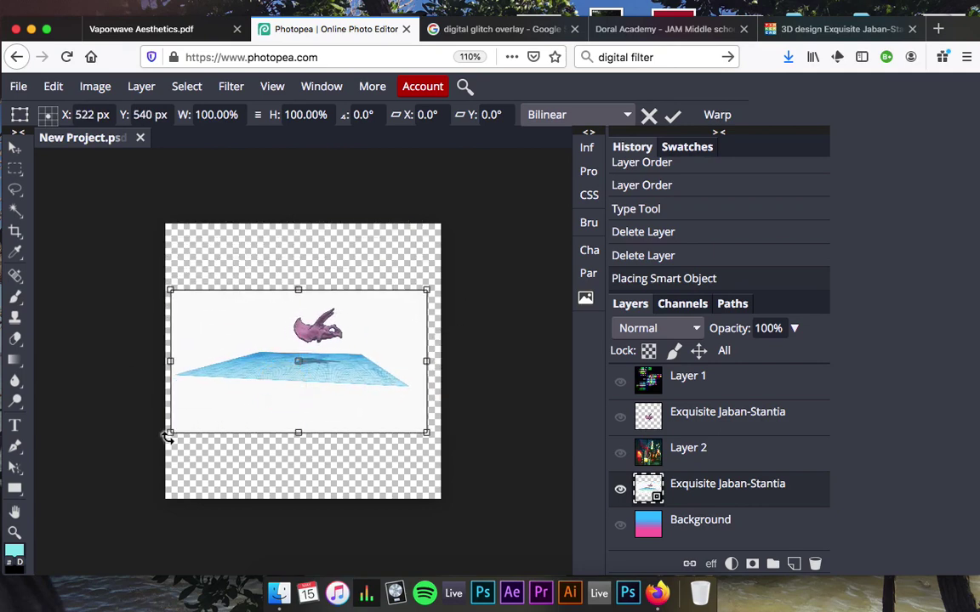
left_click_drag(170, 432, 51, 534)
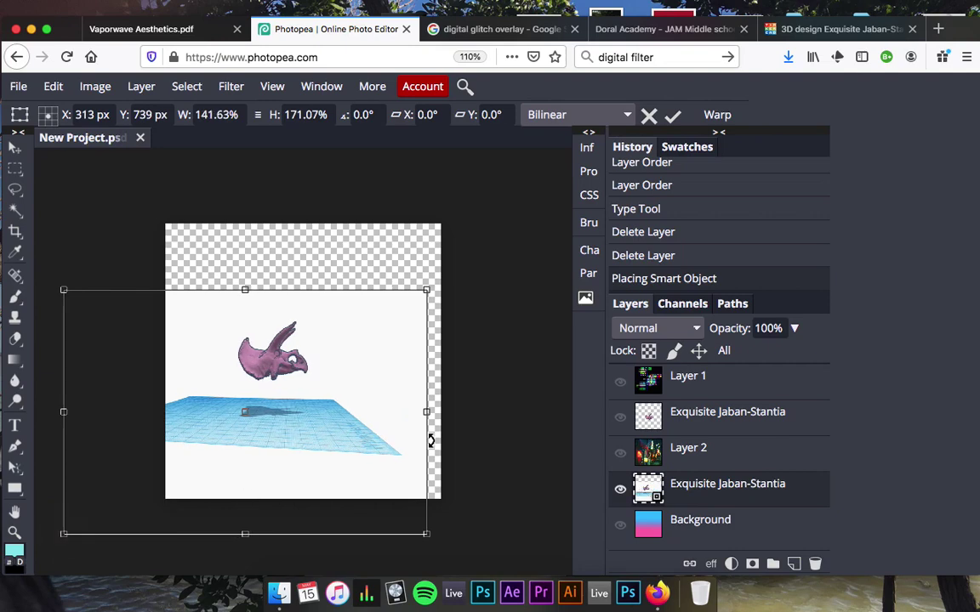
left_click_drag(426, 412, 477, 412)
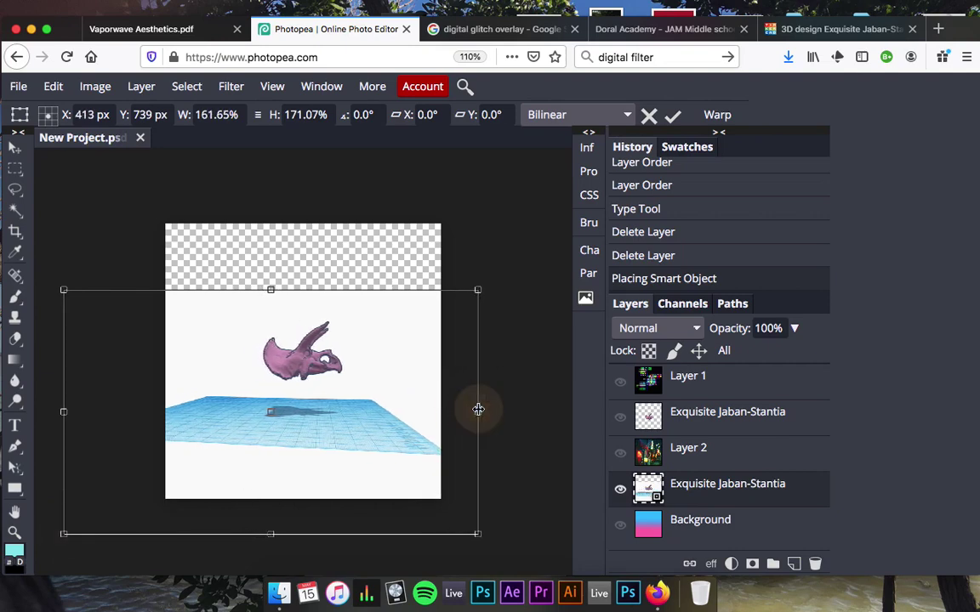
left_click_drag(266, 290, 272, 248)
left_click_drag(320, 373, 321, 400)
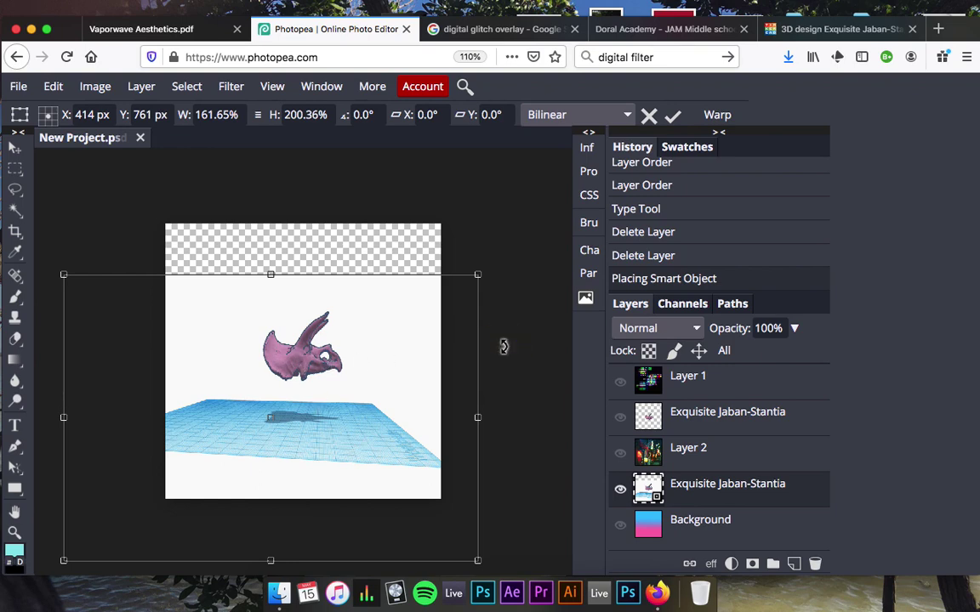
key("Return")
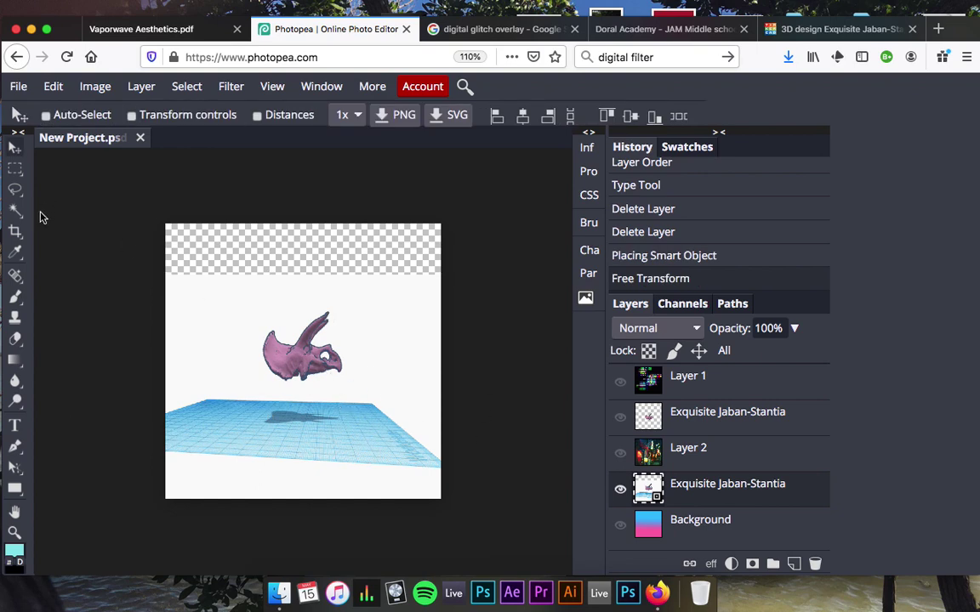
Select the white area around the skull with the Magic Wand at tolerance 10, rasterize the layer, and delete the selected area.
right_click(13, 213)
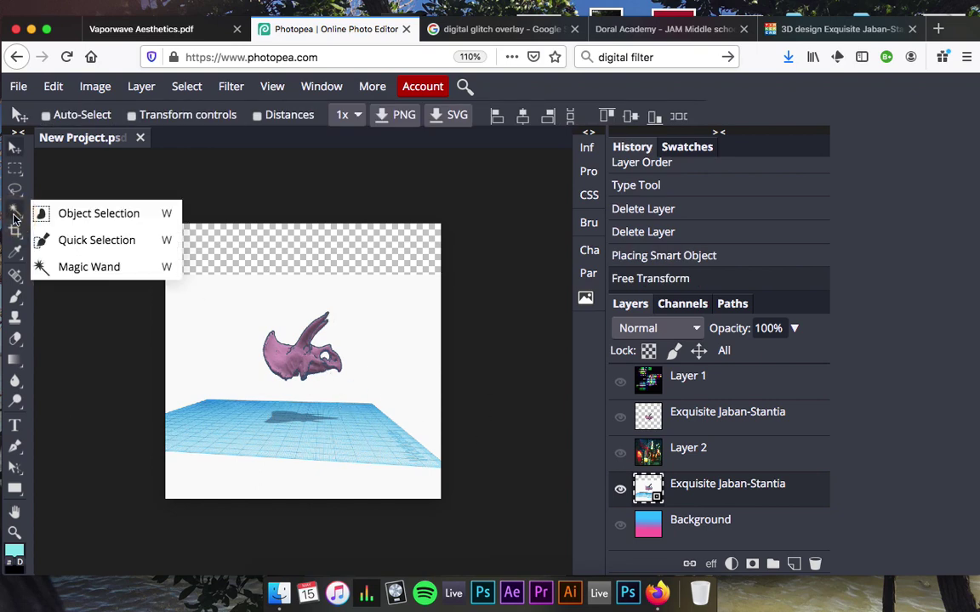
left_click(63, 267)
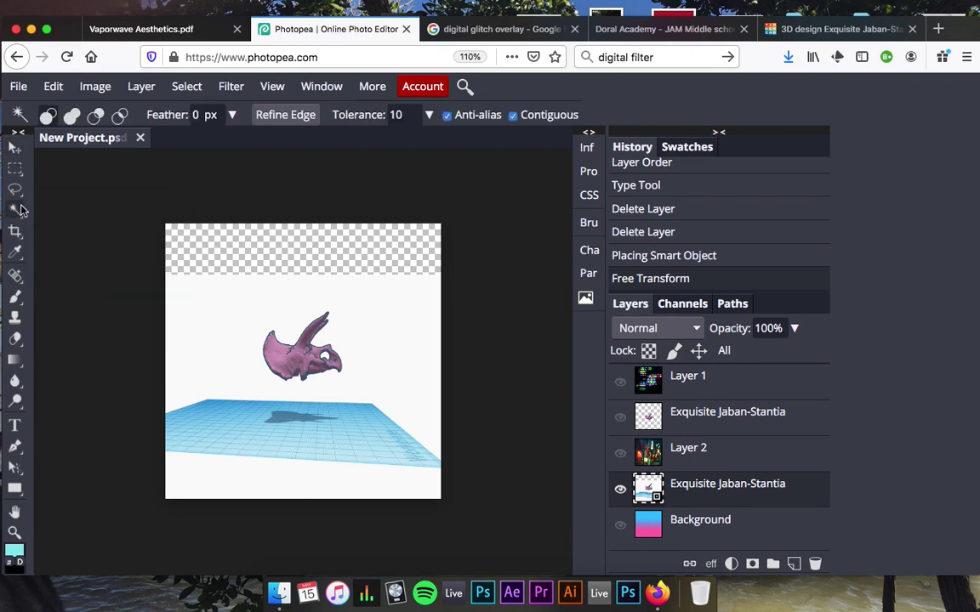
right_click(13, 212)
left_click(77, 267)
left_click(226, 334)
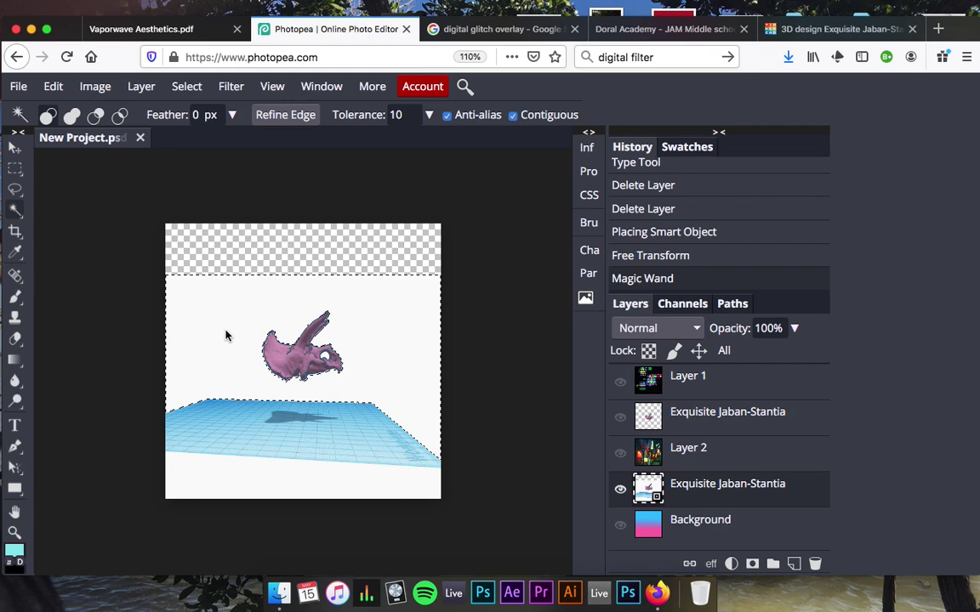
left_click(218, 330, "ctrl")
left_click(245, 328, "ctrl")
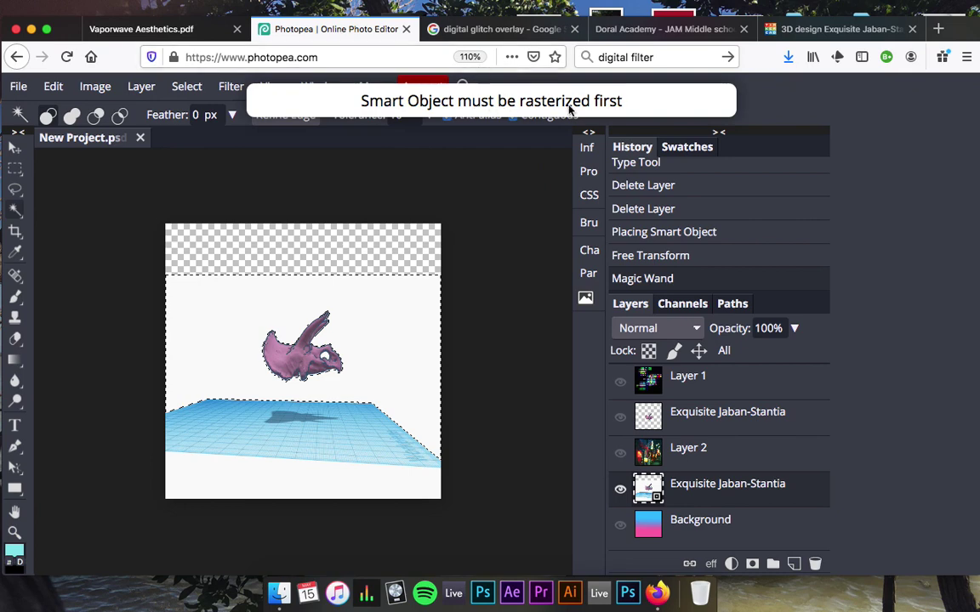
right_click(698, 502)
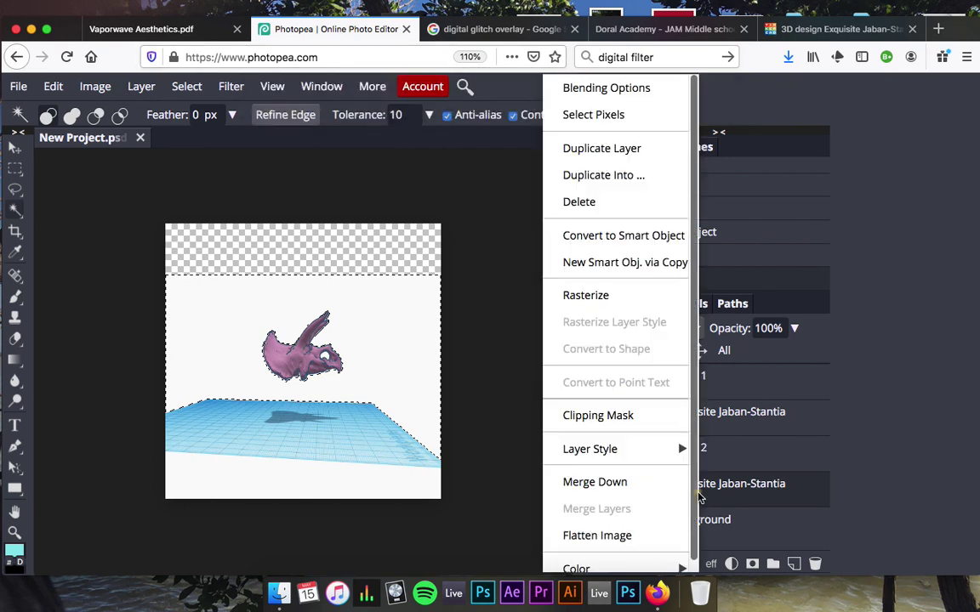
left_click(604, 296)
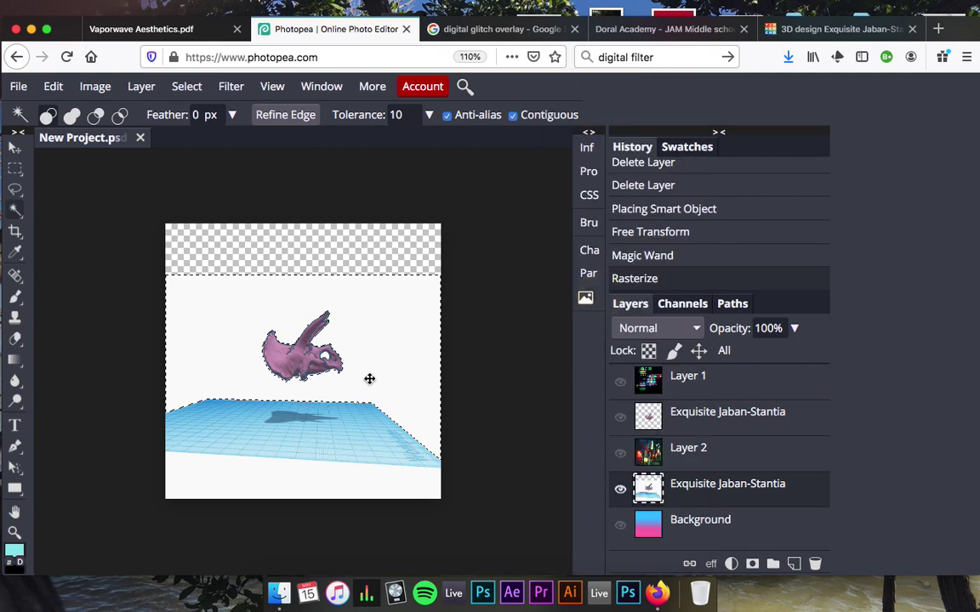
key("Delete")
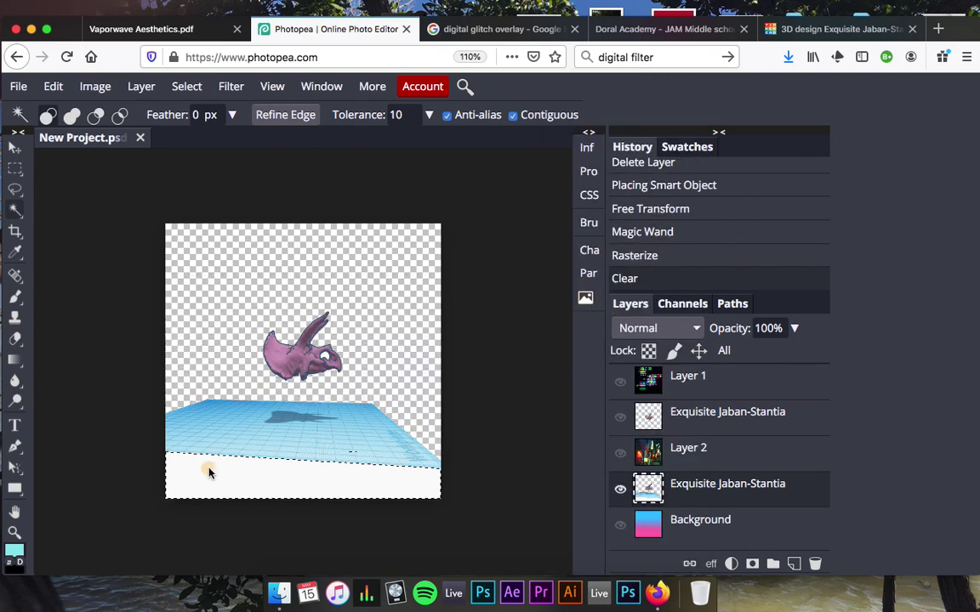
Delete the white strip below the blue workplane and the workplane itself with its shadow, and clear the selection.
left_click(210, 472)
key("Delete")
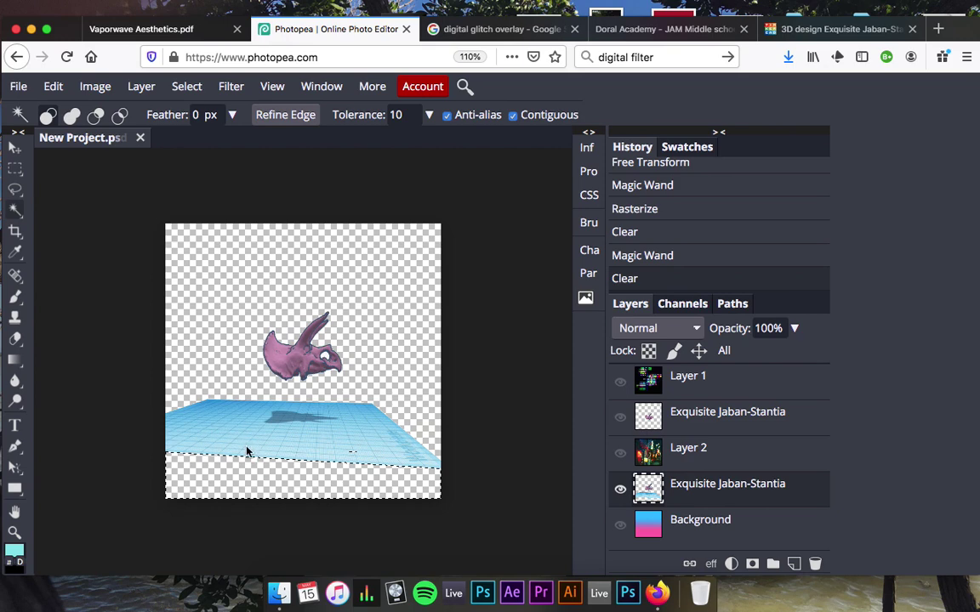
left_click(15, 168)
left_click_drag(146, 396, 457, 507)
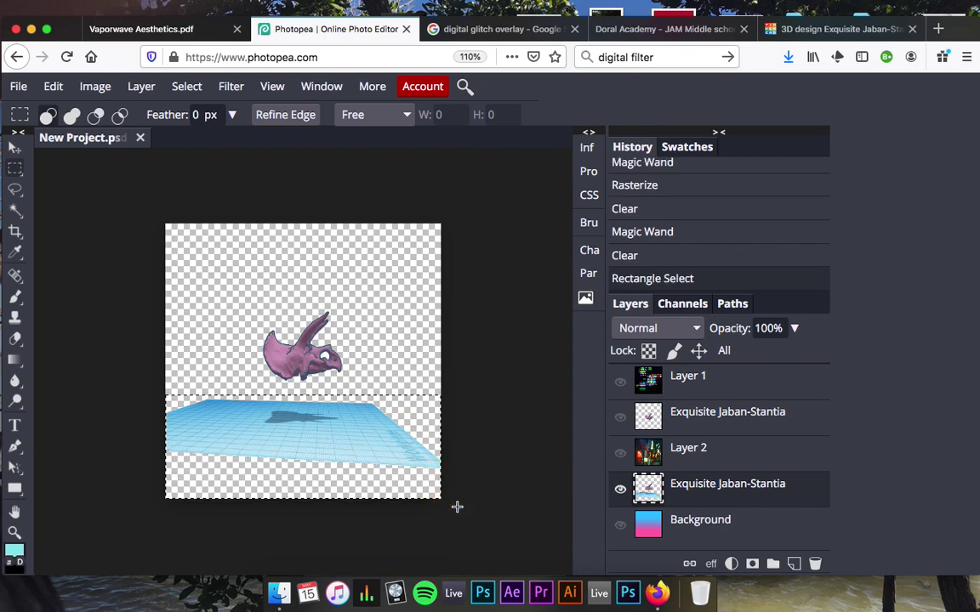
key("Delete")
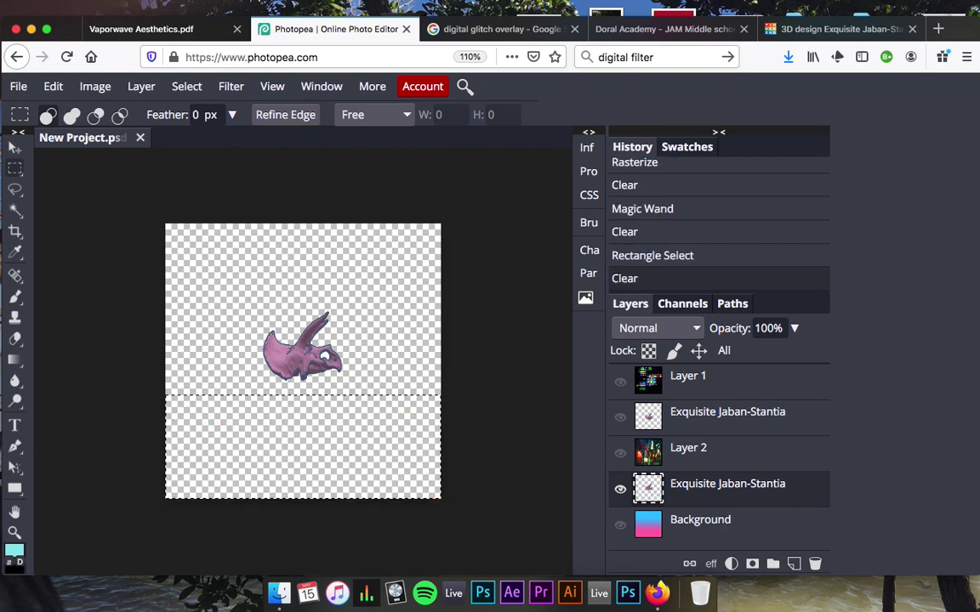
key("ctrl+d")
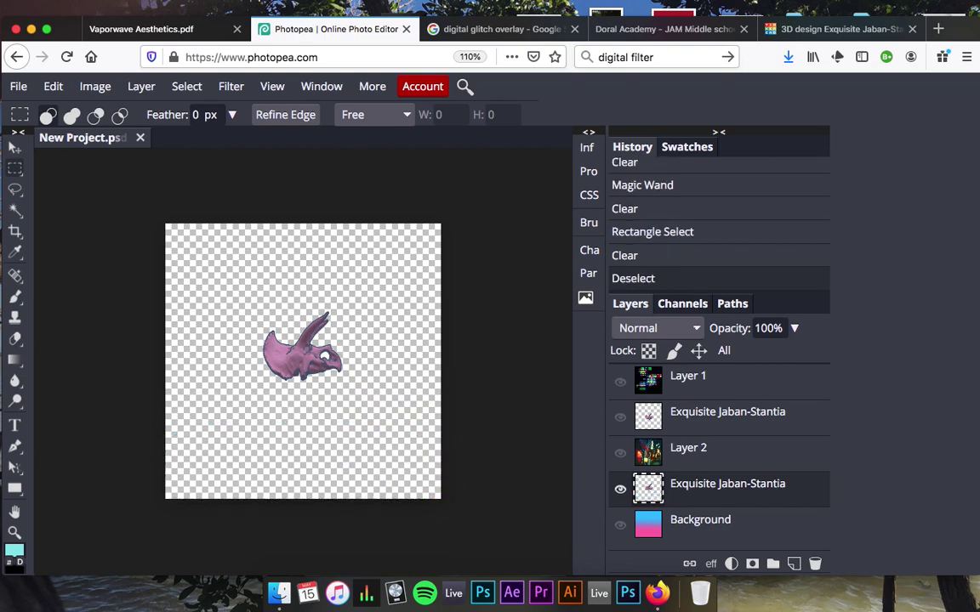
Compare the two Exquisite Jaban-Stantia layers, leaving the one above the cityscape layer shown and the newly placed one hidden.
left_click(621, 417)
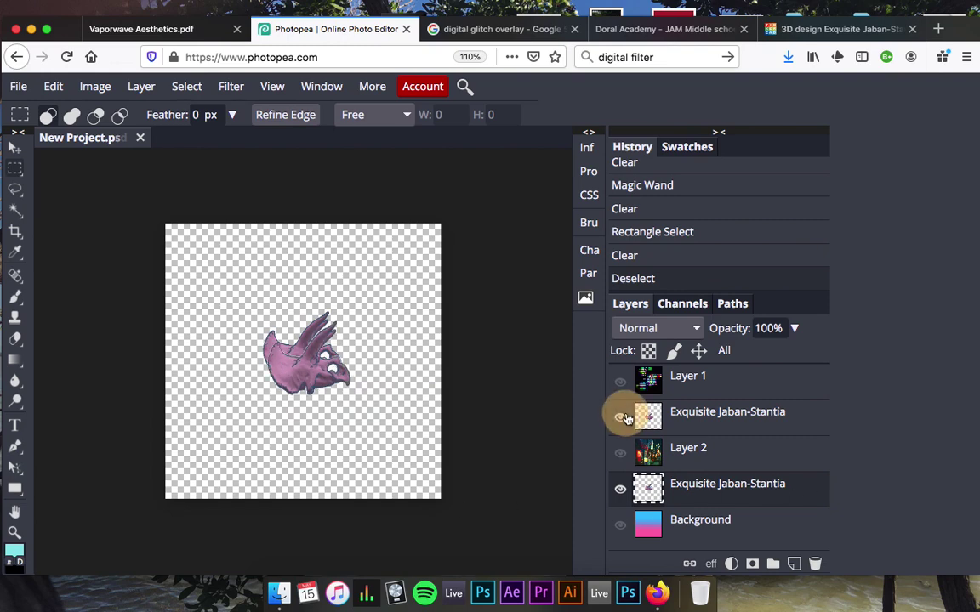
left_click(621, 417)
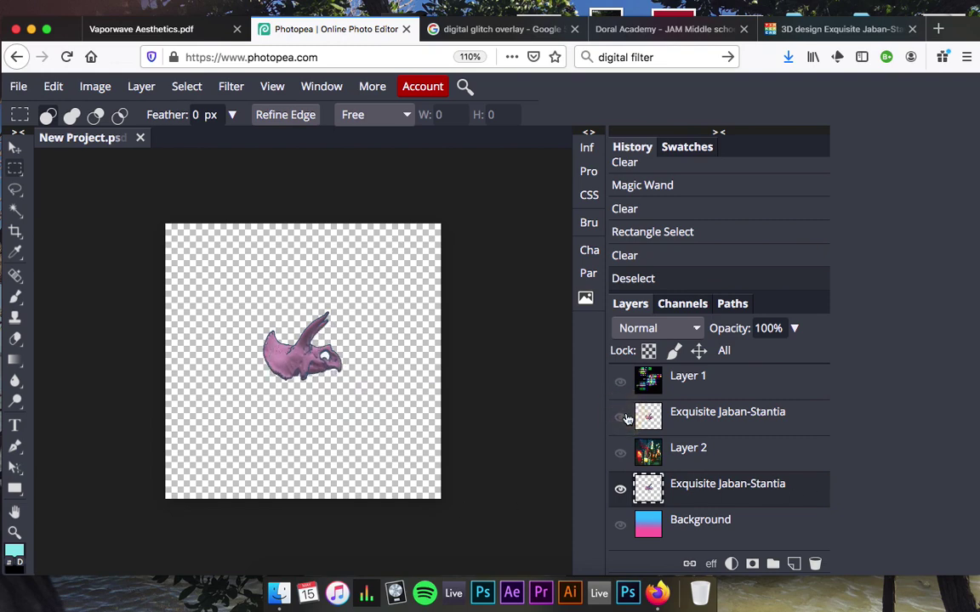
left_click(620, 492)
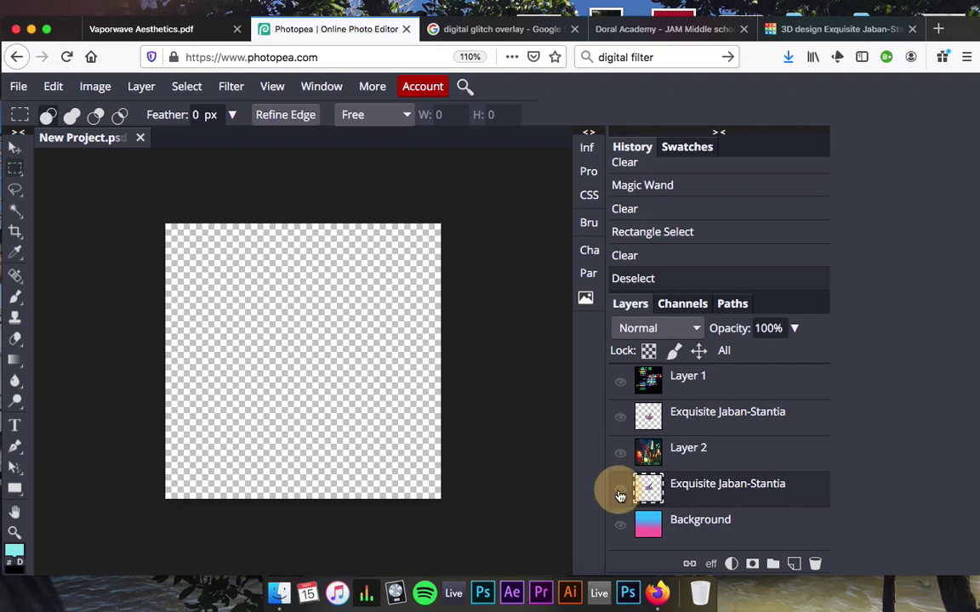
left_click(622, 419)
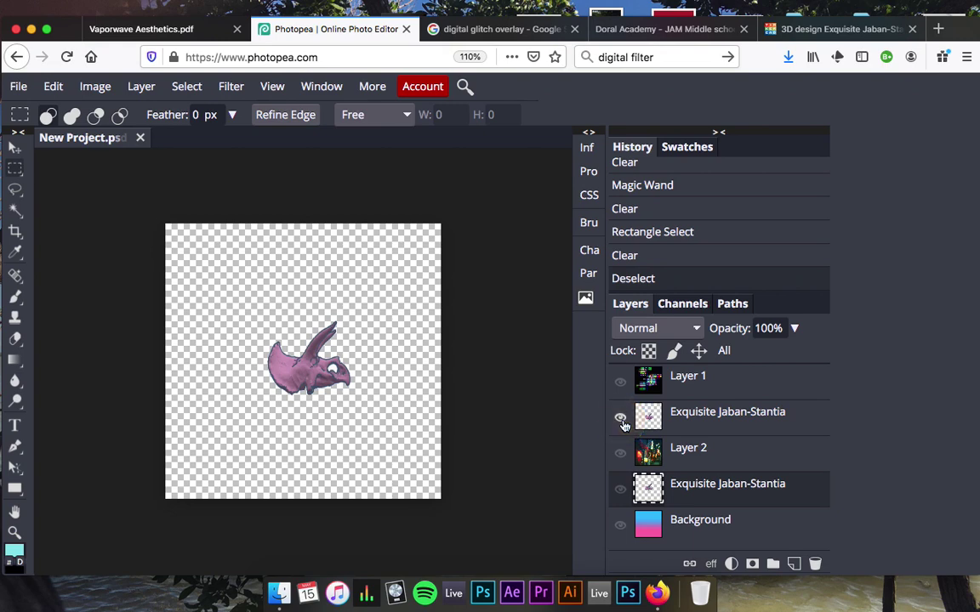
left_click(622, 419)
left_click(620, 488)
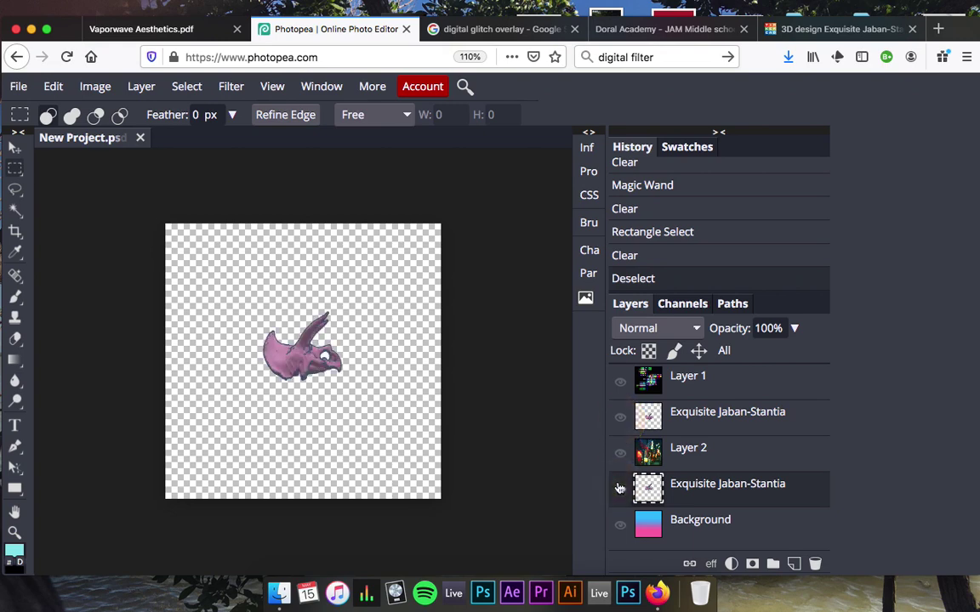
left_click(620, 488)
left_click(620, 418)
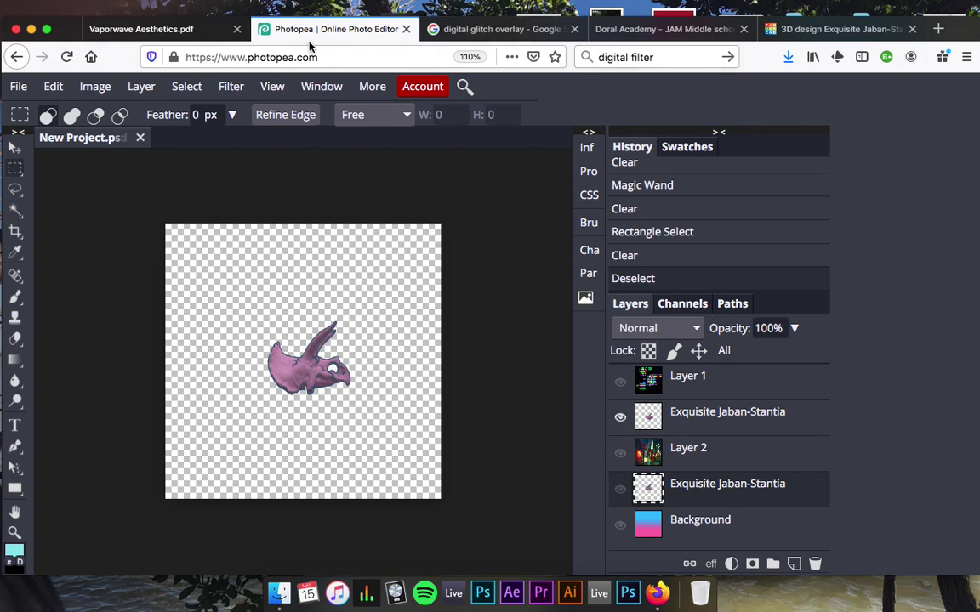
Switch to the Vaporwave Aesthetics PDF and read the album cover requirements, including the design characteristics and typical colours.
left_click(167, 31)
scroll(433, 384, "down", 3)
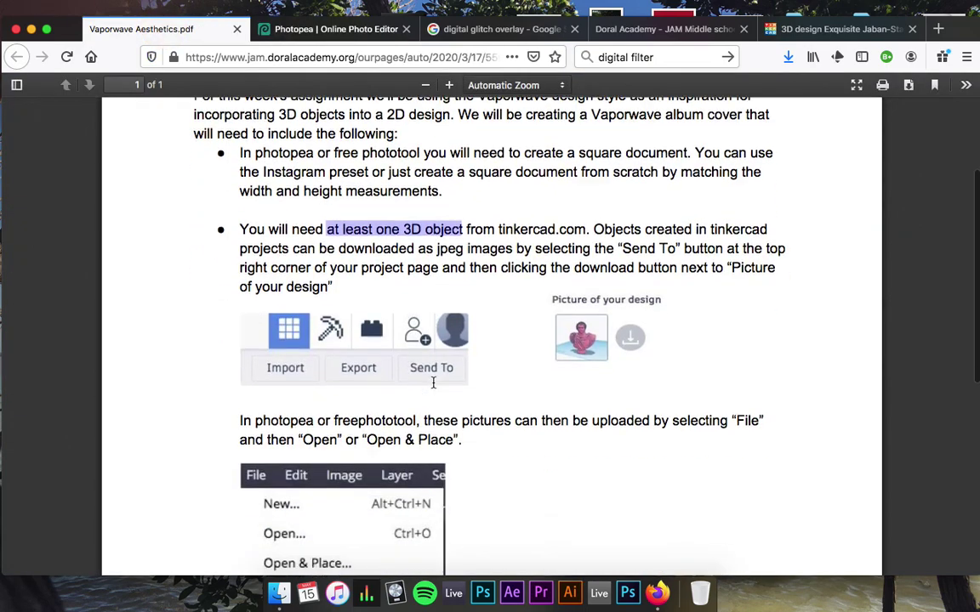
scroll(433, 384, "down", 8)
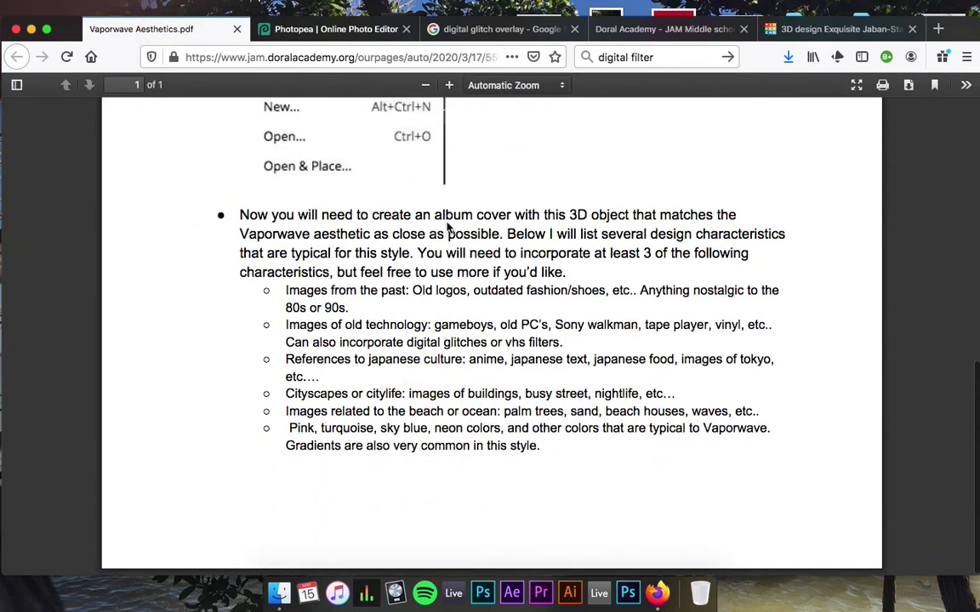
left_click_drag(418, 253, 570, 279)
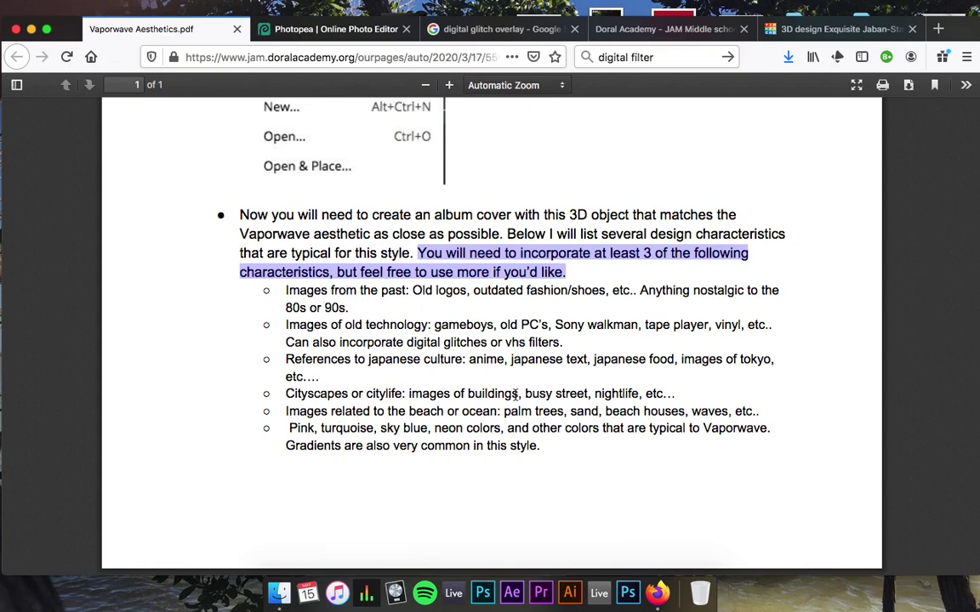
left_click(447, 408)
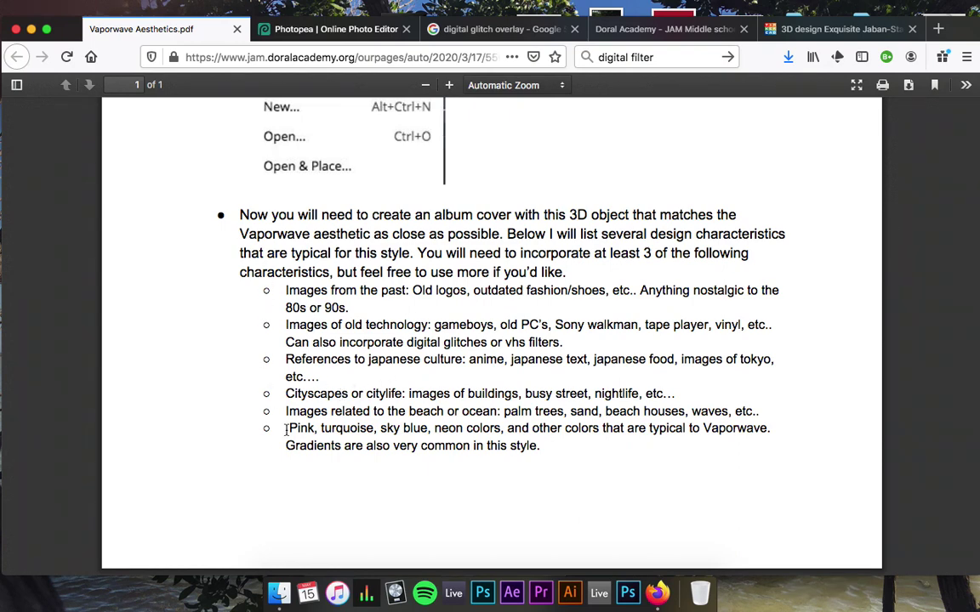
left_click_drag(288, 428, 540, 451)
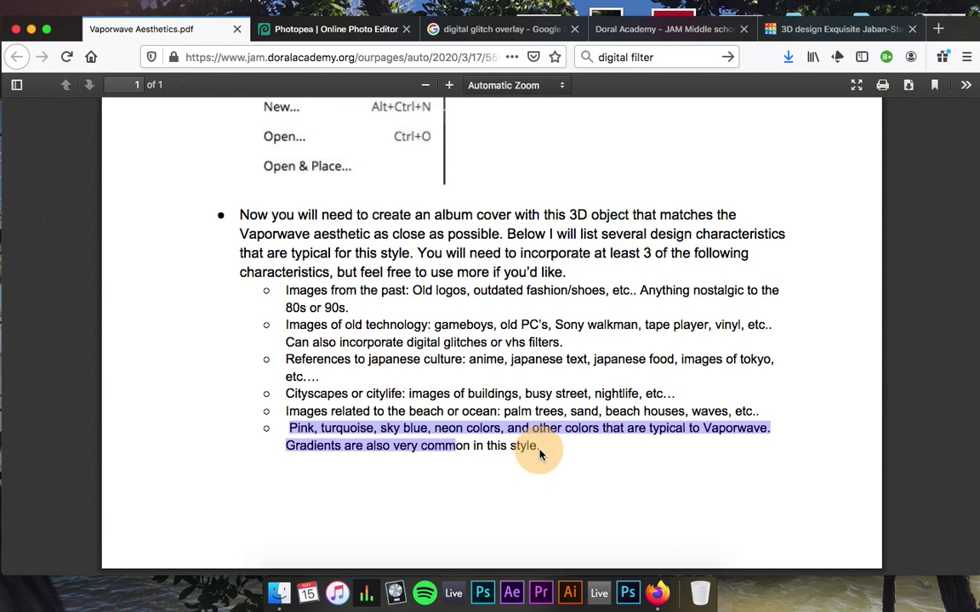
left_click(547, 455)
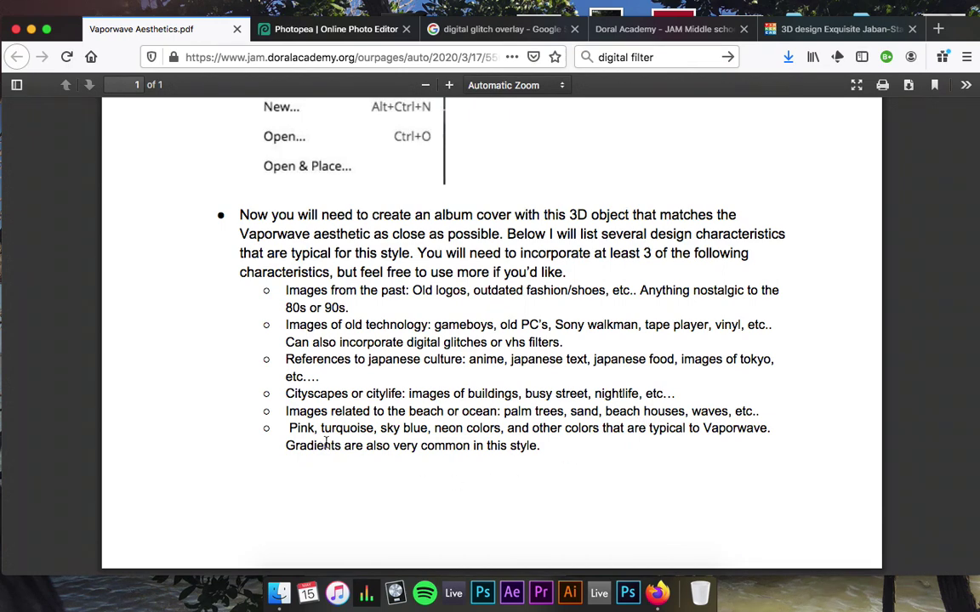
Return to Photopea and add a new empty layer directly above the Background layer.
left_click(349, 35)
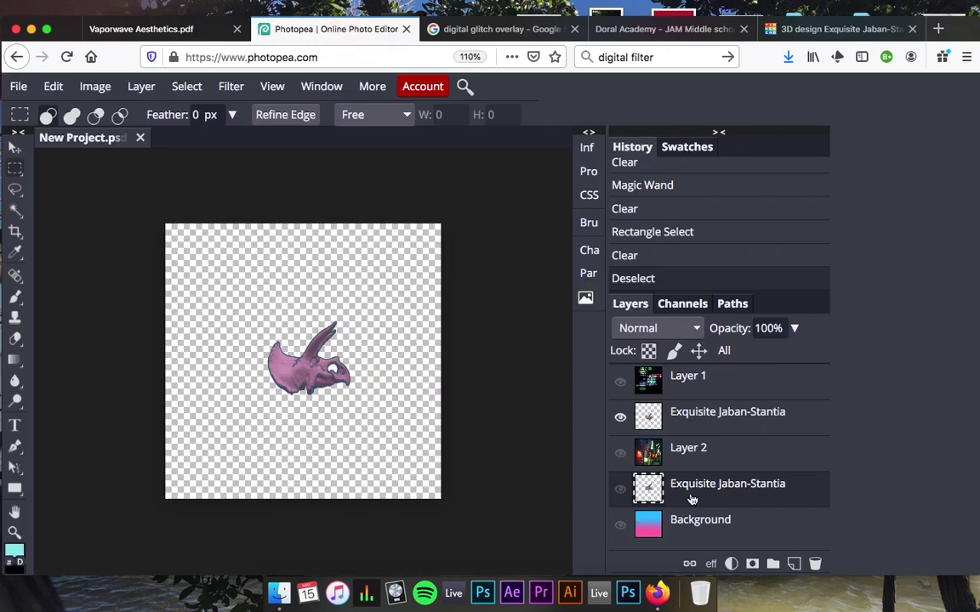
left_click(795, 564)
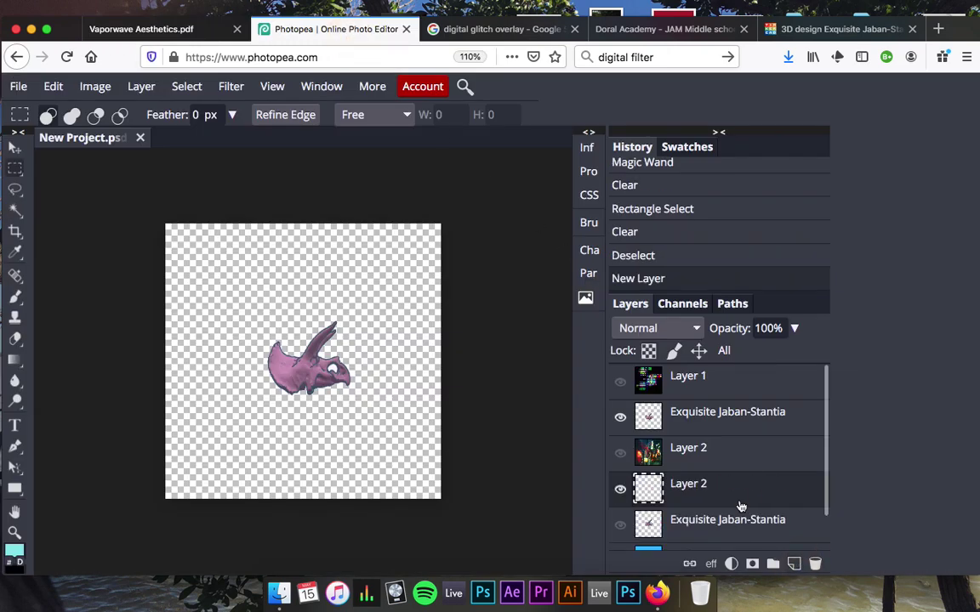
mouse_move(739, 503)
left_mouse_down()
mouse_move(723, 535)
mouse_move(738, 547)
mouse_move(729, 511)
left_mouse_up()
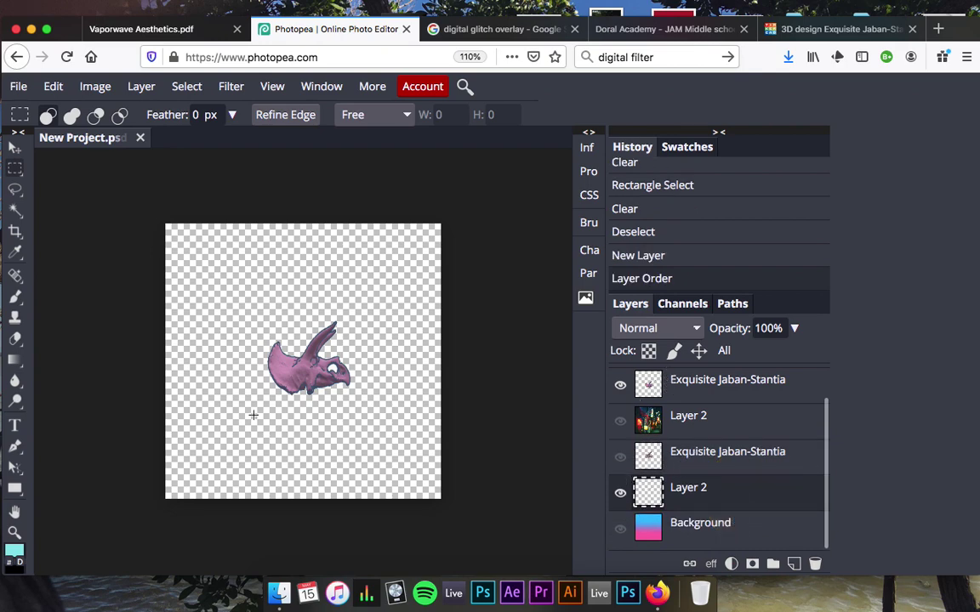
Check the gradient's blue and pink stop colours, and fill the new layer with a vertical linear gradient from blue at its upper edge to pink.
left_click(16, 359)
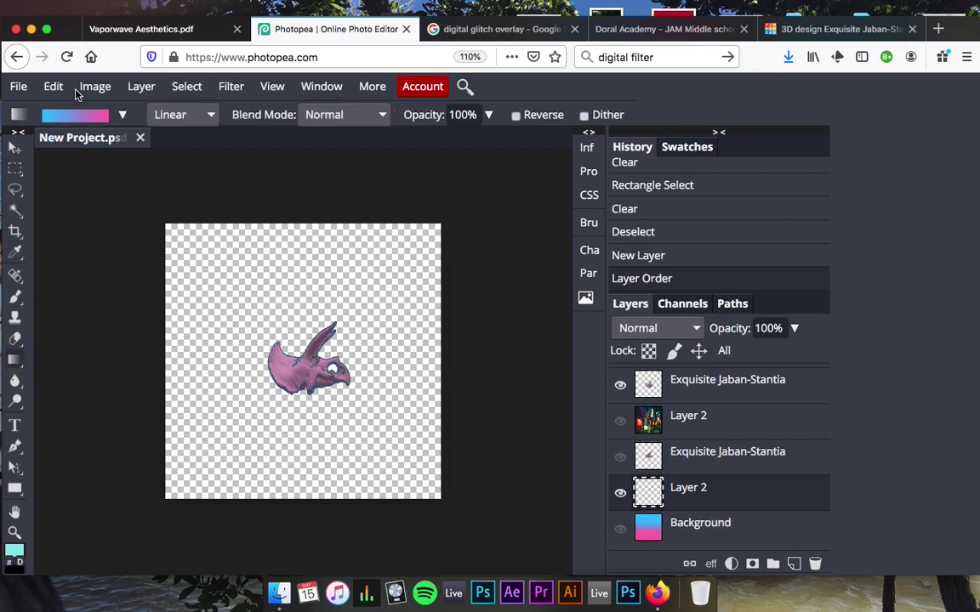
left_click(74, 117)
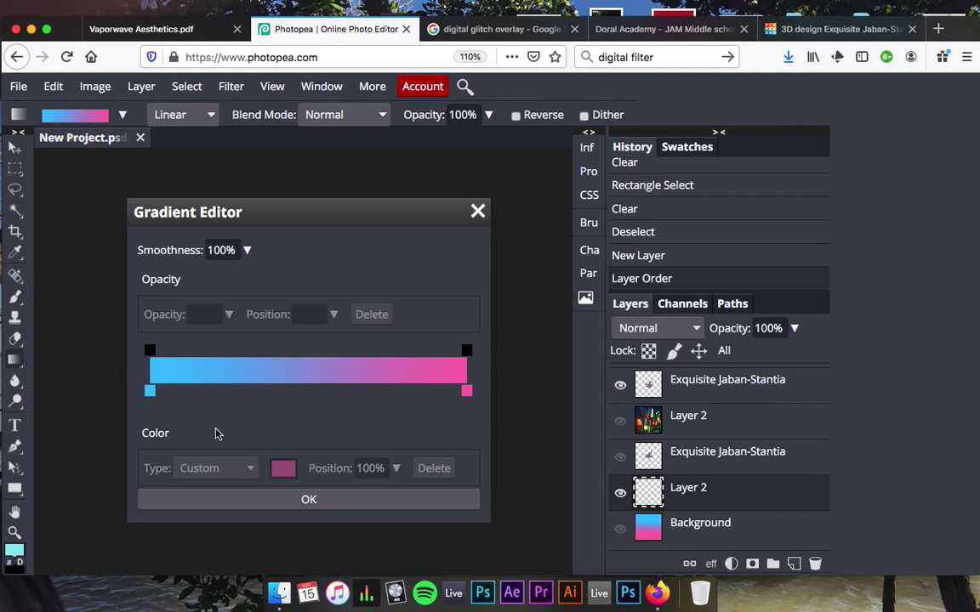
left_click(150, 392)
left_click(283, 468)
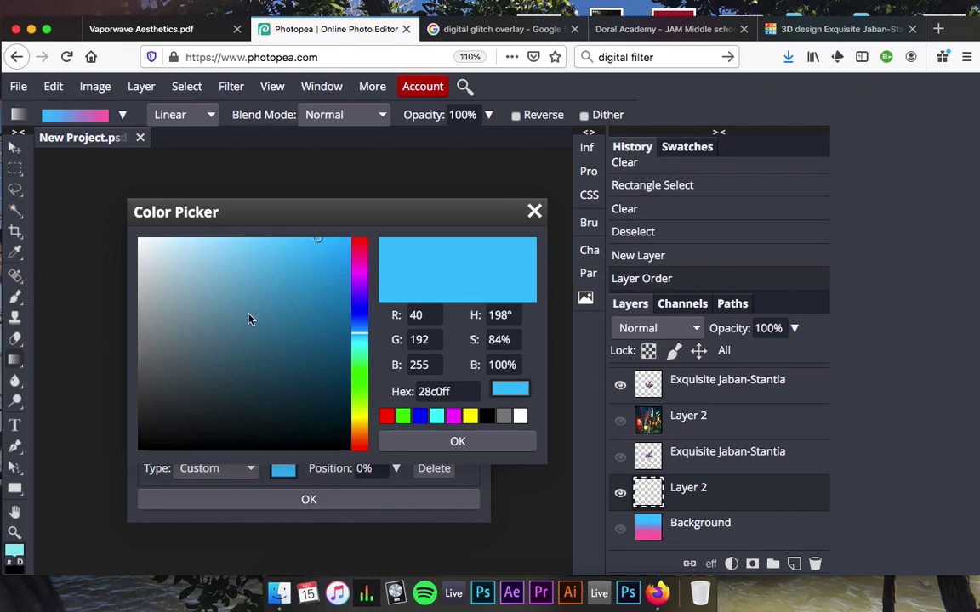
left_click(535, 211)
left_click(466, 390)
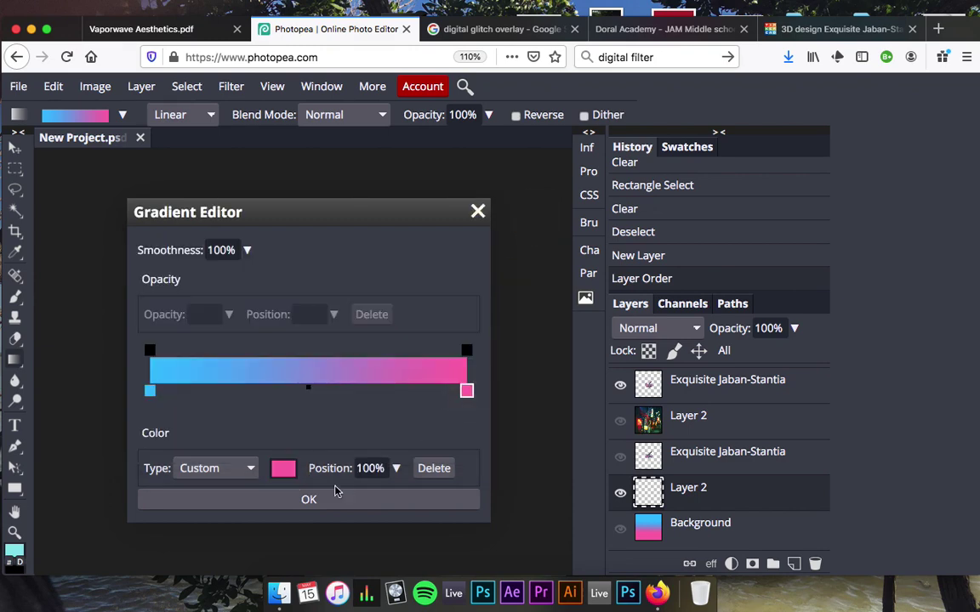
left_click(285, 468)
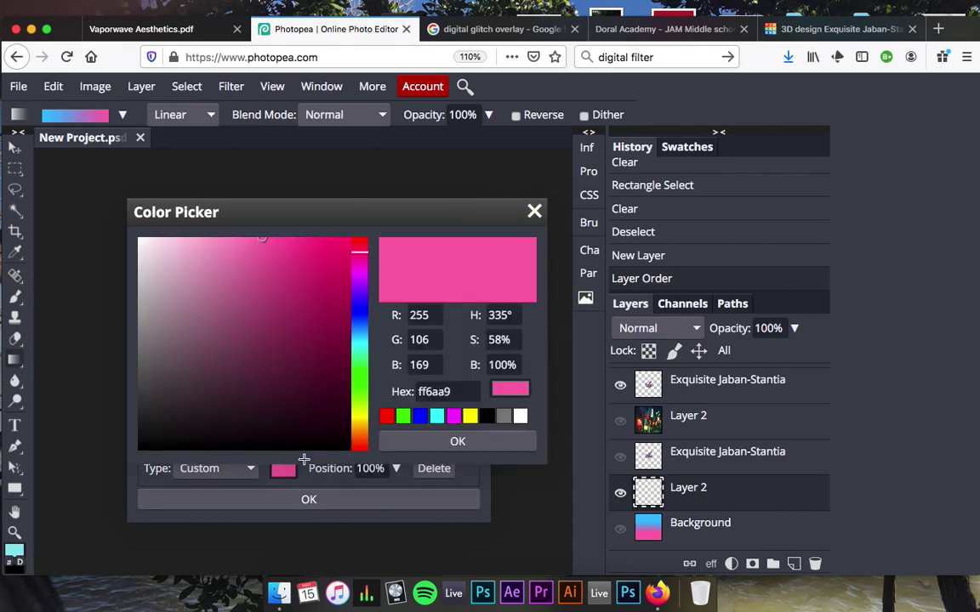
left_click(534, 211)
left_click(406, 505)
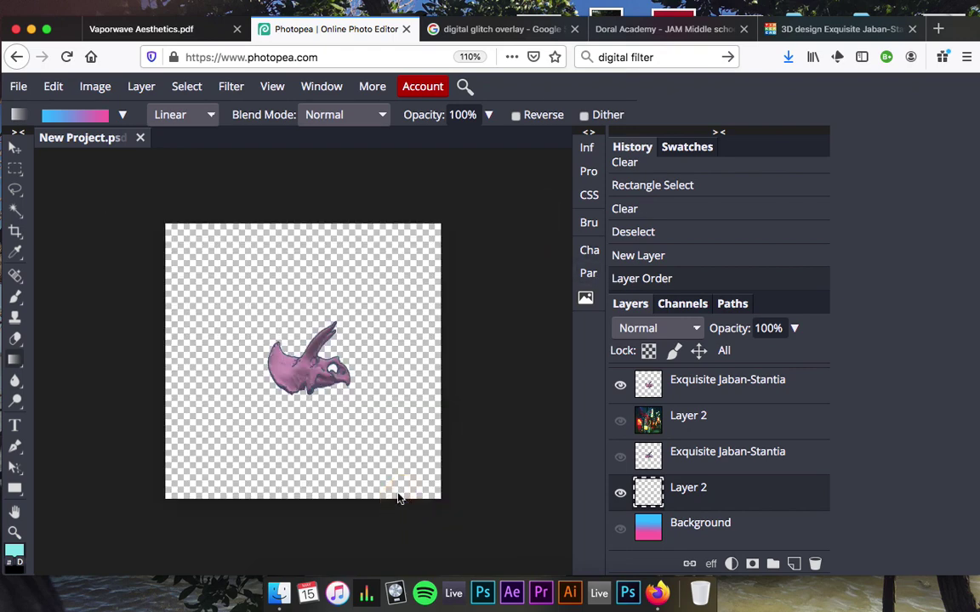
left_click_drag(308, 284, 315, 448)
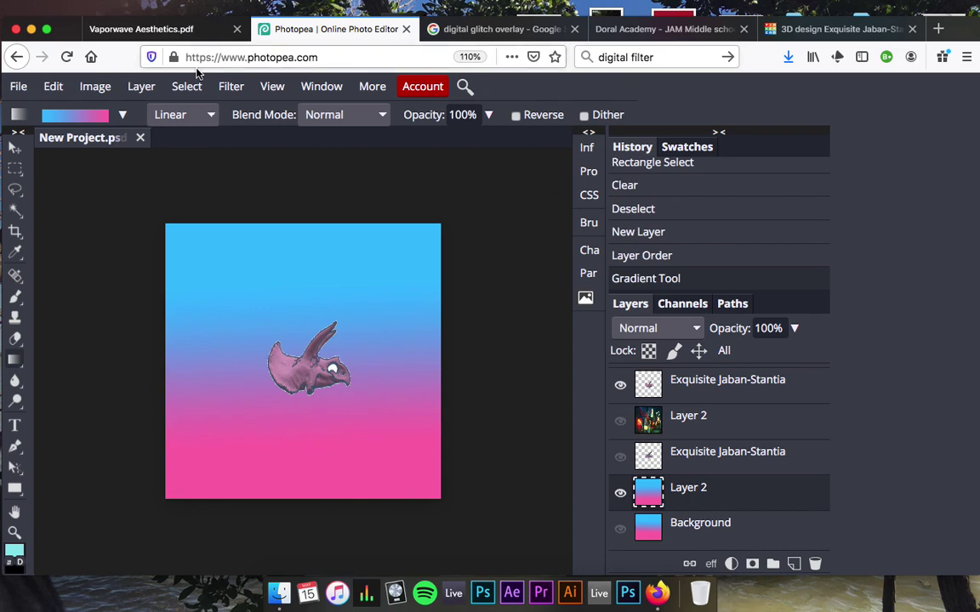
Check in the Vaporwave Aesthetics PDF how many design characteristics are required, and return to Photopea.
left_click(163, 30)
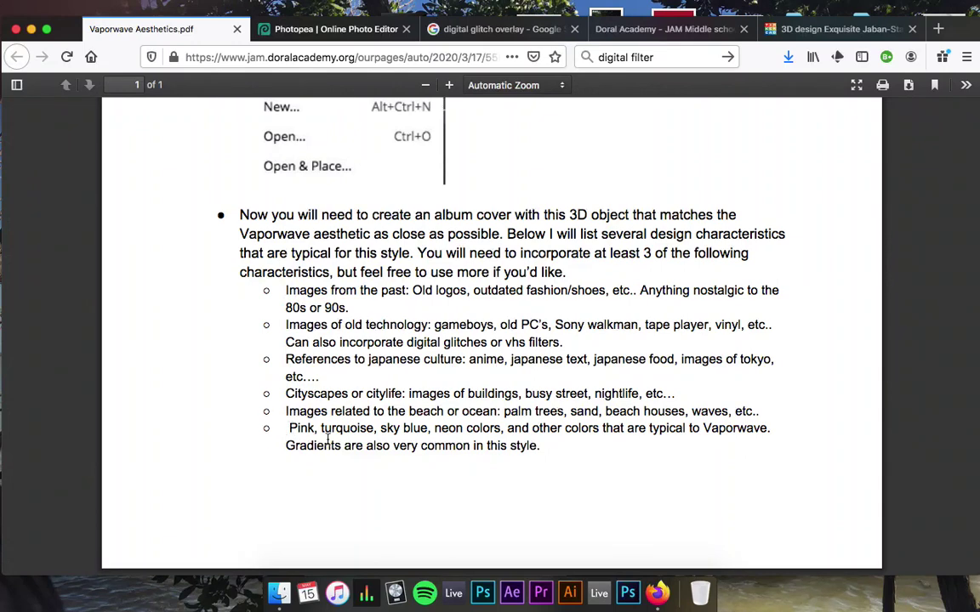
double_click(647, 252)
left_click(270, 31)
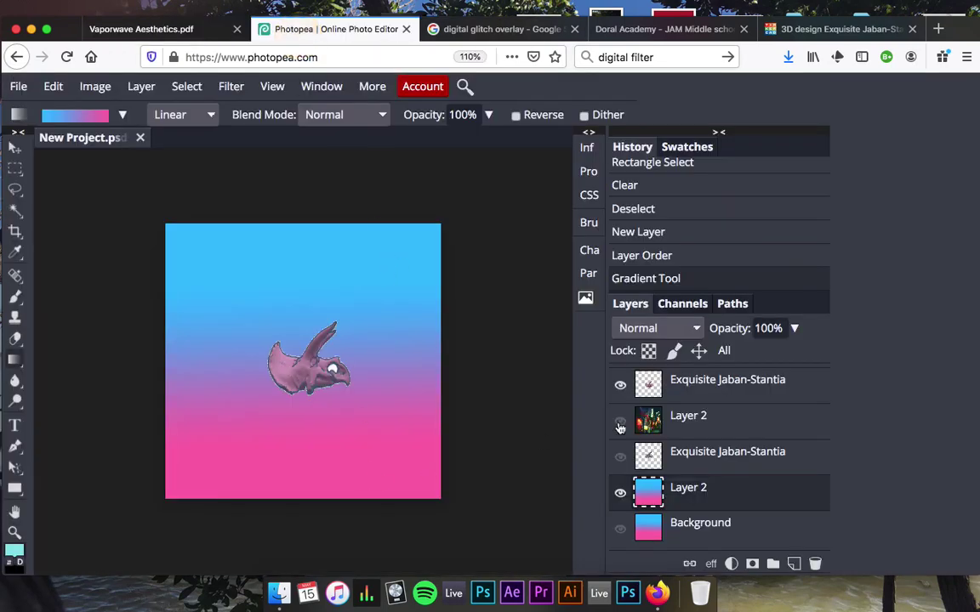
Hide the new gradient layer, show the Background layer and move Background directly below the cityscape layer.
left_click(622, 494)
left_click(621, 530)
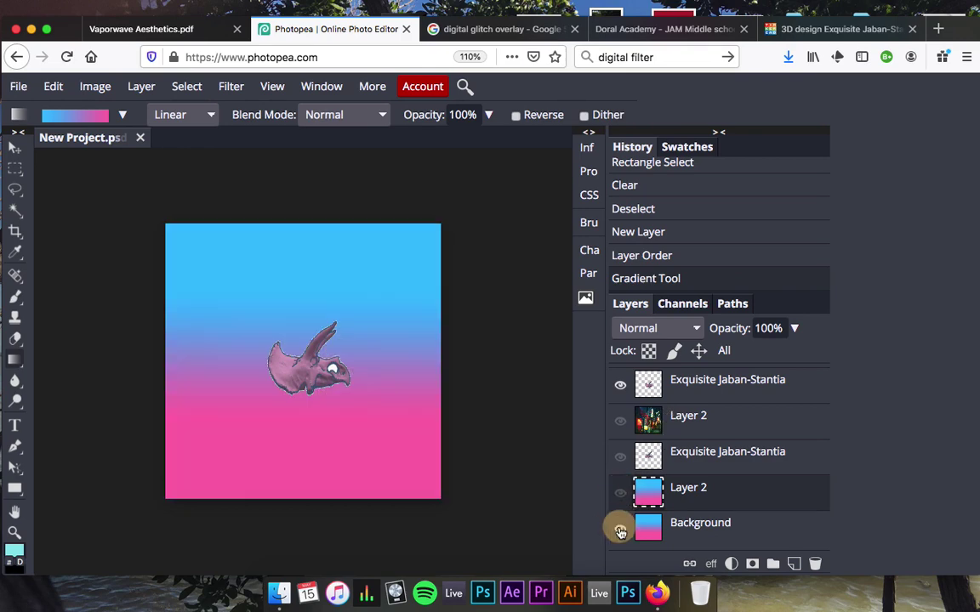
left_click_drag(711, 519, 705, 446)
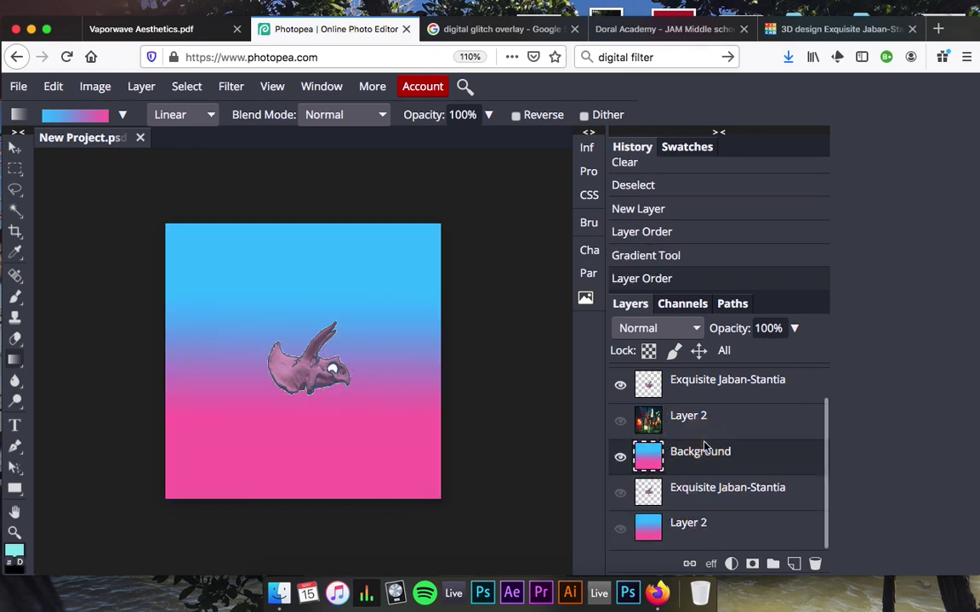
scroll(693, 434, "up", 2)
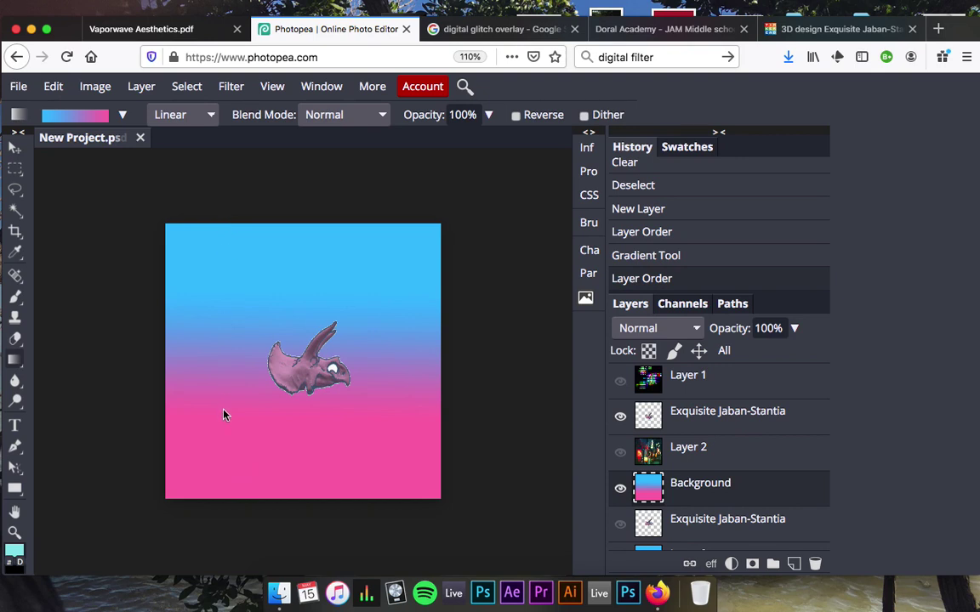
Switch to the Vaporwave Aesthetics PDF and read the characteristic about old technology, digital glitches and VHS filters.
left_click(175, 31)
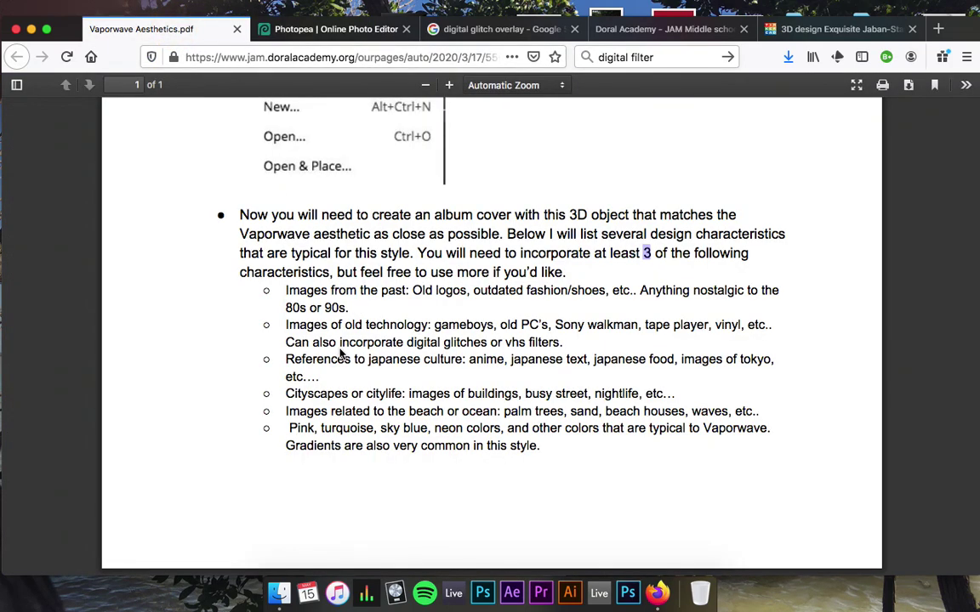
left_click_drag(285, 324, 448, 328)
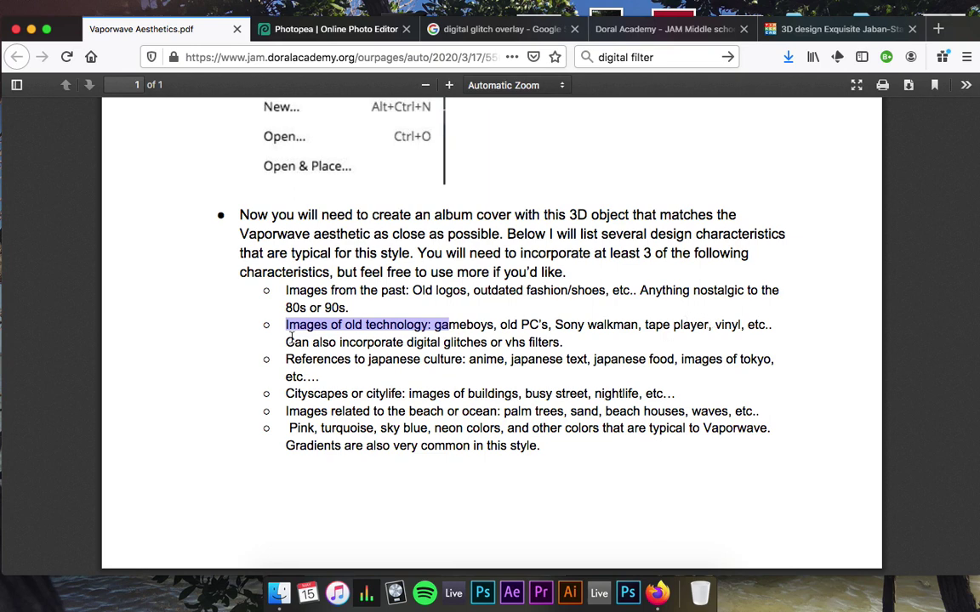
left_click_drag(288, 342, 500, 344)
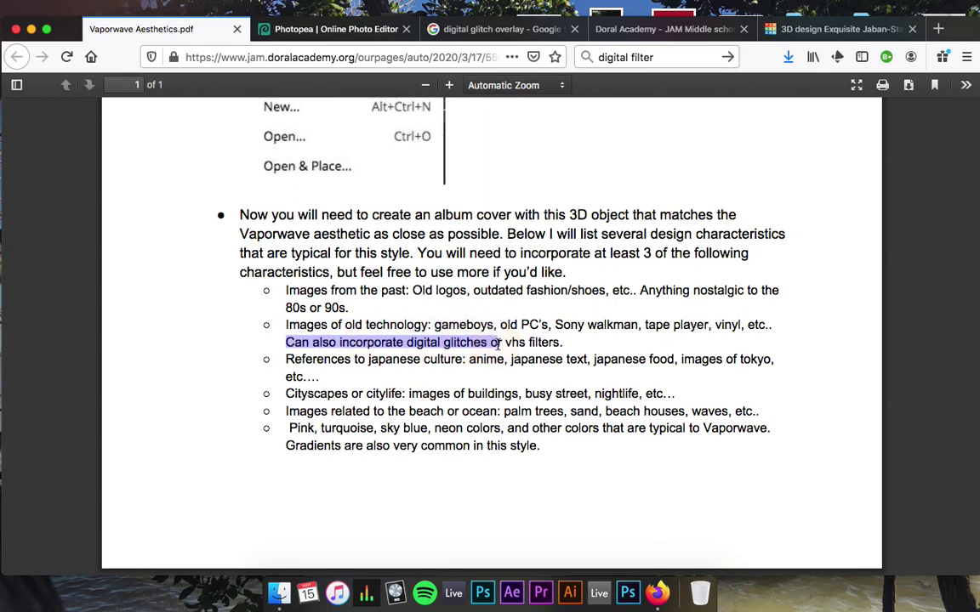
left_click(499, 343)
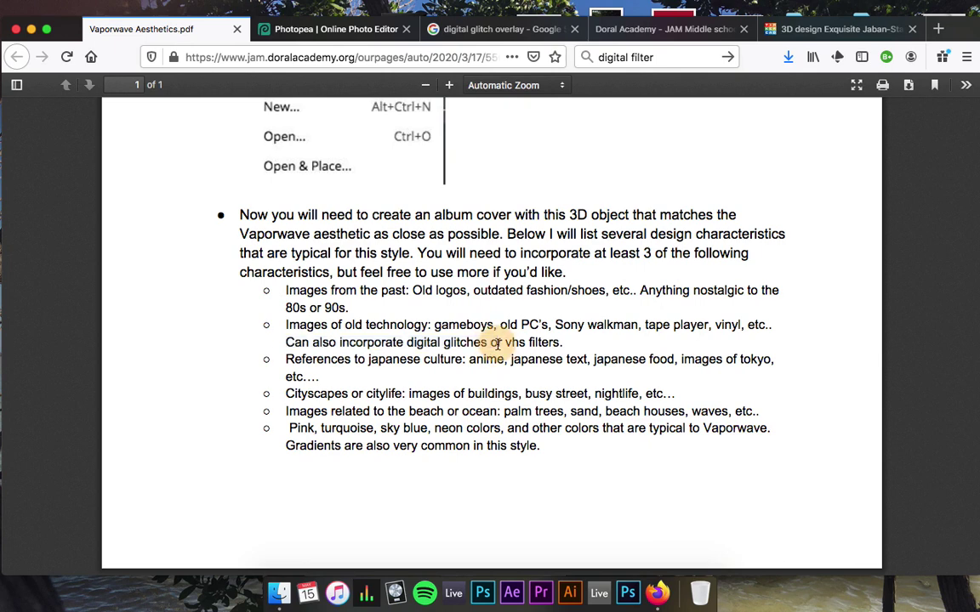
Switch to the Google image results for digital glitch overlay, browse them and open the preview of the multicoloured Chromatic glitch image.
left_click(464, 31)
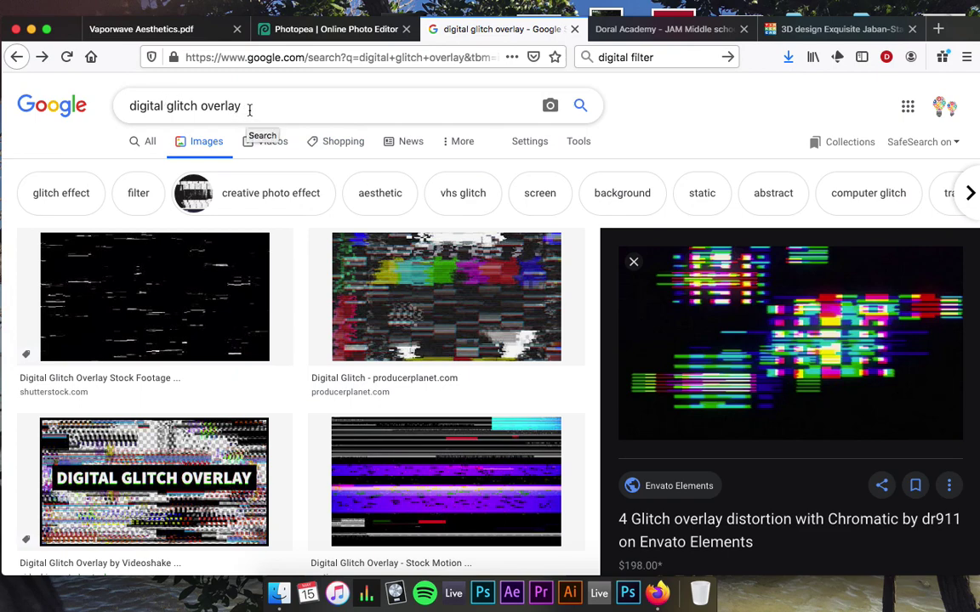
scroll(255, 323, "down", 6)
scroll(289, 375, "up", 4)
left_click(414, 221)
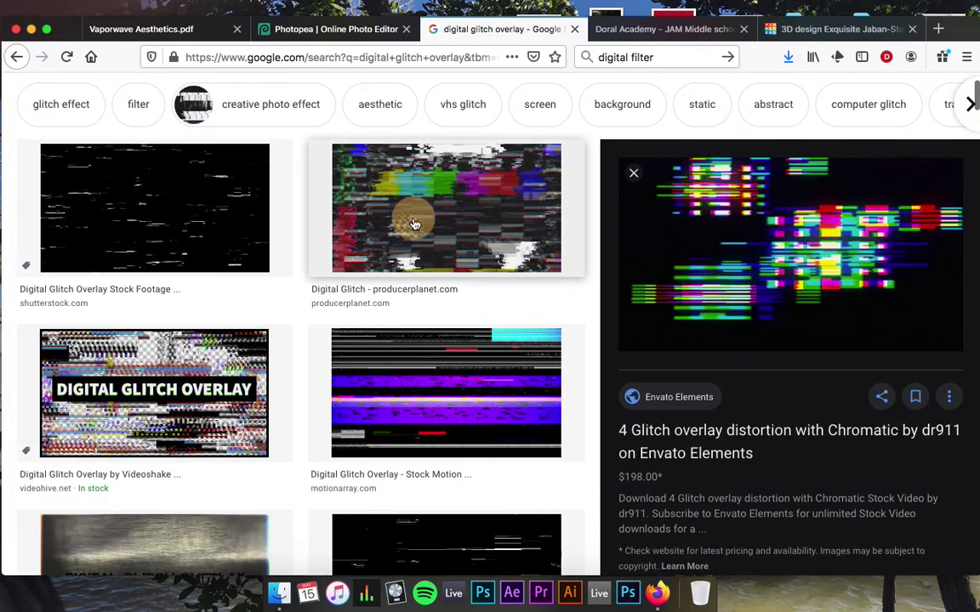
left_click(211, 155)
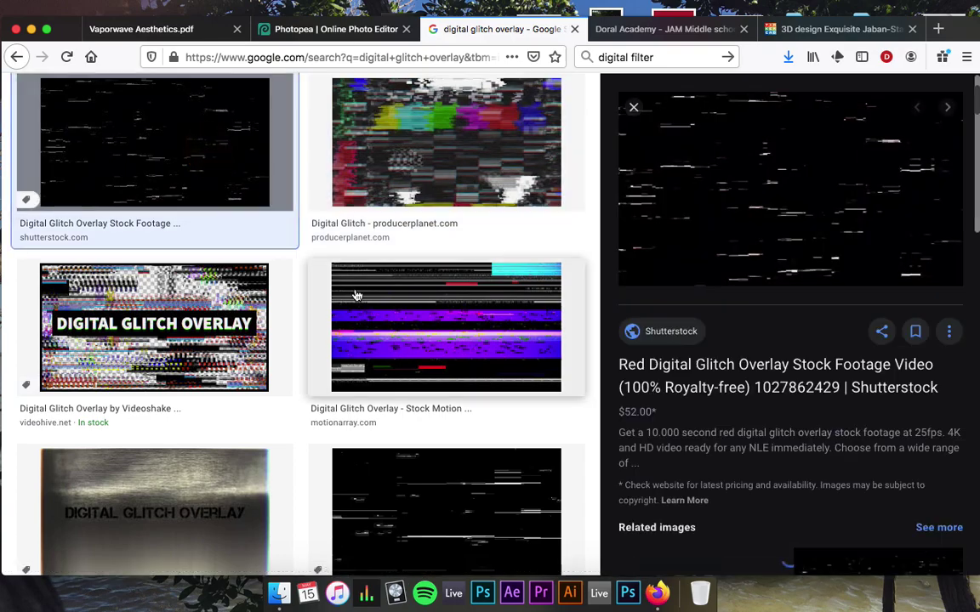
scroll(356, 293, "down", 5)
scroll(356, 295, "down", 15)
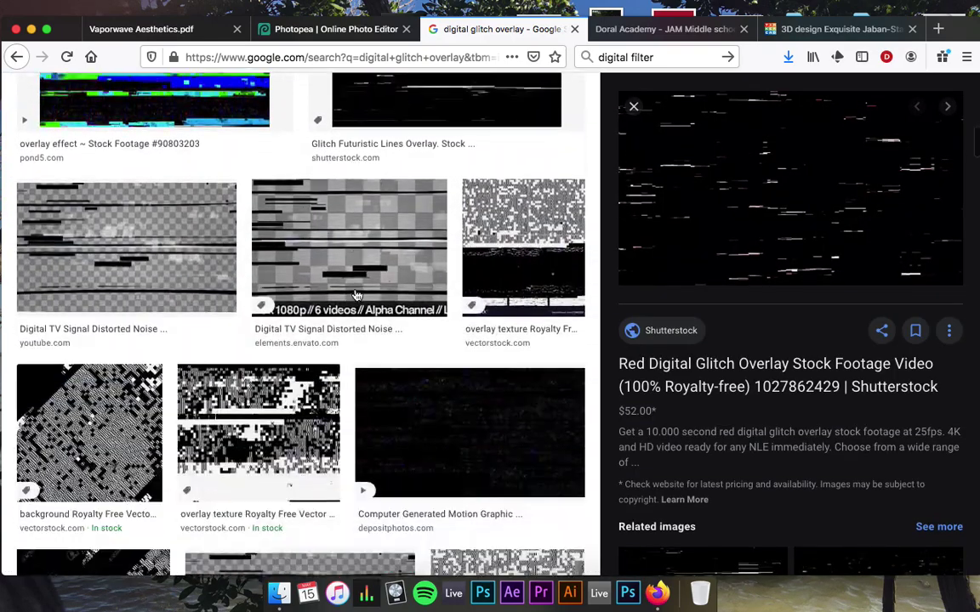
scroll(357, 295, "down", 15)
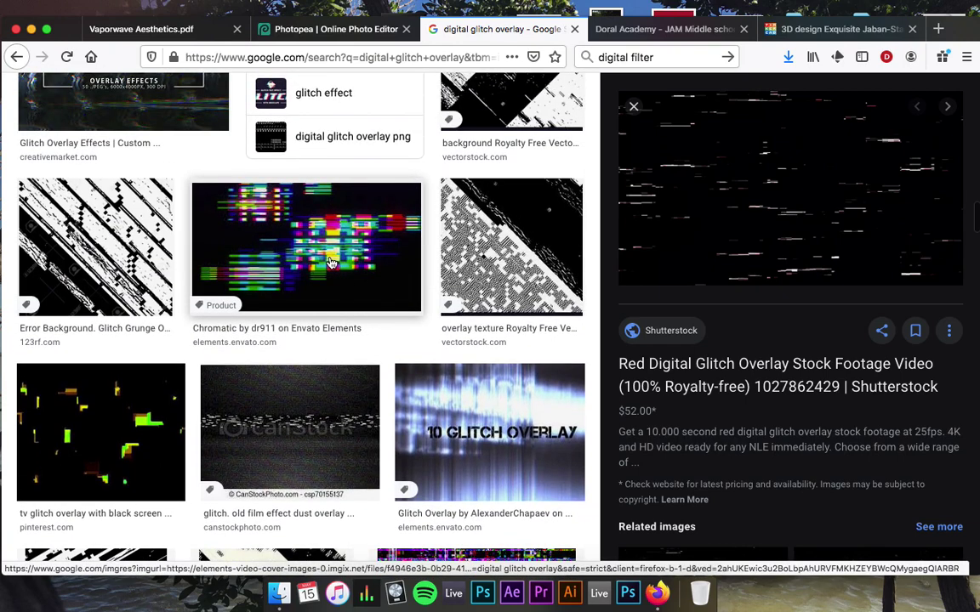
left_click(333, 265)
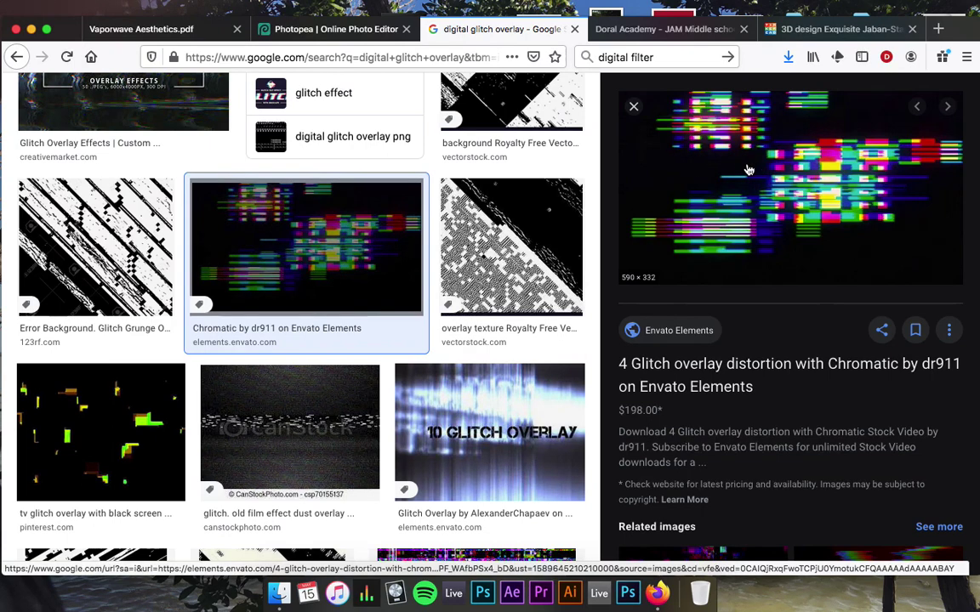
Try to copy the Chromatic glitch image and paste it into the Photopea project above the Background layer.
right_click(748, 170)
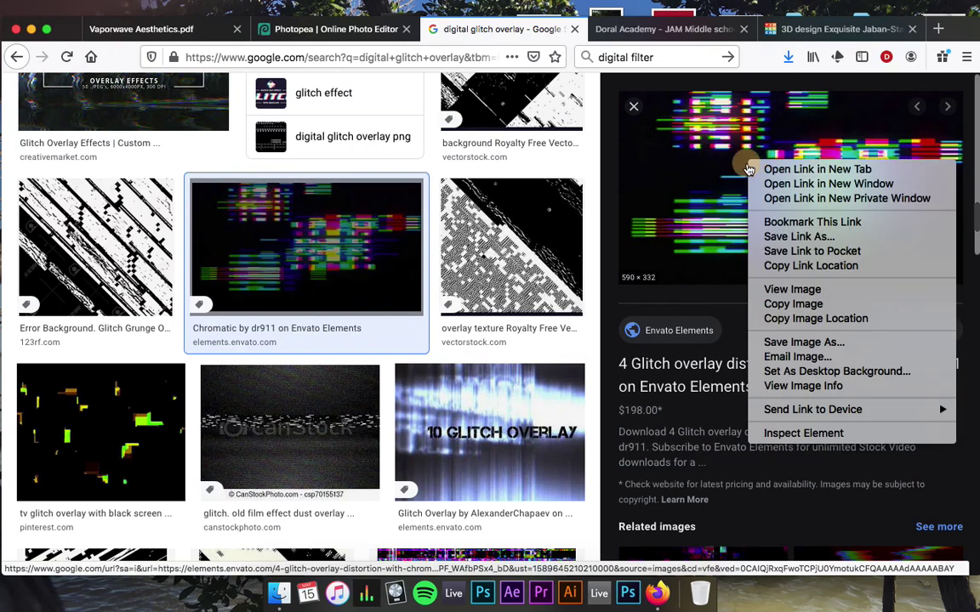
left_click(786, 303)
right_click(794, 232)
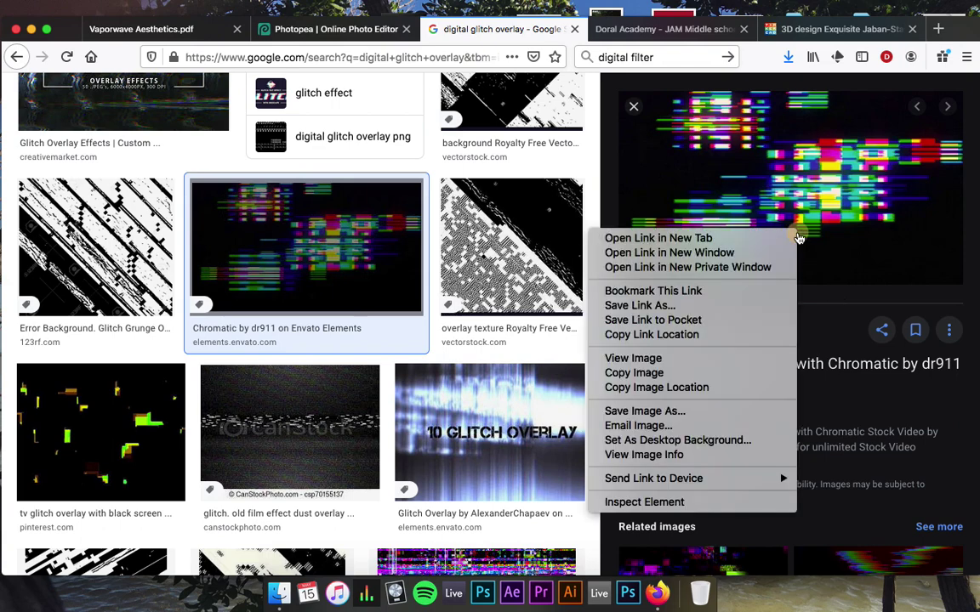
left_click(651, 373)
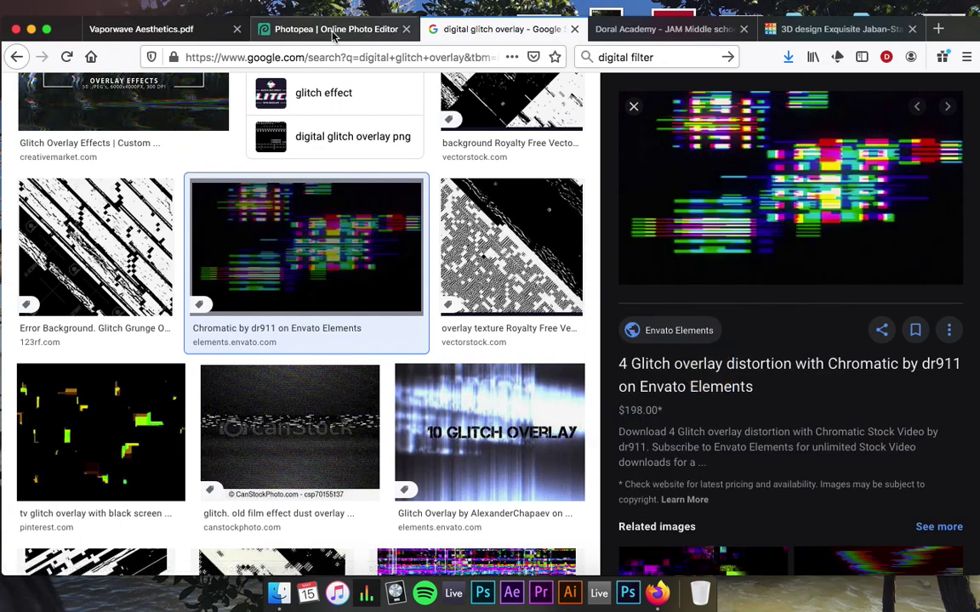
key("ctrl+shift+Tab")
left_click(52, 86)
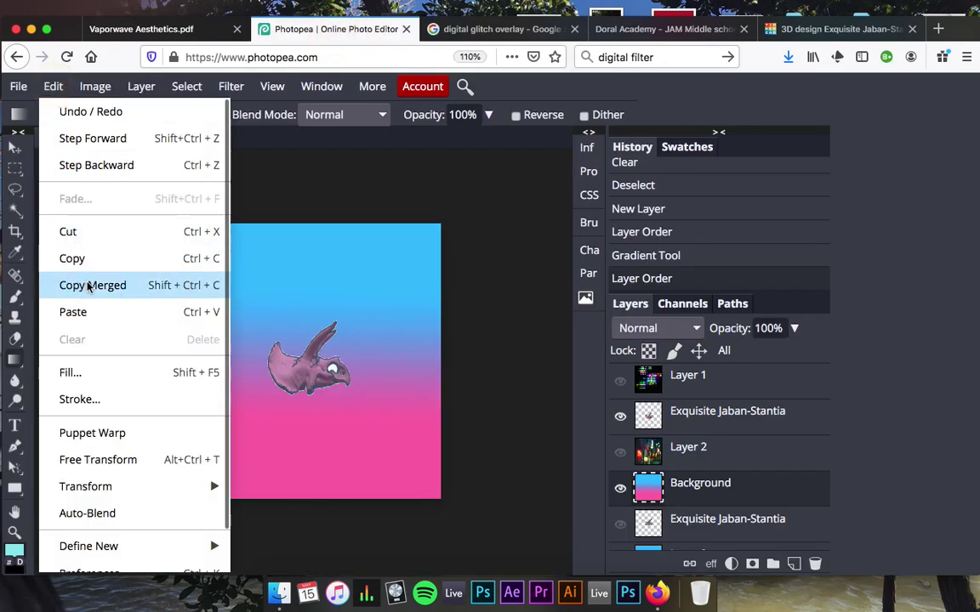
left_click(73, 313)
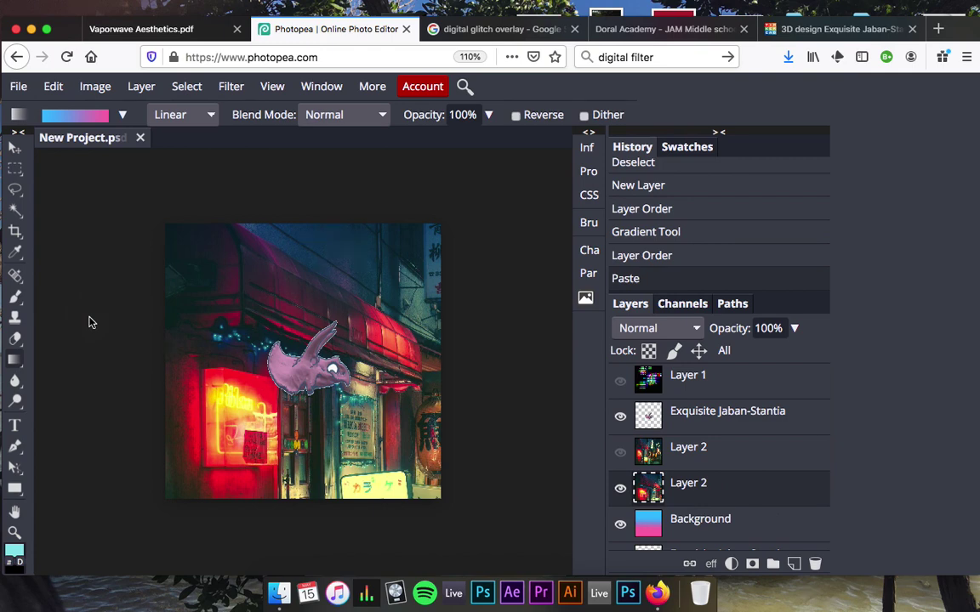
key("ctrl+z")
left_click(52, 86)
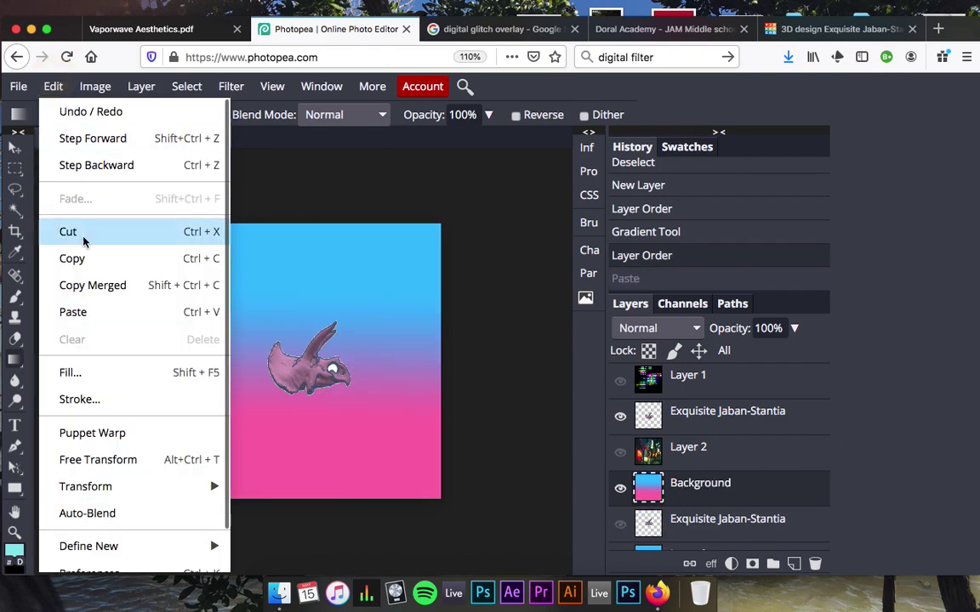
left_click(86, 311)
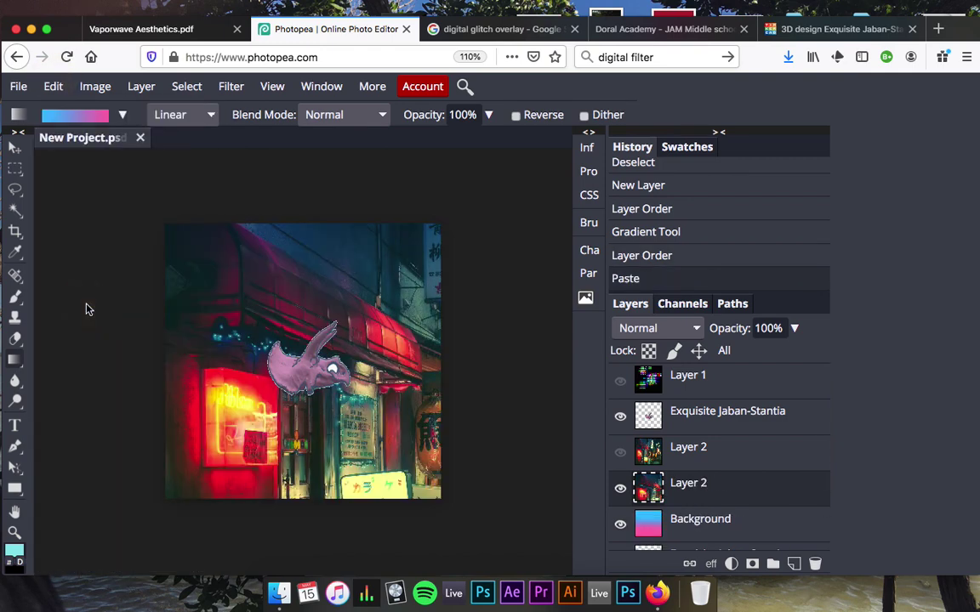
key("ctrl+z")
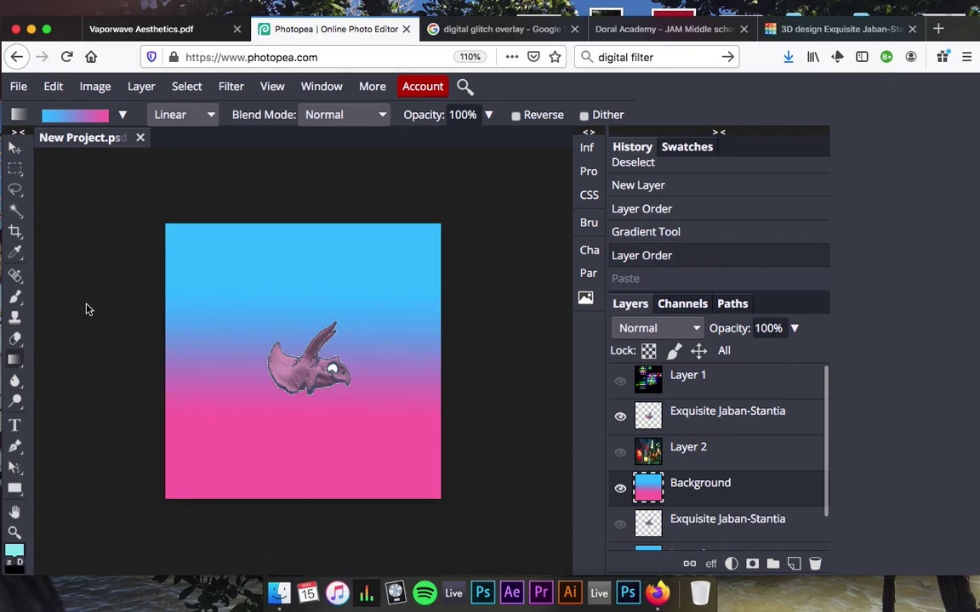
Copy the Chromatic glitch image again from the Google results and paste it as a new layer above Background in Photopea.
left_click(510, 30)
right_click(708, 150)
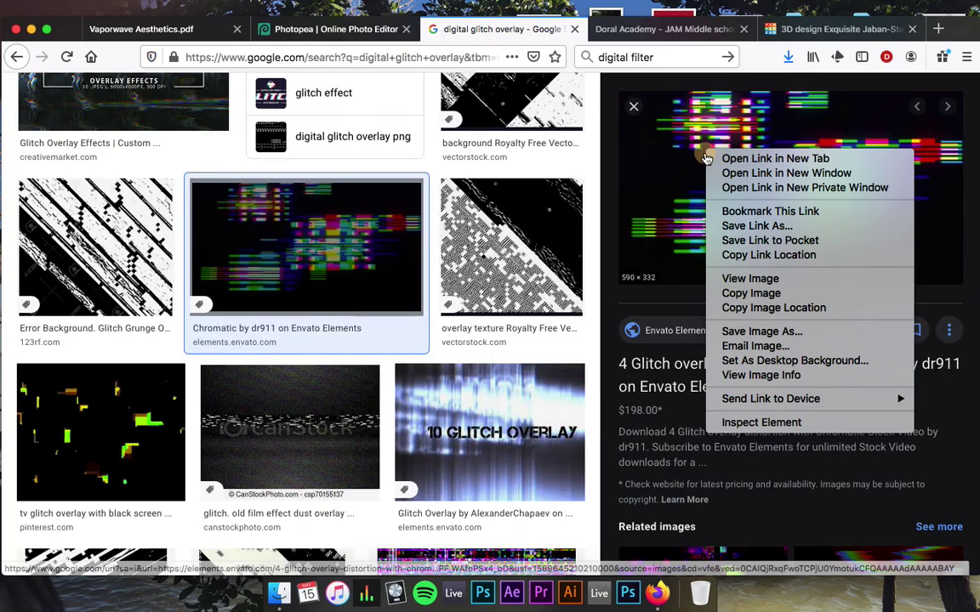
left_click(736, 294)
left_click(302, 31)
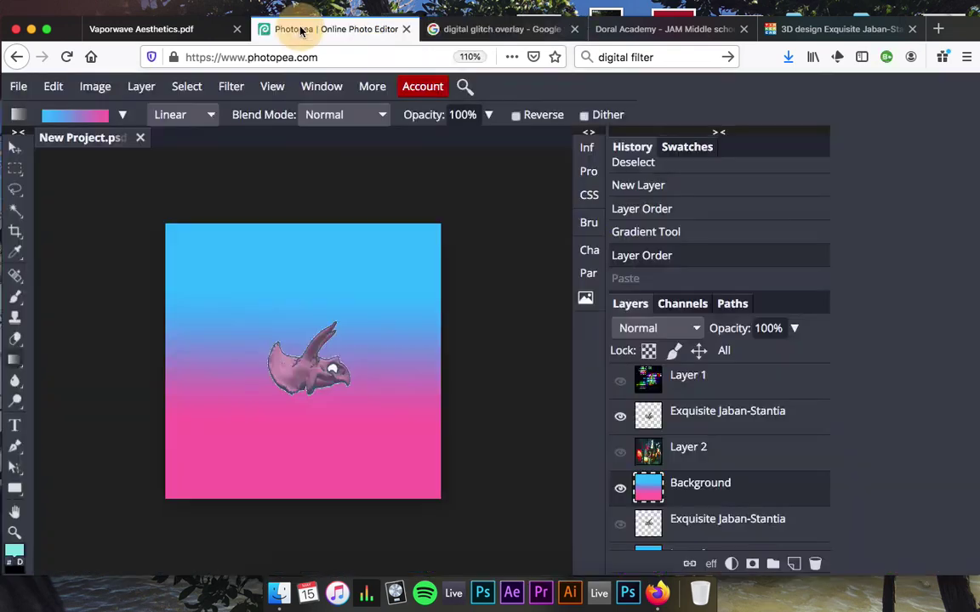
key("super+v")
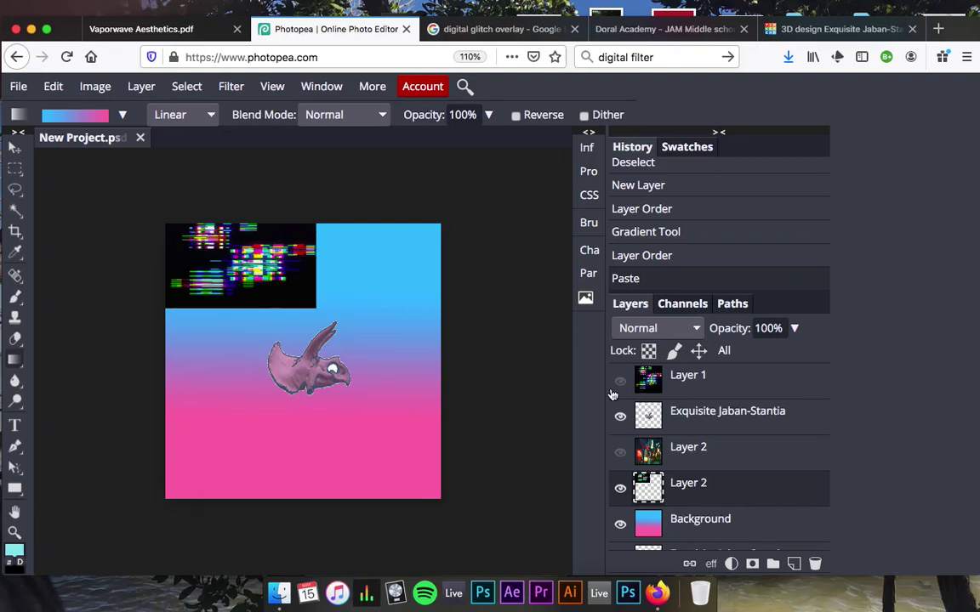
Stretch the pasted Chromatic glitch layer to cover the whole canvas and move it above the Exquisite Jaban-Stantia layer.
key("super+alt+t")
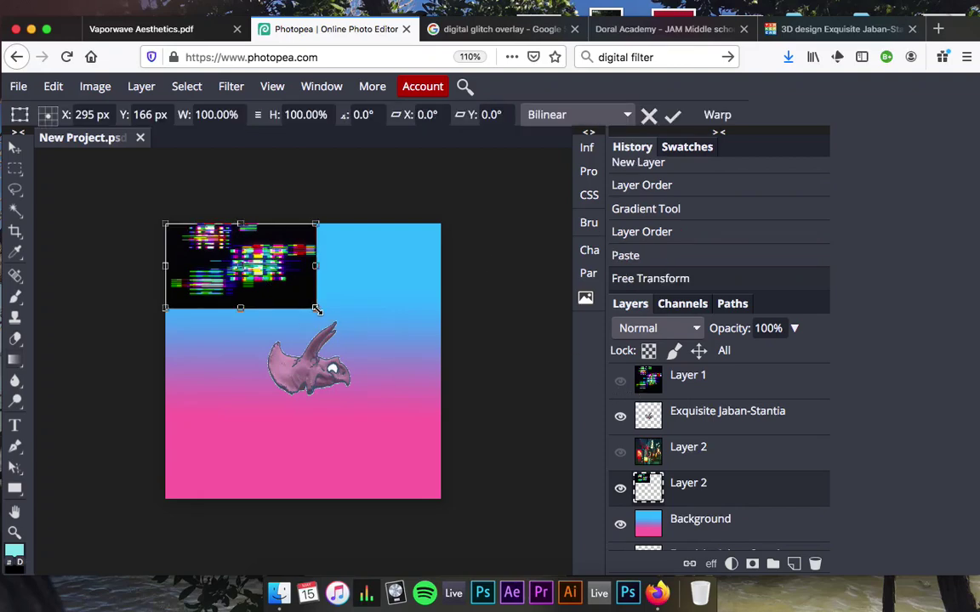
left_click_drag(316, 310, 438, 499)
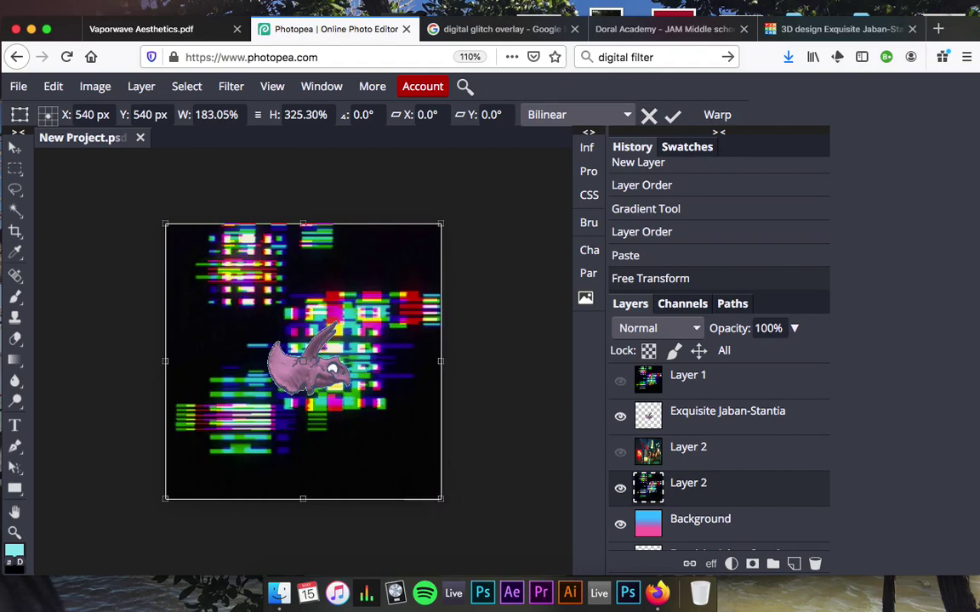
key("Return")
left_click_drag(721, 497, 715, 414)
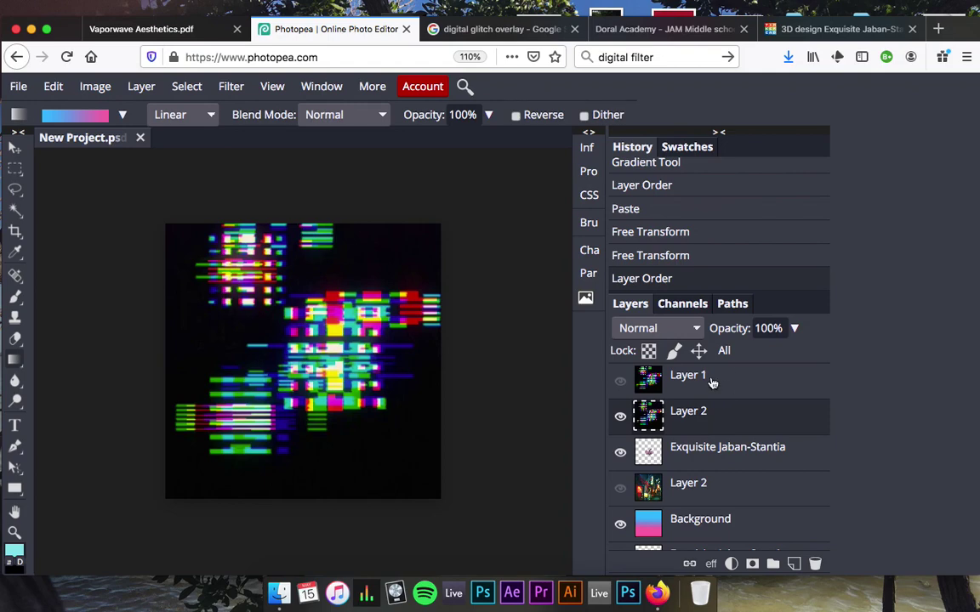
Try the Hard Light and Soft Light blend modes on the stretched glitch layer, keeping its opacity at 100%.
left_click(670, 328)
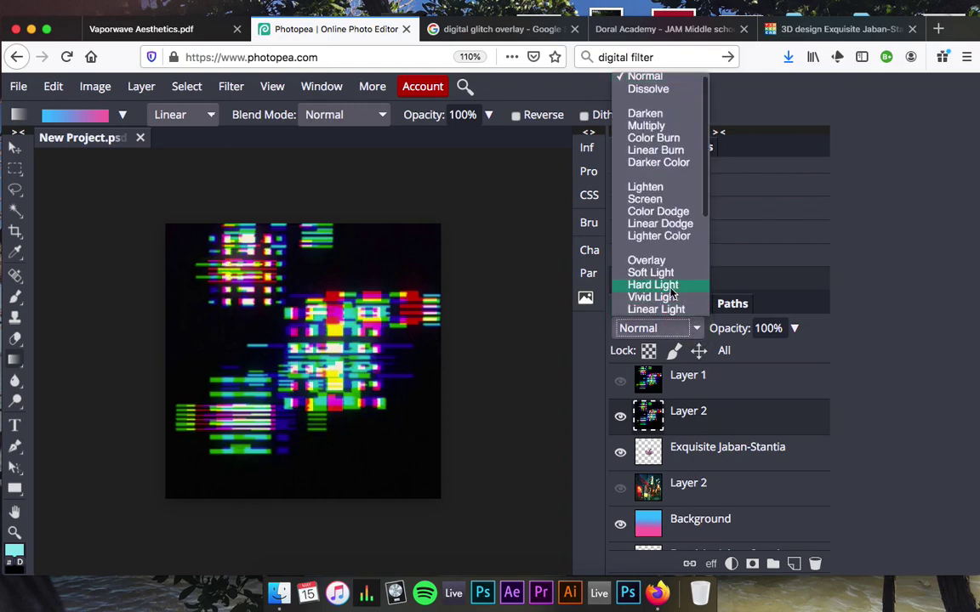
left_click(653, 286)
left_click(657, 328)
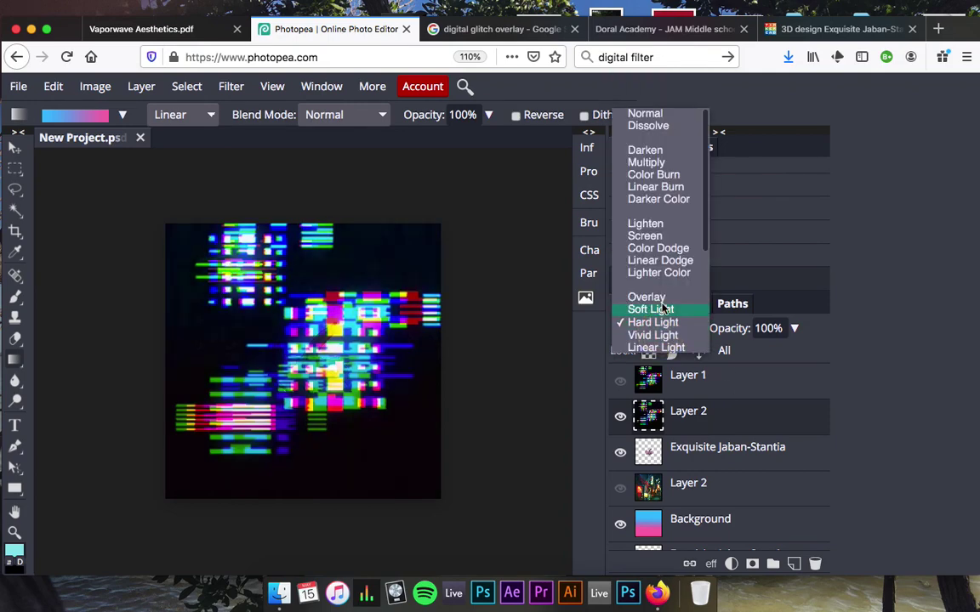
left_click(662, 308)
left_click(793, 330)
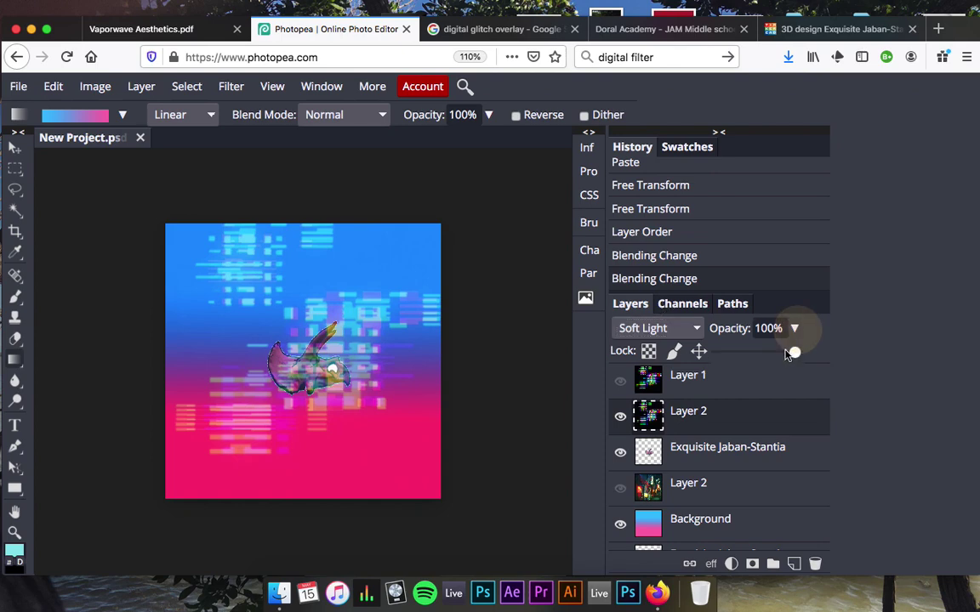
mouse_move(792, 351)
left_mouse_down()
mouse_move(762, 349)
mouse_move(840, 349)
mouse_move(759, 349)
mouse_move(812, 361)
mouse_move(743, 350)
mouse_move(808, 357)
left_mouse_up()
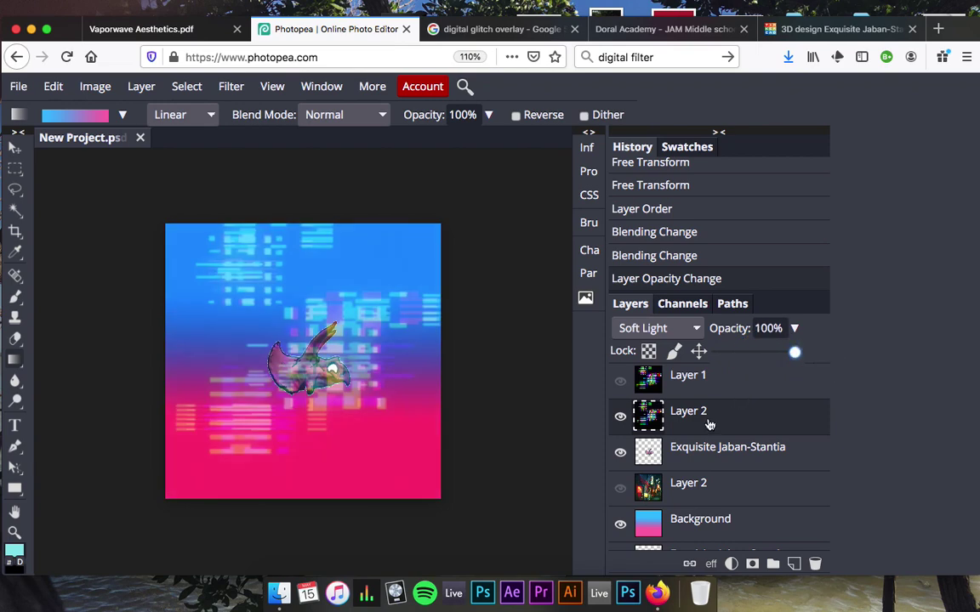
Try the Lighten, Color Burn, Darken and Darker Color blend modes on the stretched glitch layer.
left_click(668, 328)
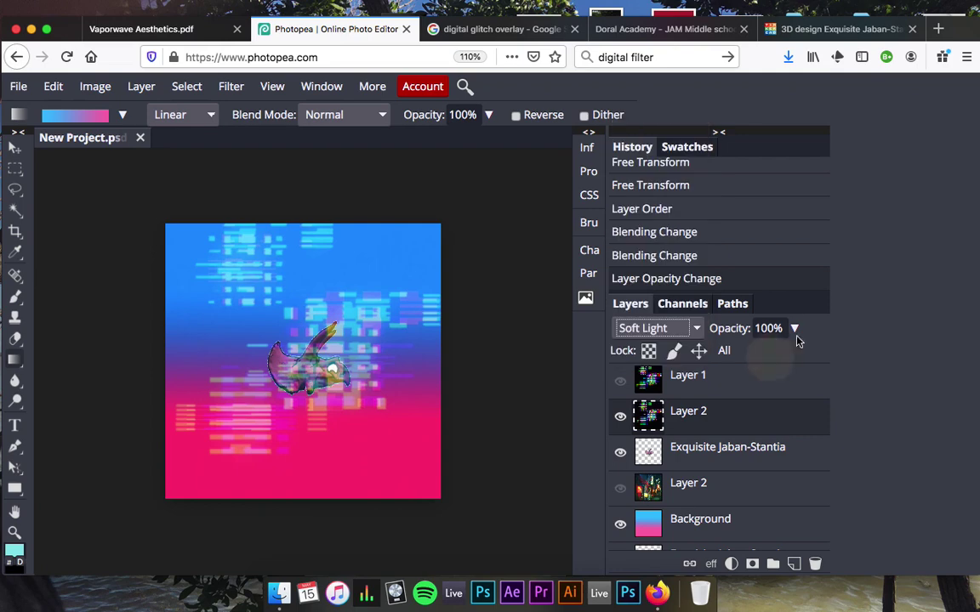
left_click(686, 329)
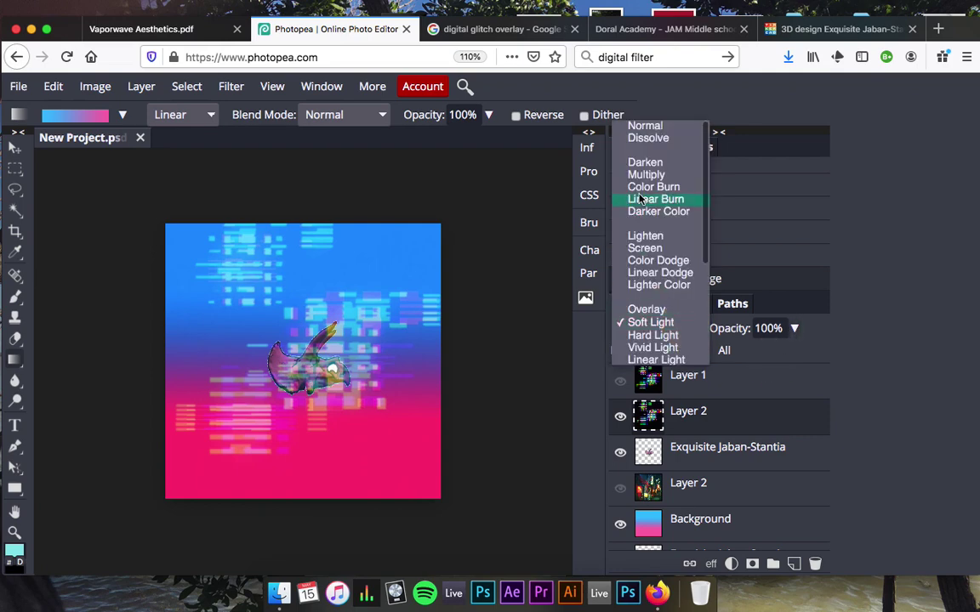
scroll(643, 198, "down", 3)
scroll(642, 198, "up", 3)
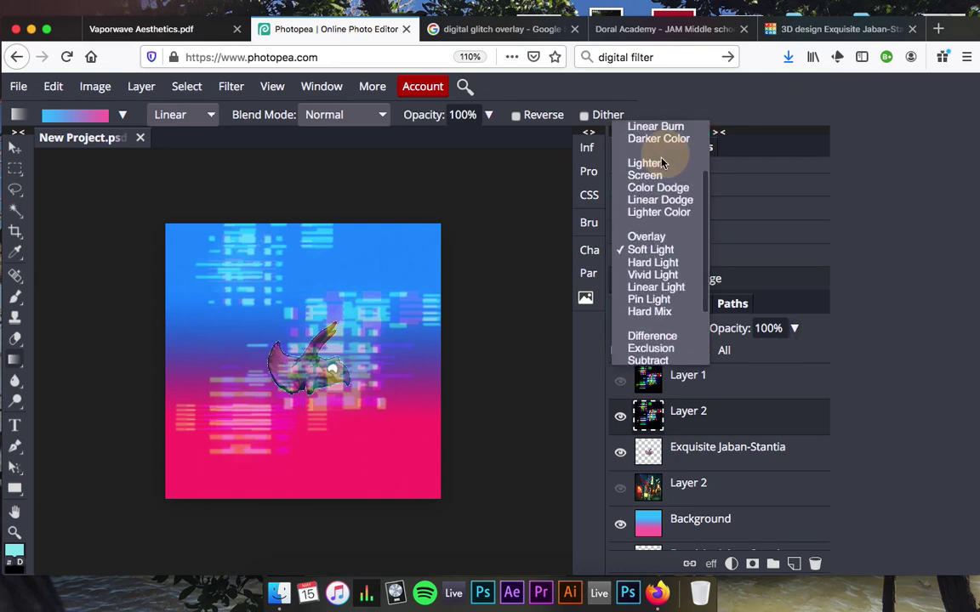
left_click(648, 161)
left_click(655, 327)
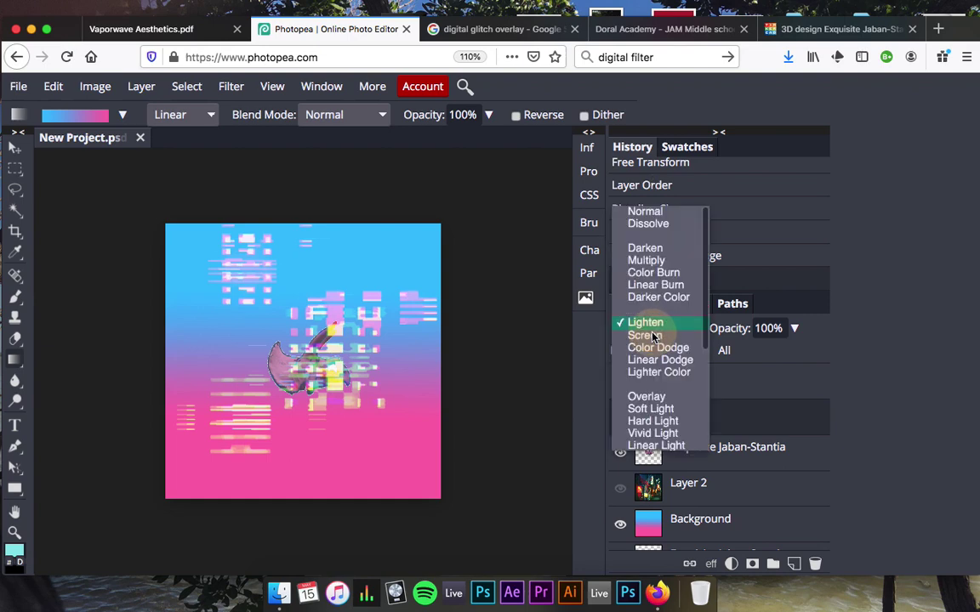
left_click(660, 274)
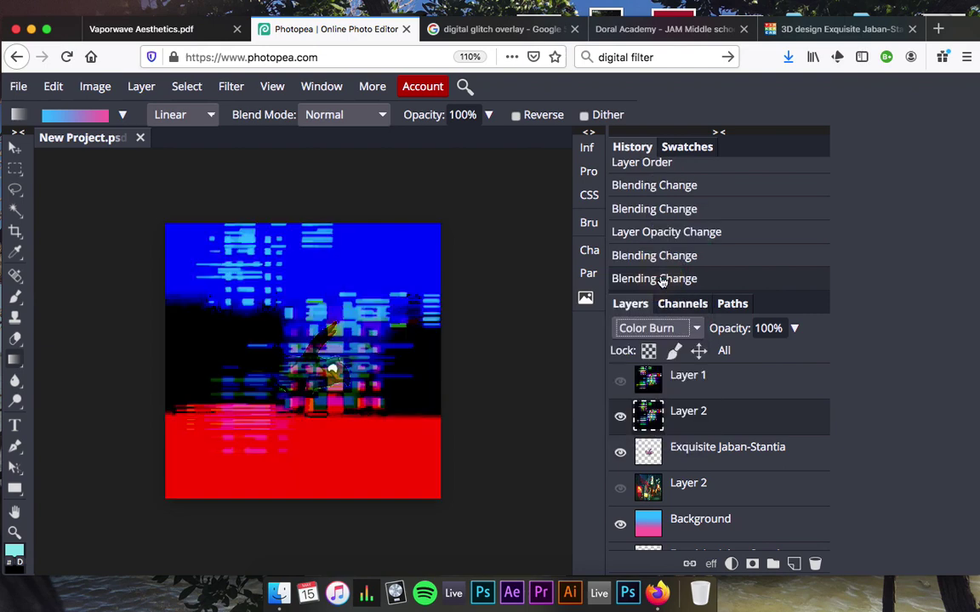
left_click(656, 328)
left_click(651, 300)
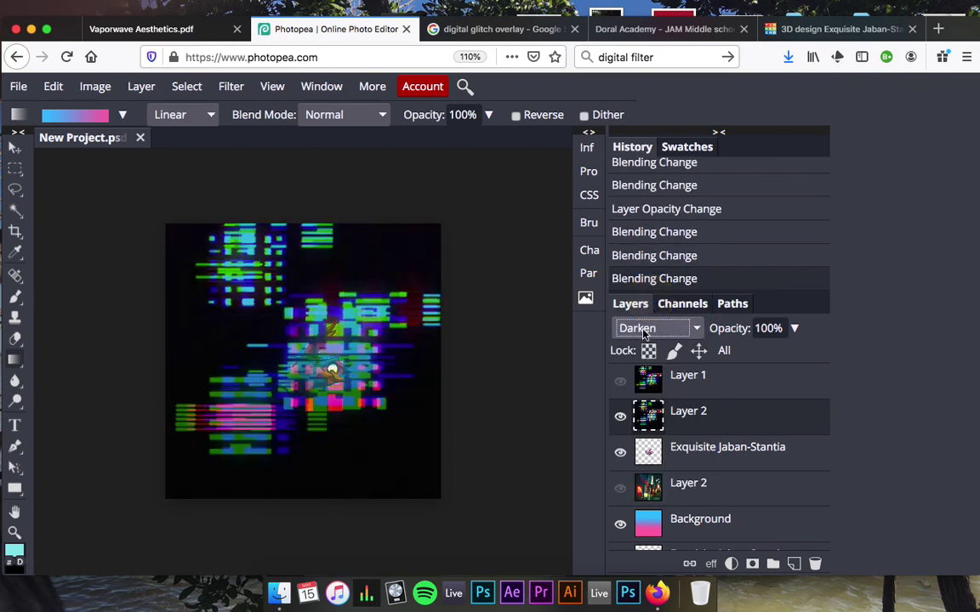
left_click(656, 328)
left_click(656, 372)
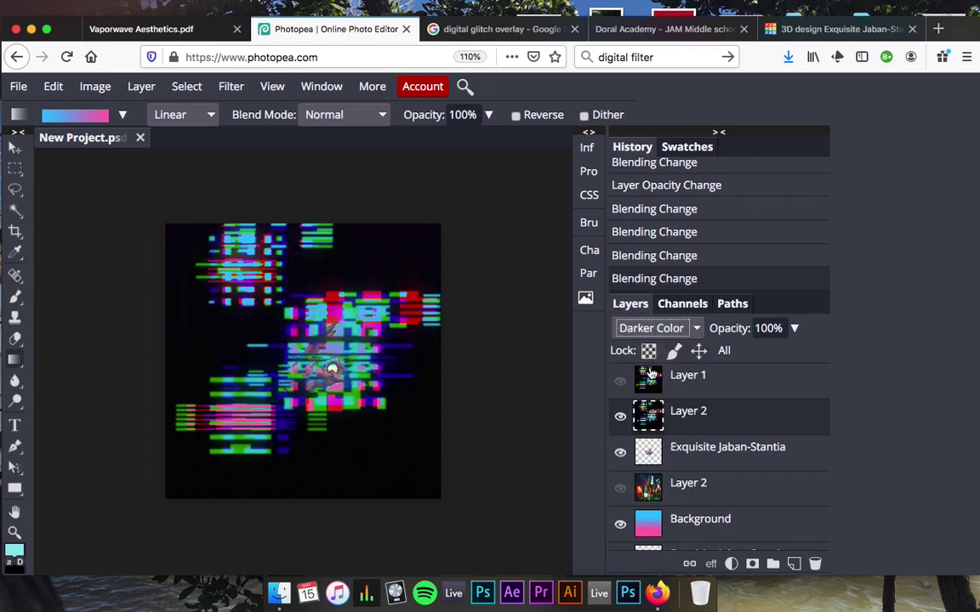
Set the stretched glitch layer's blend mode to Color Dodge at 100% opacity.
left_click(660, 329)
left_click(658, 372)
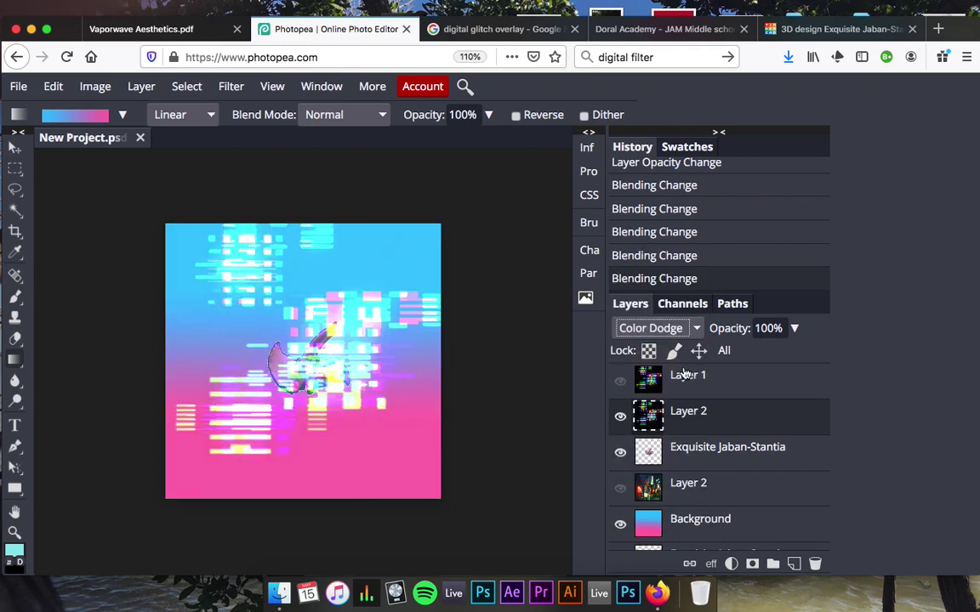
left_click_drag(792, 352, 827, 354)
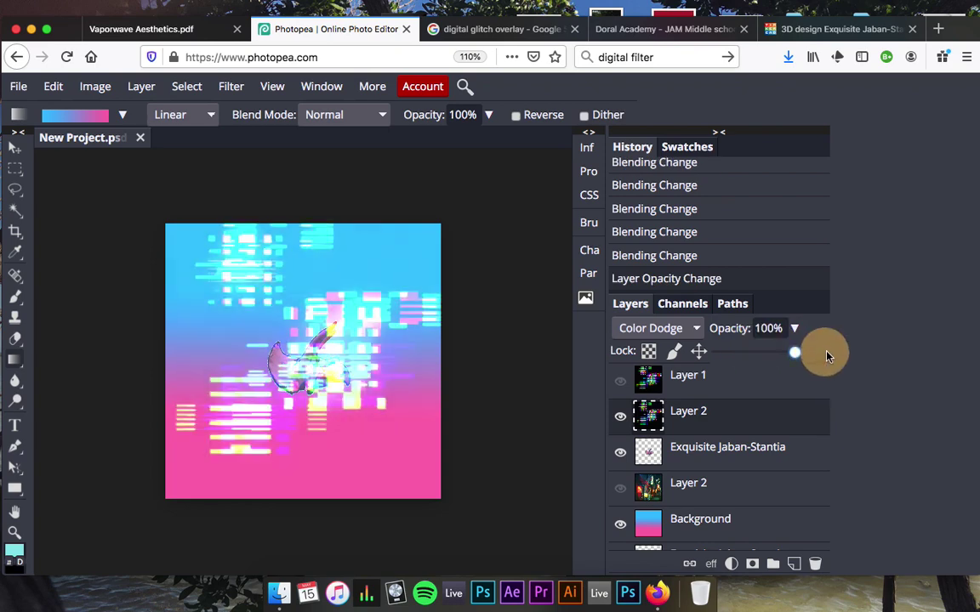
Hide the Color Dodge glitch layer and show Layer 1, the glitch layer with the Overlay blend mode.
left_click(620, 417)
left_click(668, 387)
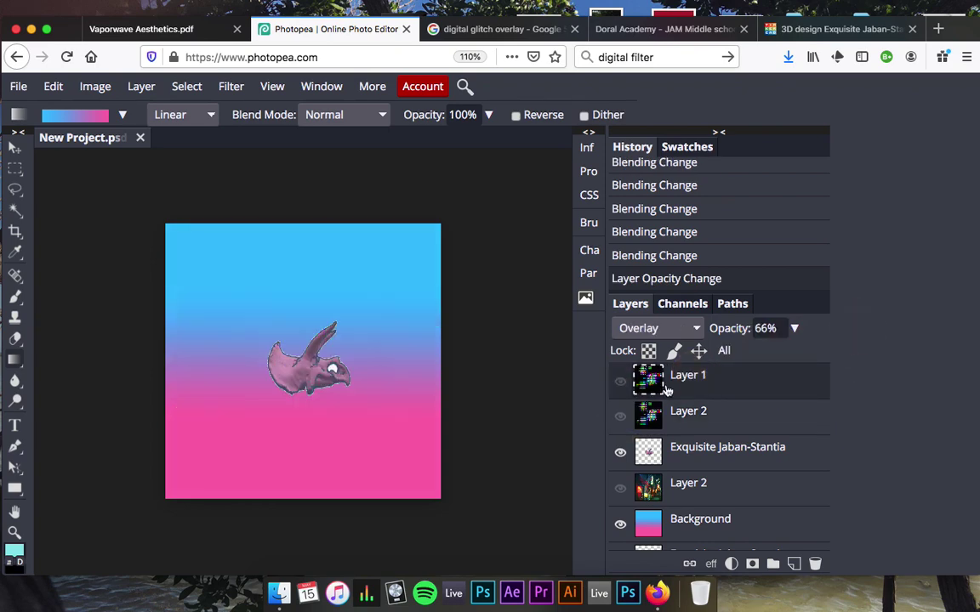
left_click(620, 382)
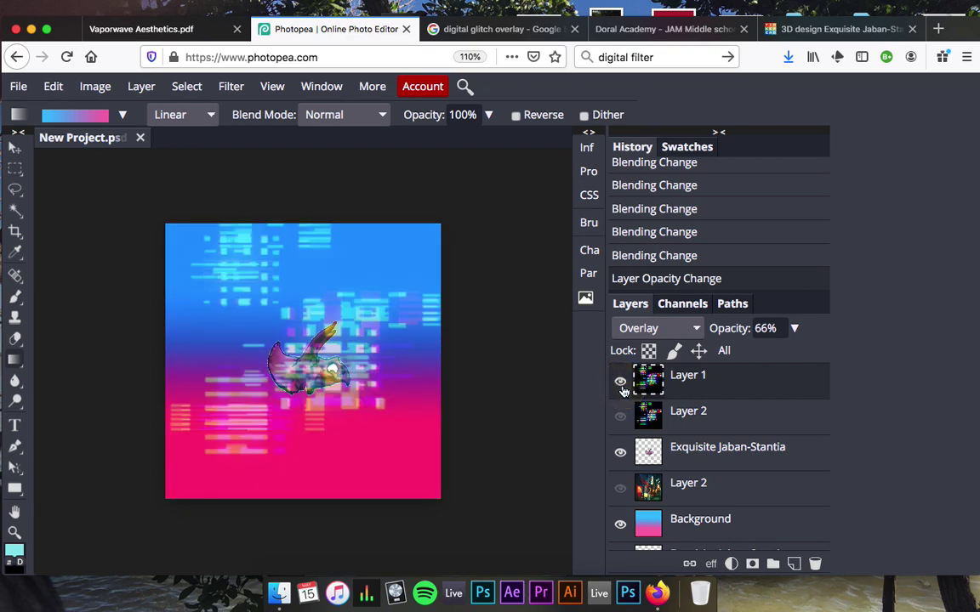
left_click(638, 328)
left_click(667, 327)
Move the hidden Color Dodge glitch layer below the Background layer and select Layer 1.
left_click(706, 409)
mouse_move(705, 416)
left_mouse_down()
mouse_move(696, 510)
mouse_move(713, 581)
mouse_move(705, 485)
left_mouse_up()
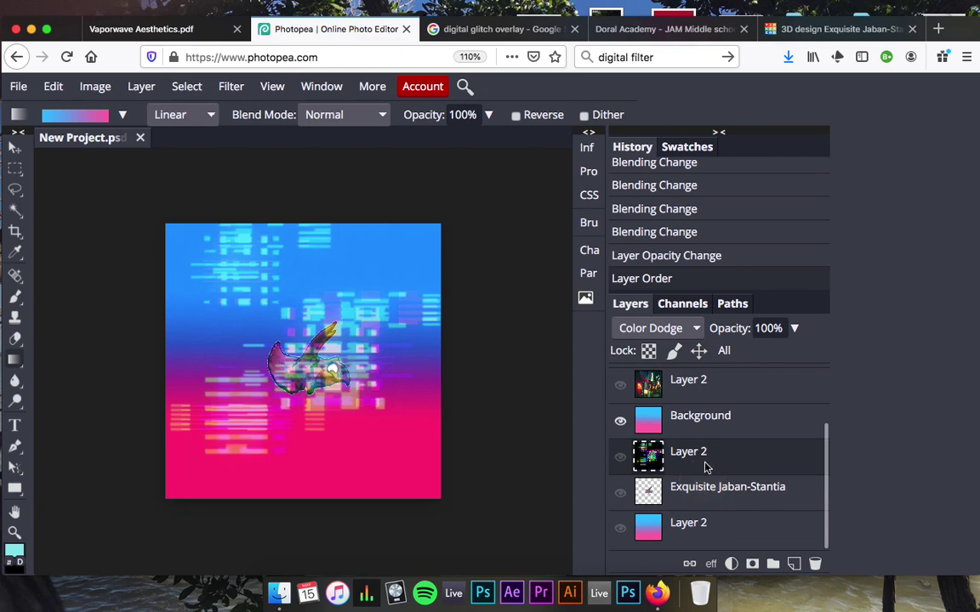
left_click(705, 381)
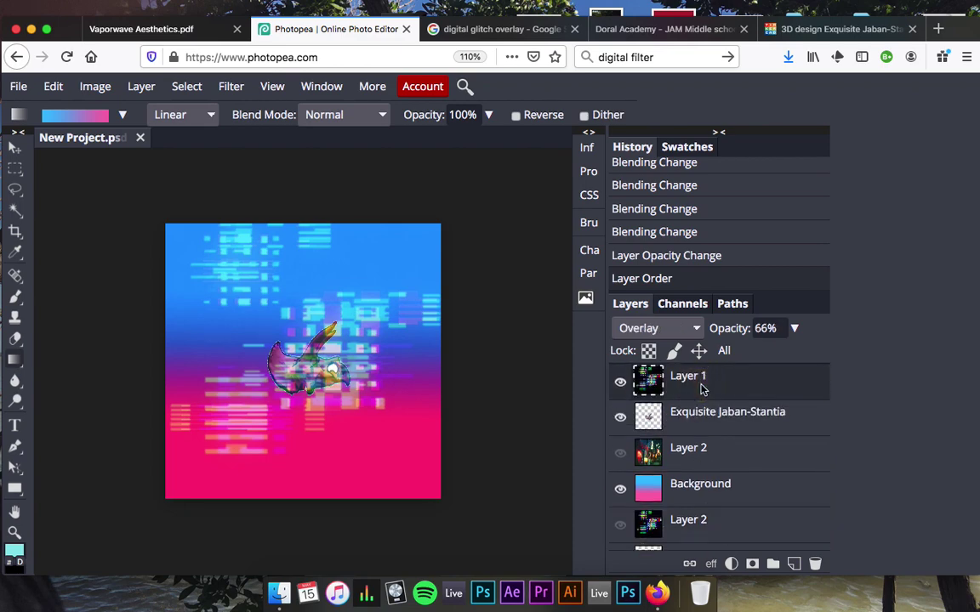
Toggle the Background, Exquisite Jaban-Stantia and Layer 1 layers off and on to check what each contributes to the cover.
left_click(688, 483)
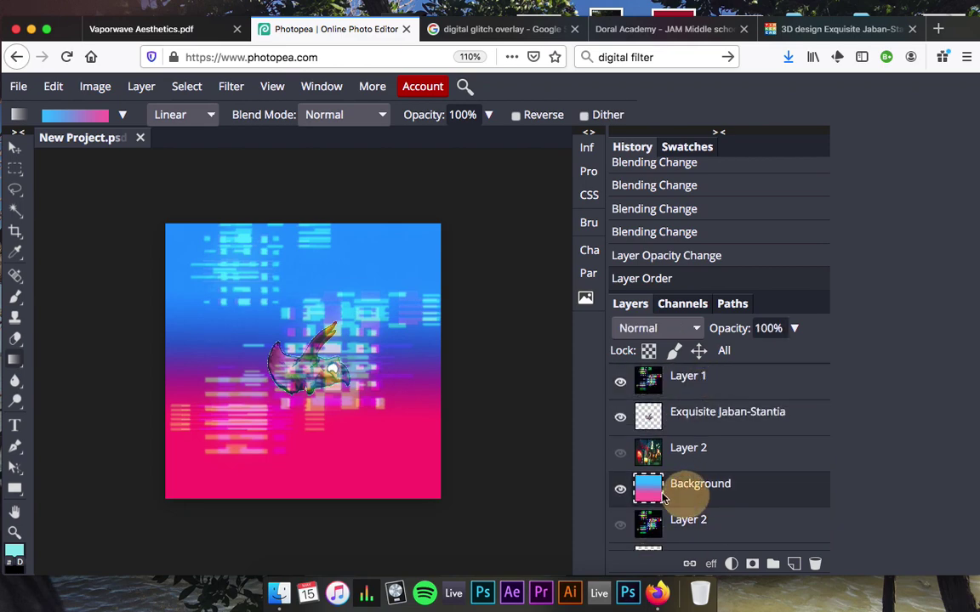
left_click(621, 488)
left_click(620, 488)
left_click(622, 421)
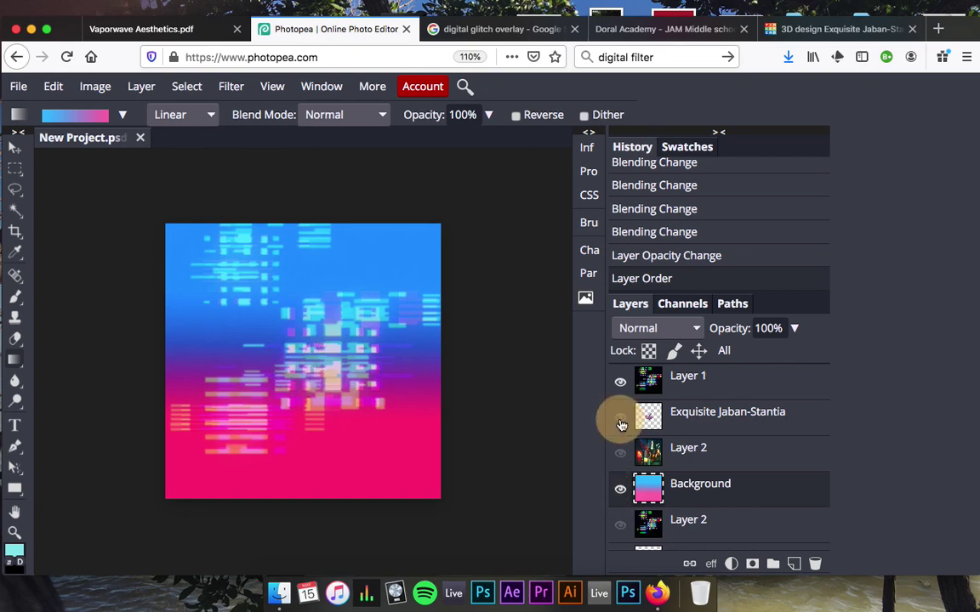
left_click(622, 420)
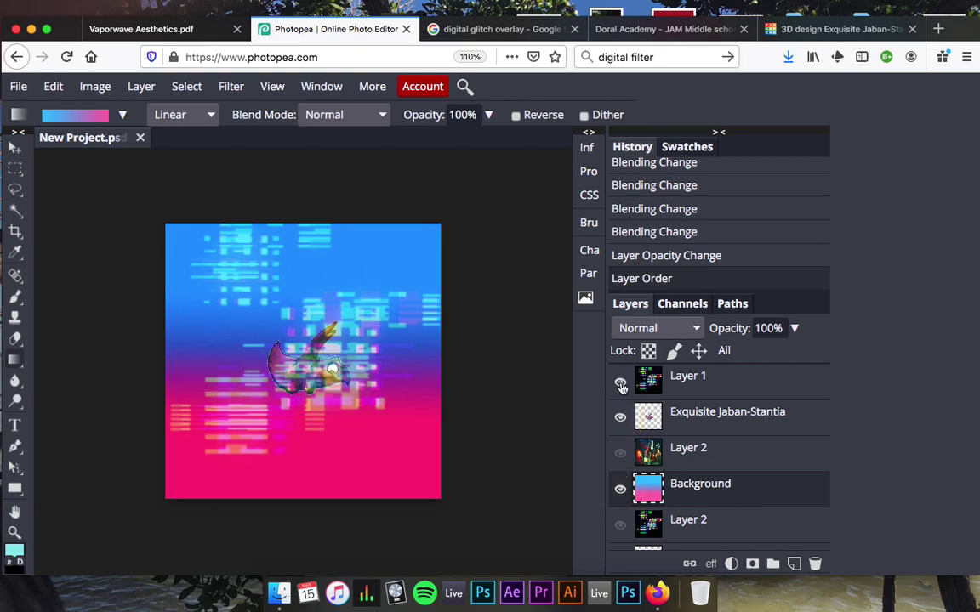
left_click(621, 385)
left_click(621, 386)
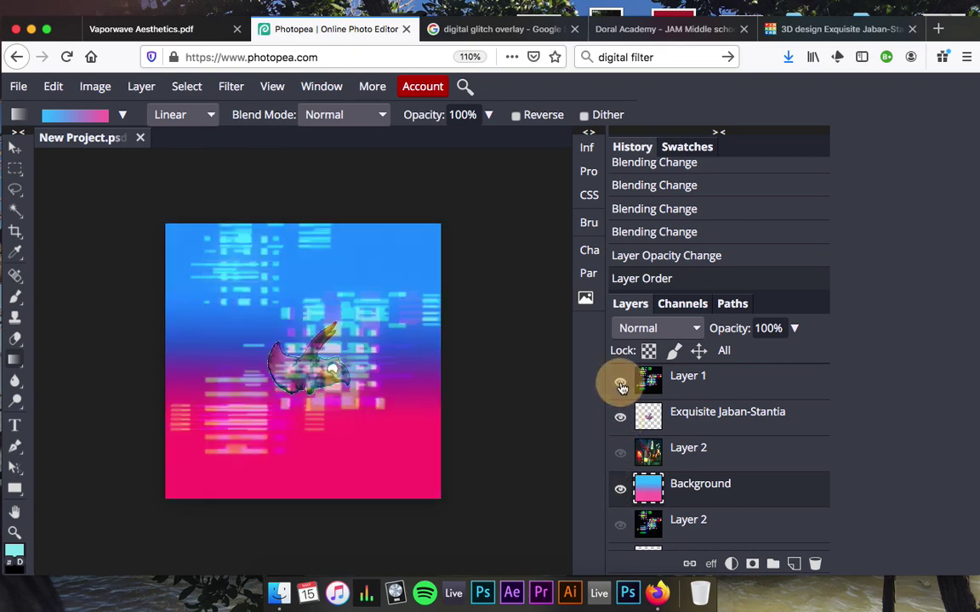
Switch to the Vaporwave Aesthetics PDF and review the three-characteristic requirement, the colour and glitch items, and the Japanese culture item.
left_click(140, 28)
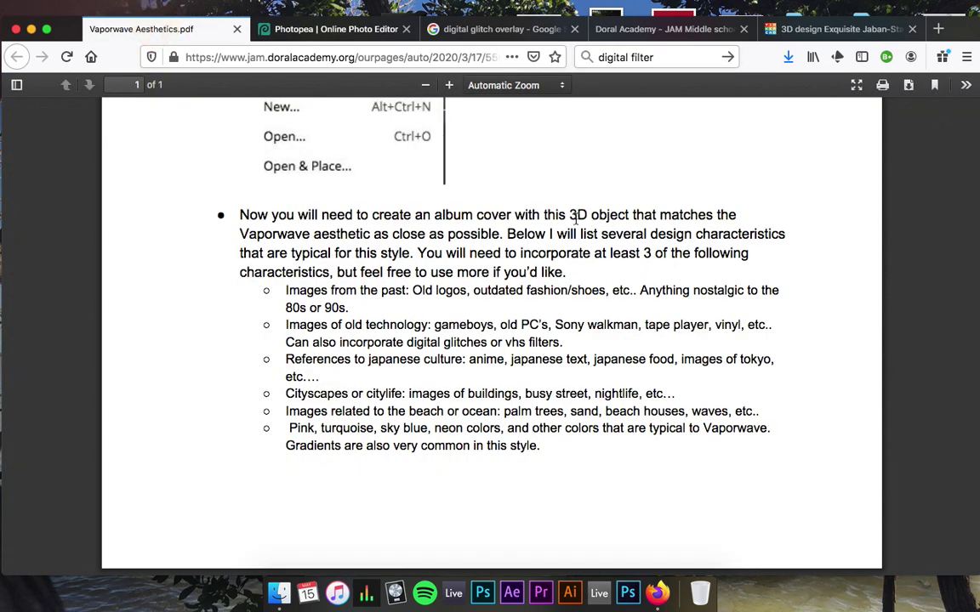
left_click(577, 217)
left_click_drag(518, 253, 658, 256)
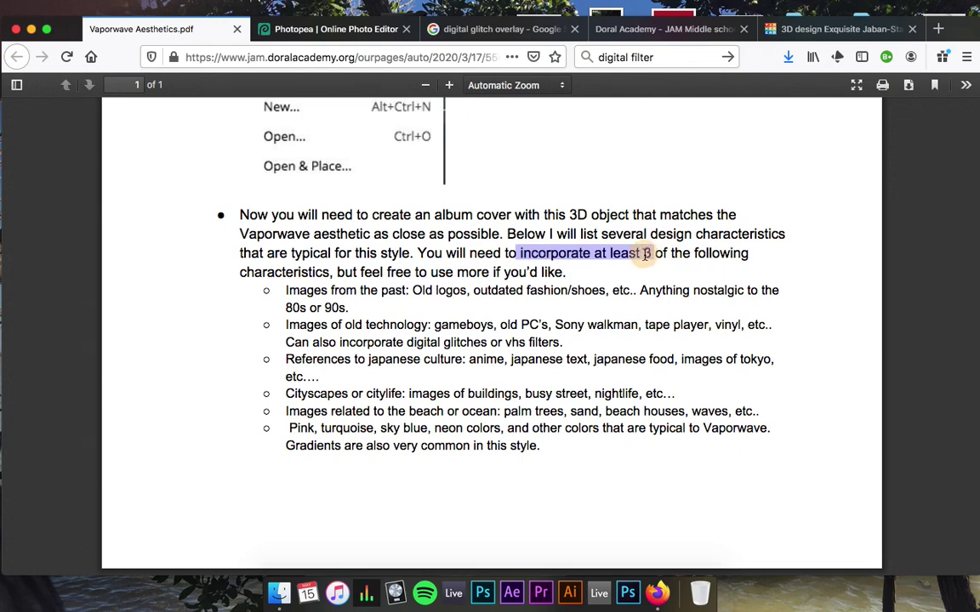
left_click(647, 255)
left_click_drag(288, 432, 430, 456)
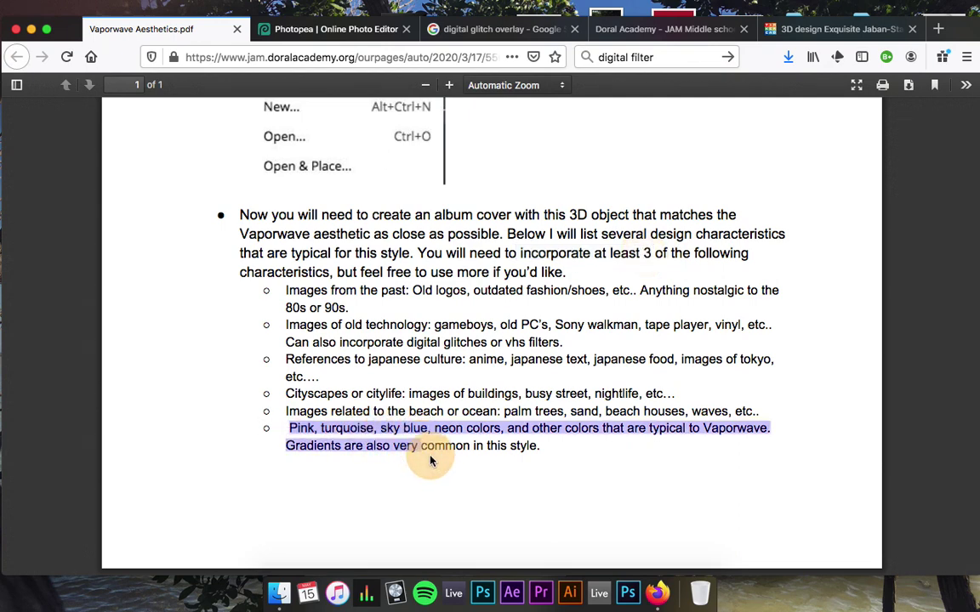
left_click(430, 457)
left_click_drag(286, 324, 538, 342)
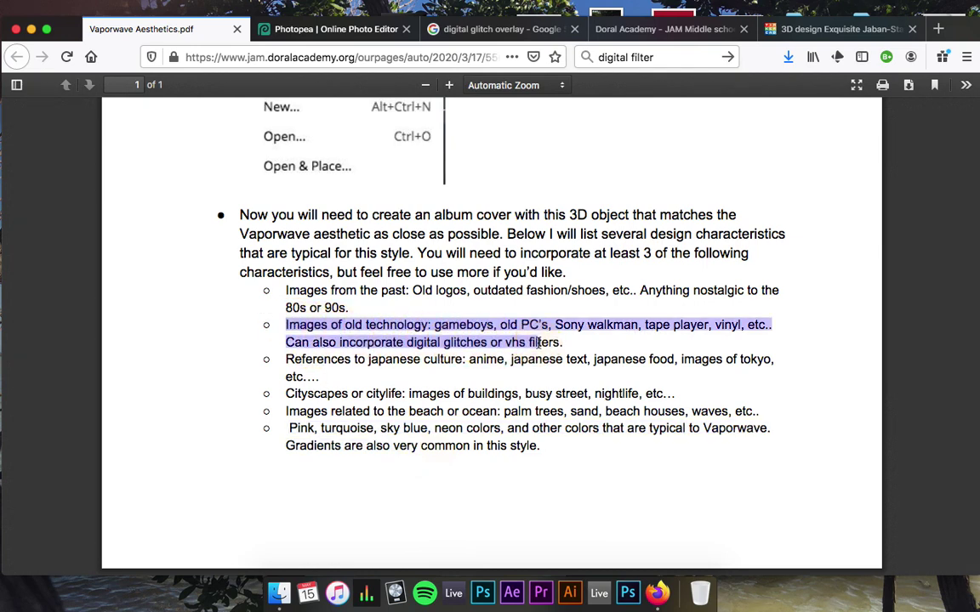
left_click(539, 342)
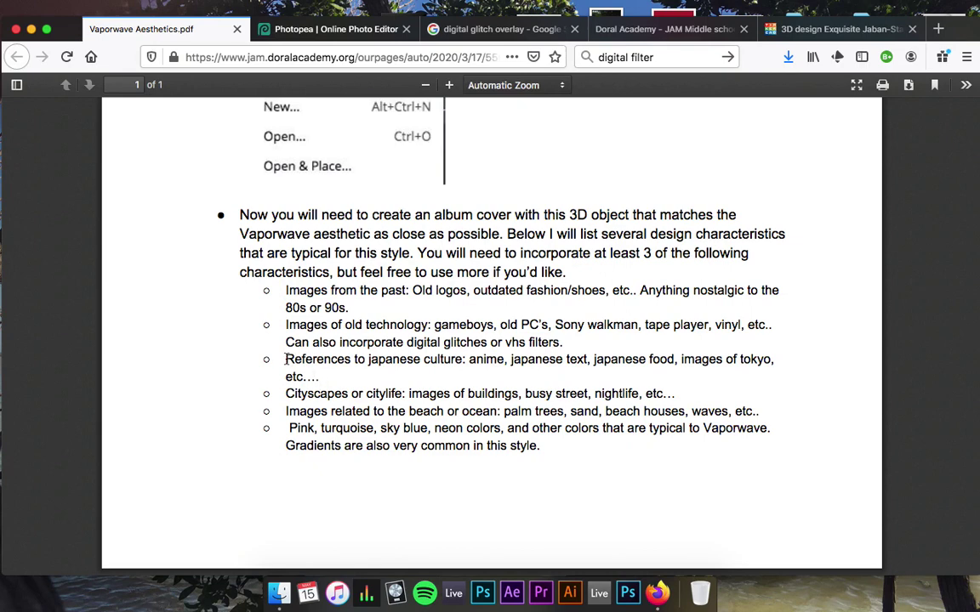
left_click_drag(286, 360, 465, 360)
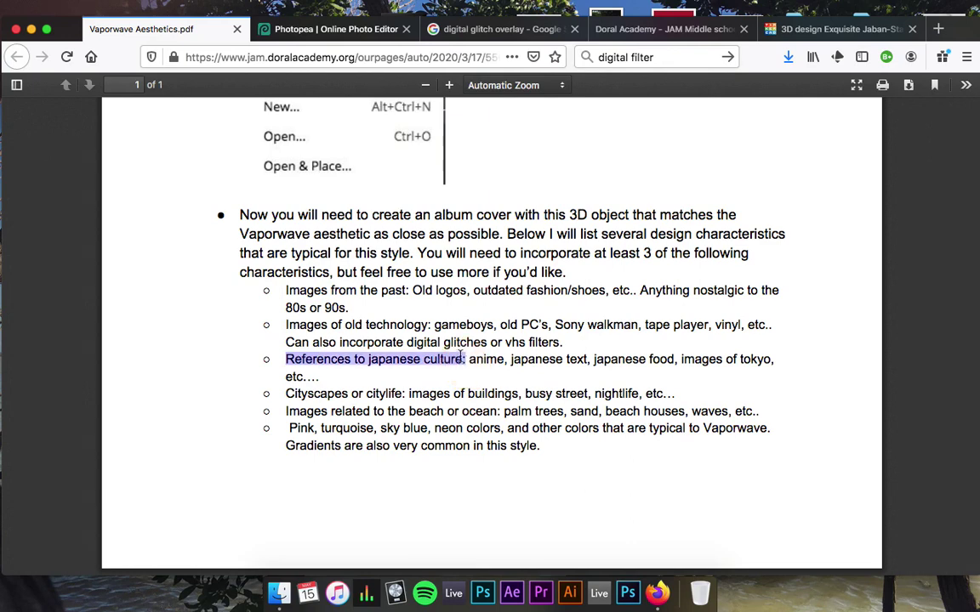
Switch to the Google Images results for digital glitch overlay.
left_click(483, 26)
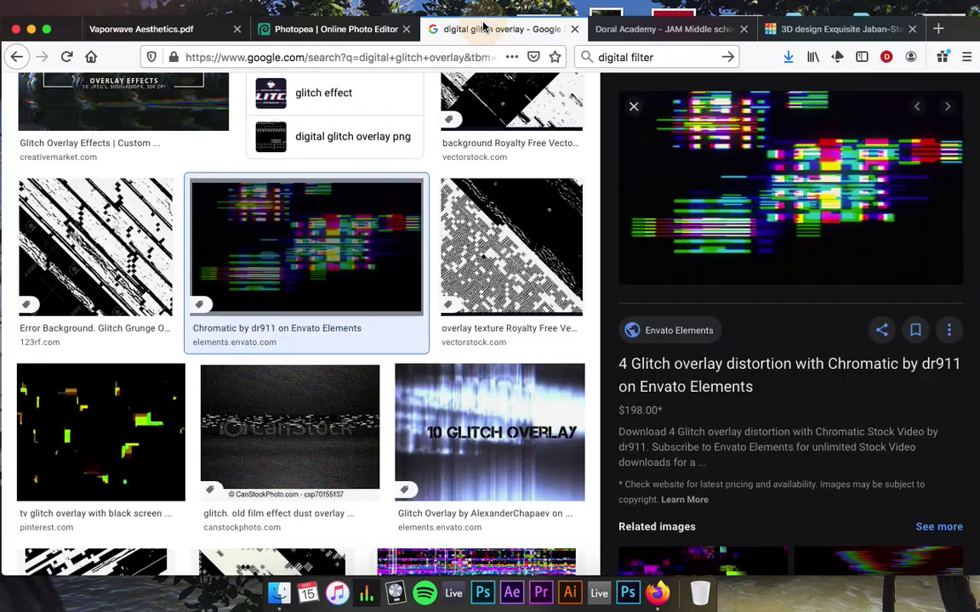
left_click(17, 58)
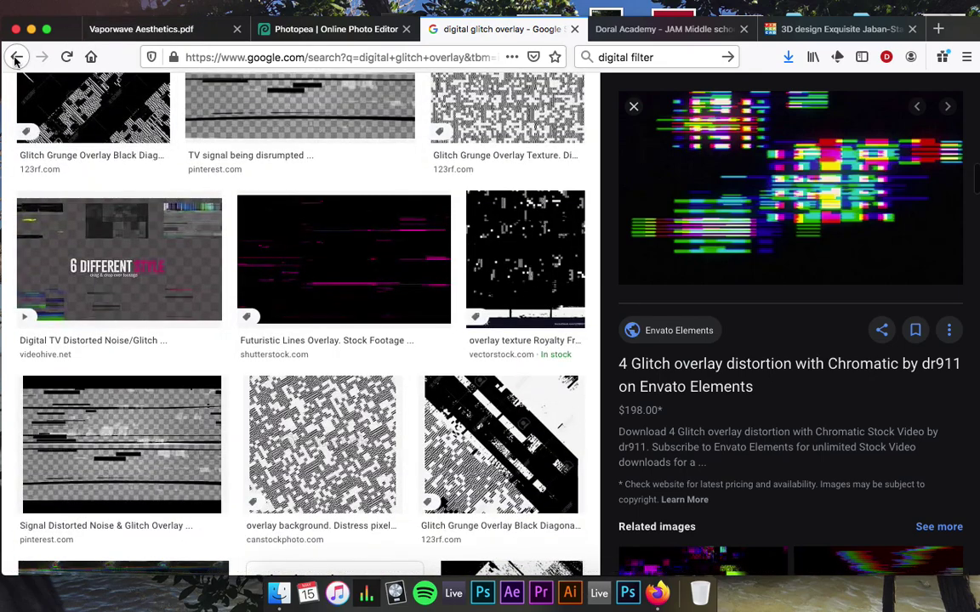
left_click(17, 58)
left_click(16, 58)
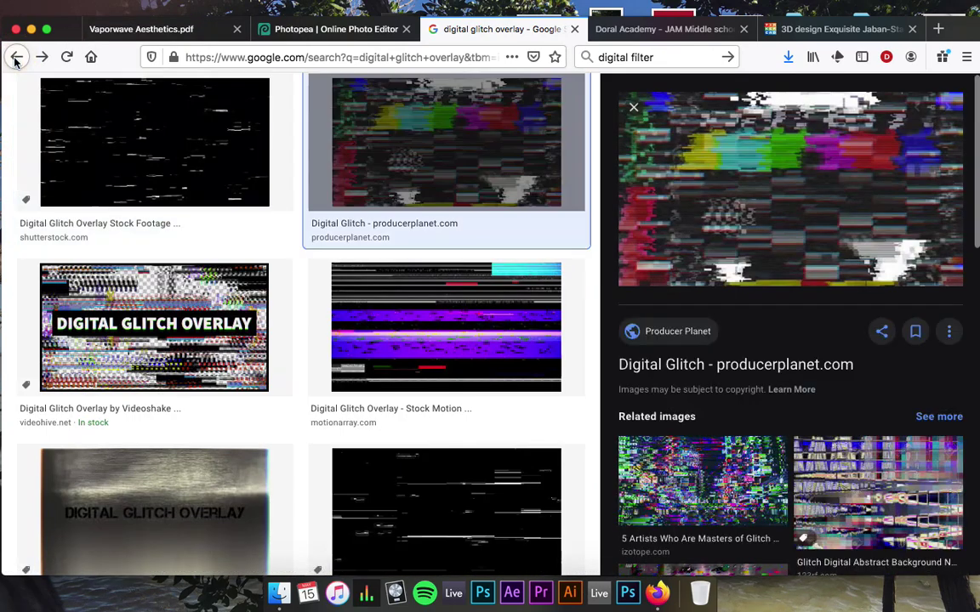
left_click(42, 58)
left_click(41, 58)
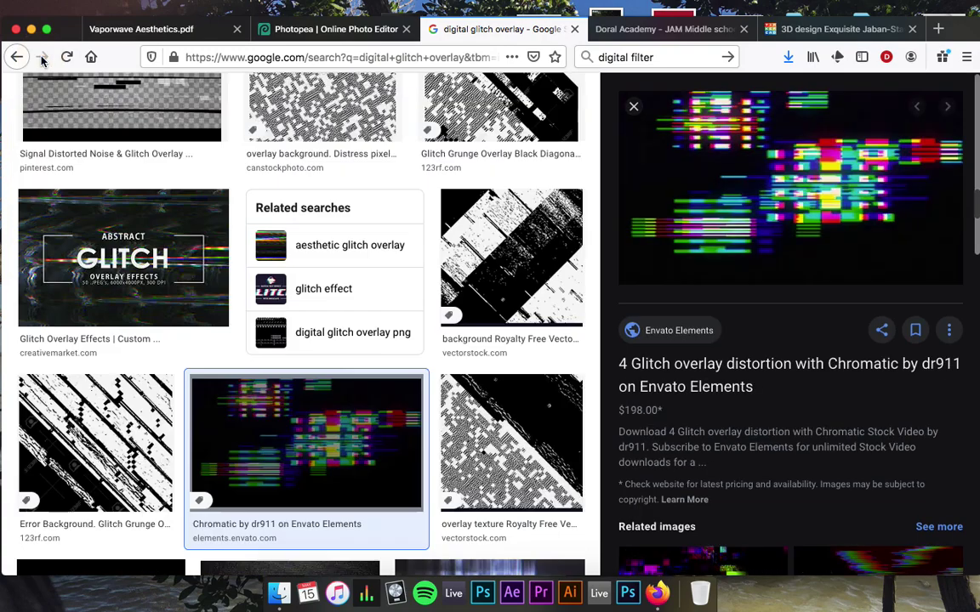
Replace the image search query with "tokyo night street" and run the search.
scroll(187, 234, "up", 3)
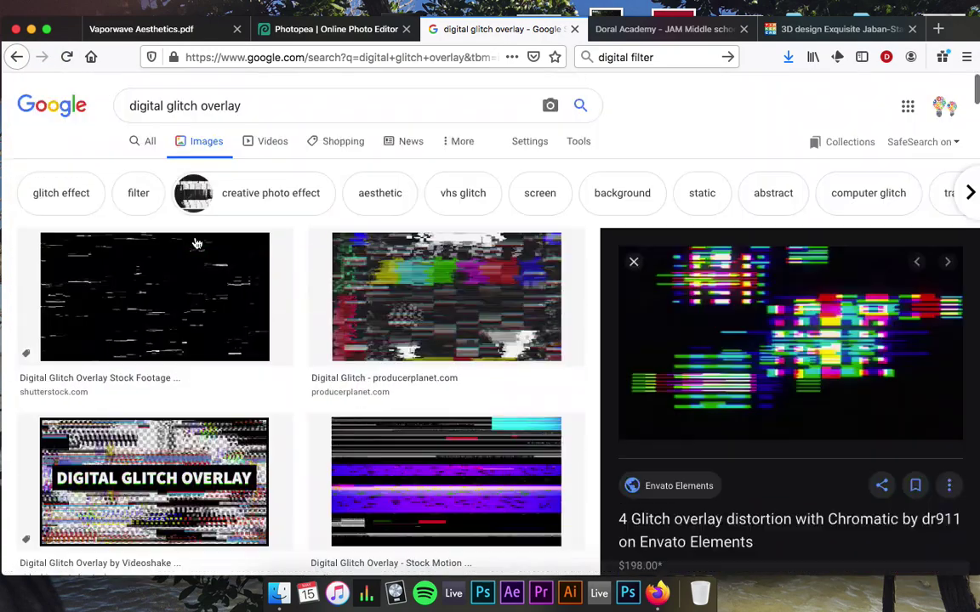
triple_click(275, 97)
type("to")
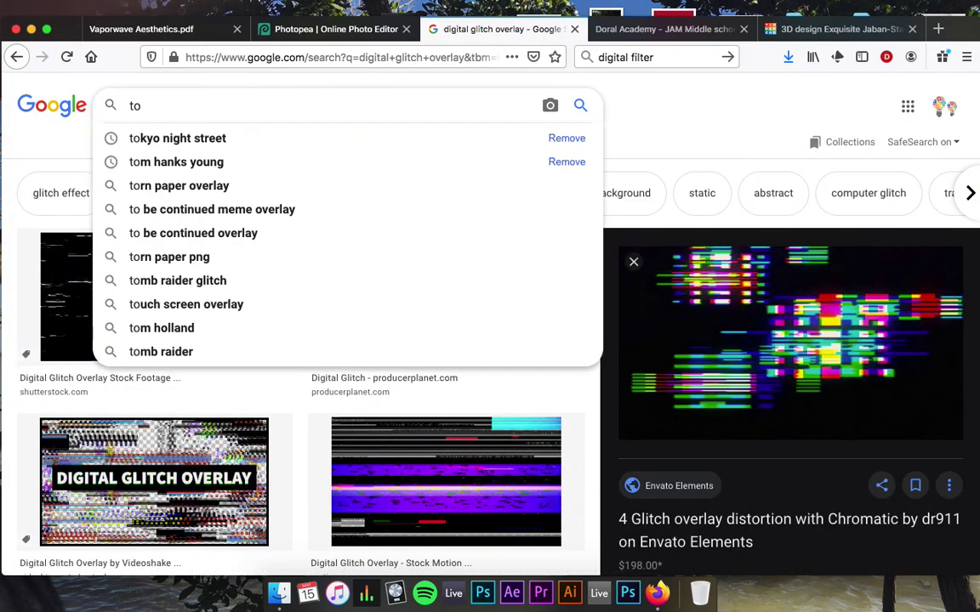
key("Down")
key("Return")
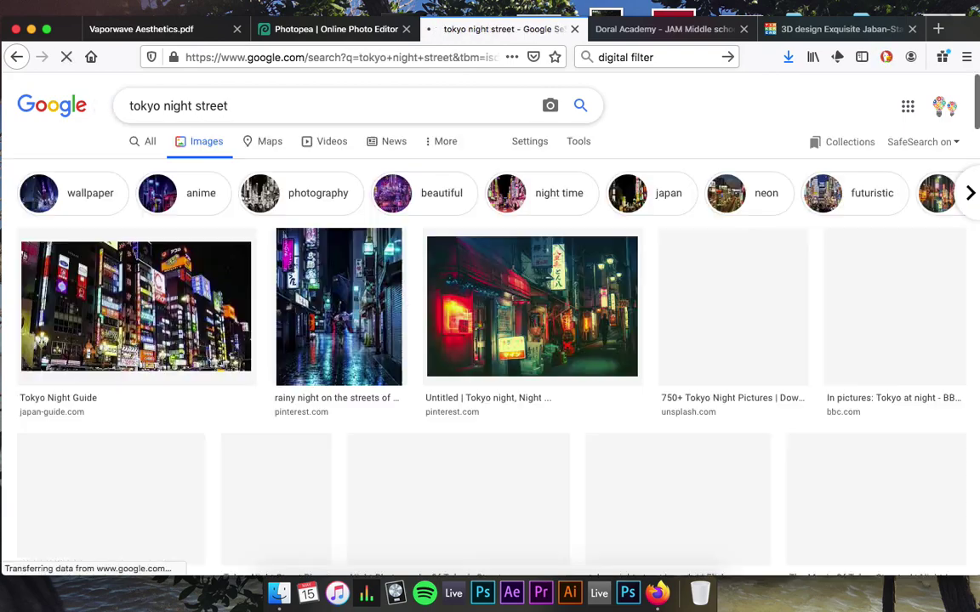
Look through the Tokyo night street image results for a photo that suits the vaporwave cover.
scroll(470, 361, "down", 10)
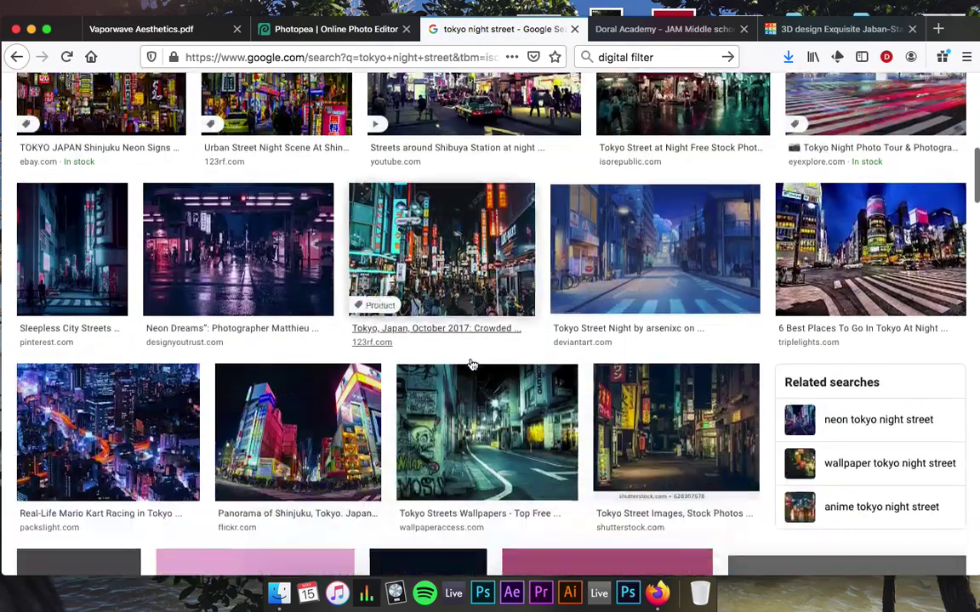
scroll(473, 365, "down", 2)
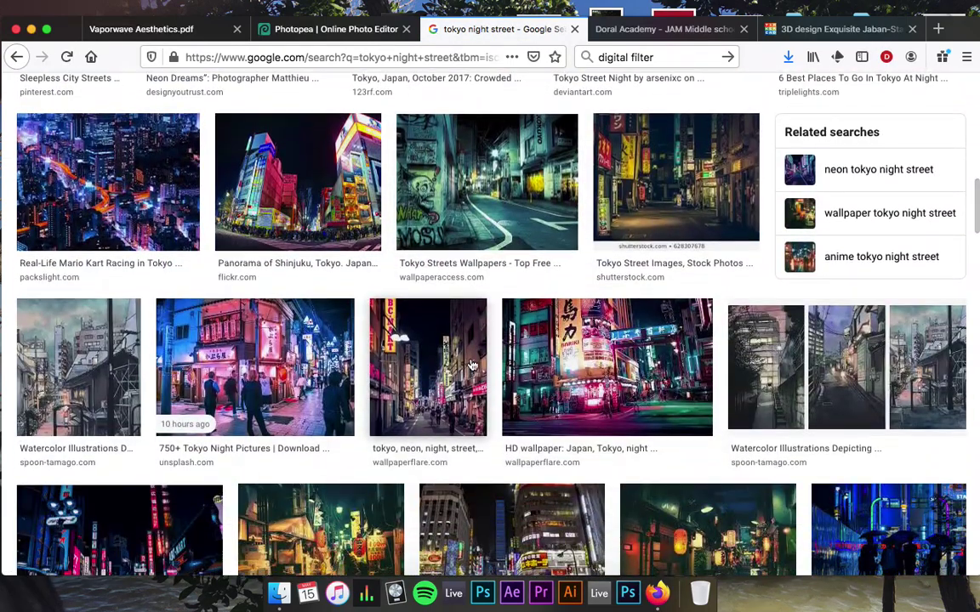
scroll(471, 364, "down", 2)
scroll(471, 365, "down", 3)
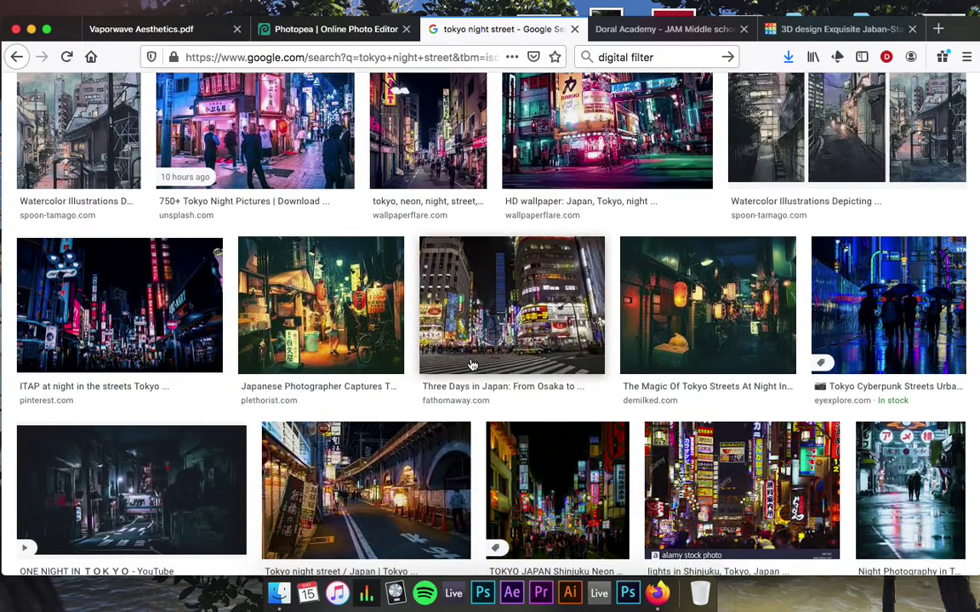
scroll(472, 365, "down", 2)
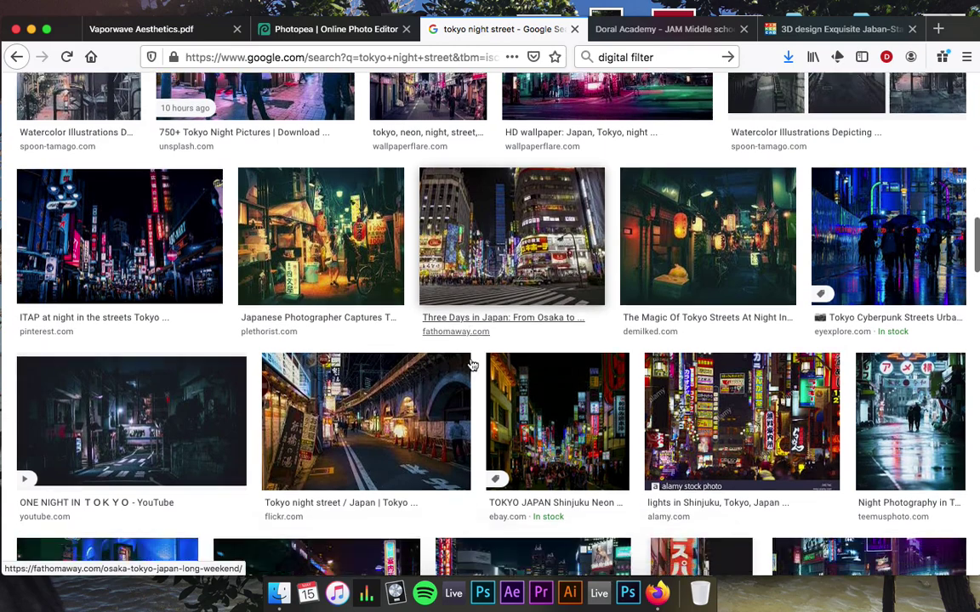
scroll(470, 364, "down", 1)
scroll(470, 364, "up", 15)
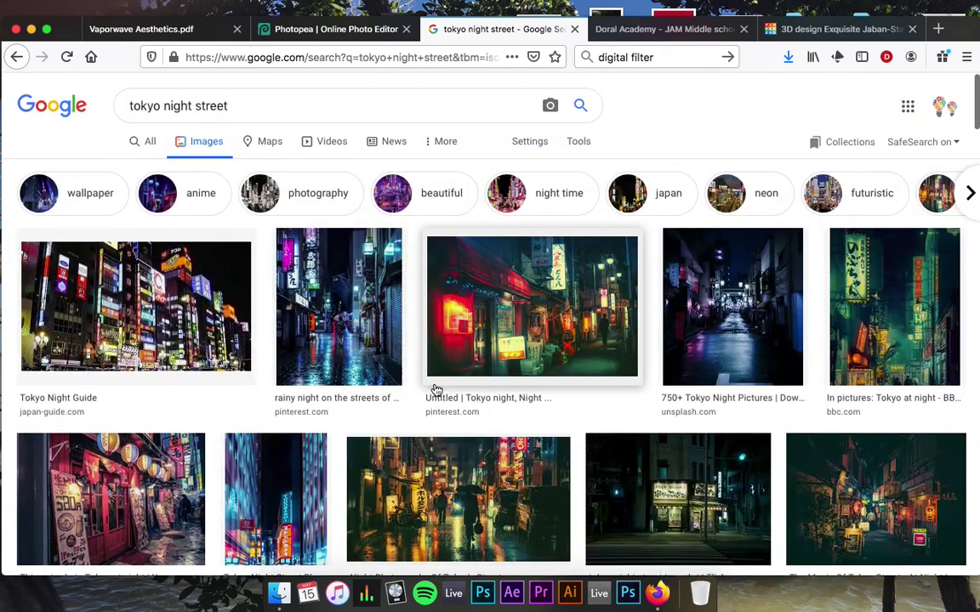
Open the preview of the red-lit Tokyo alley photo with Japanese signs from Pinterest and copy the image.
left_click(507, 327)
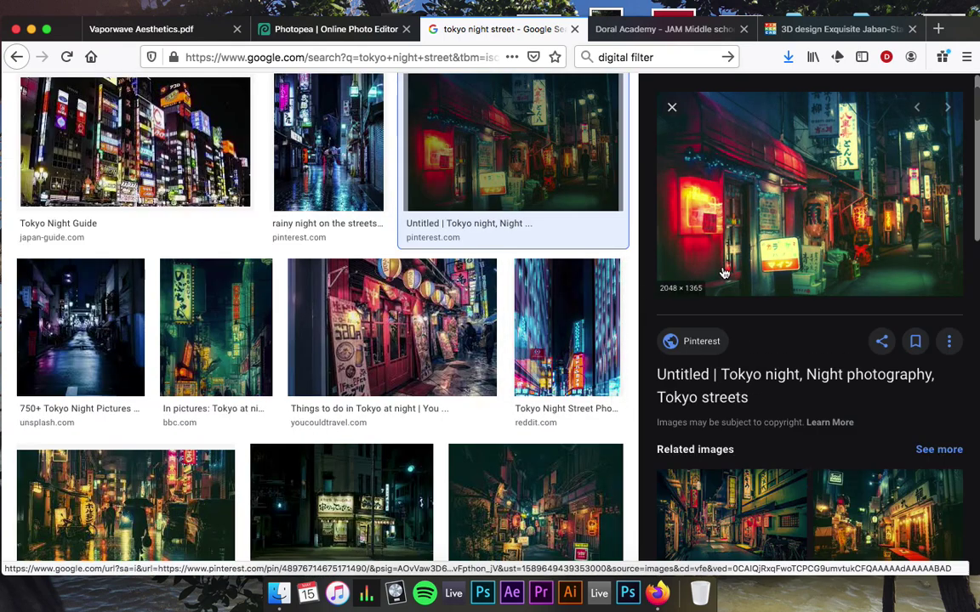
right_click(736, 201)
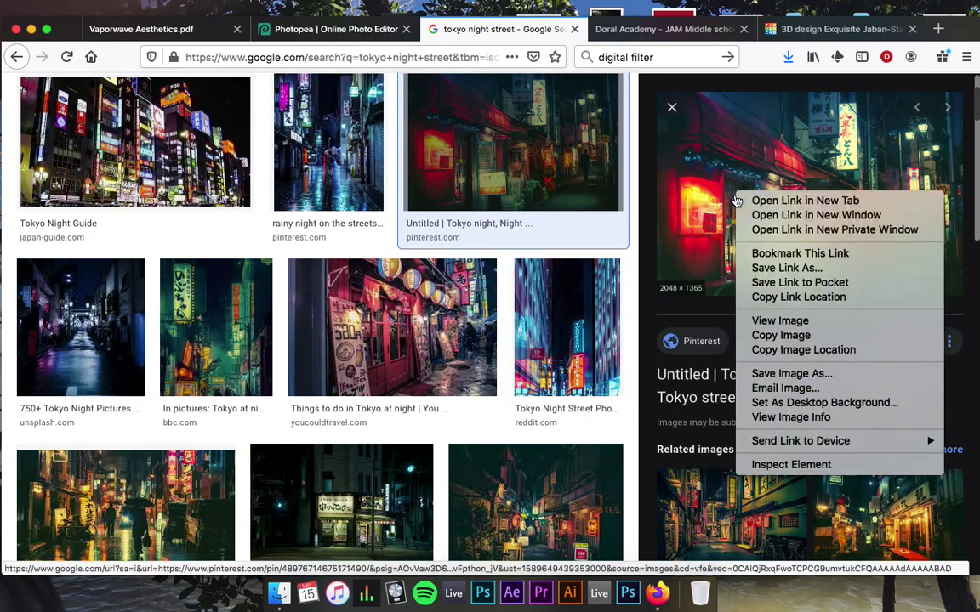
left_click(781, 335)
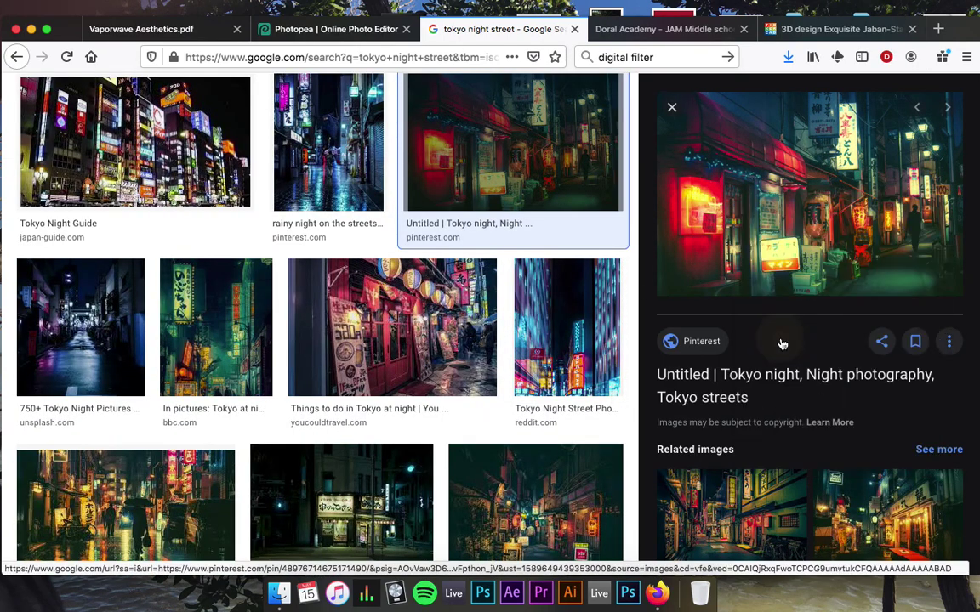
right_click(770, 245)
left_click(695, 378)
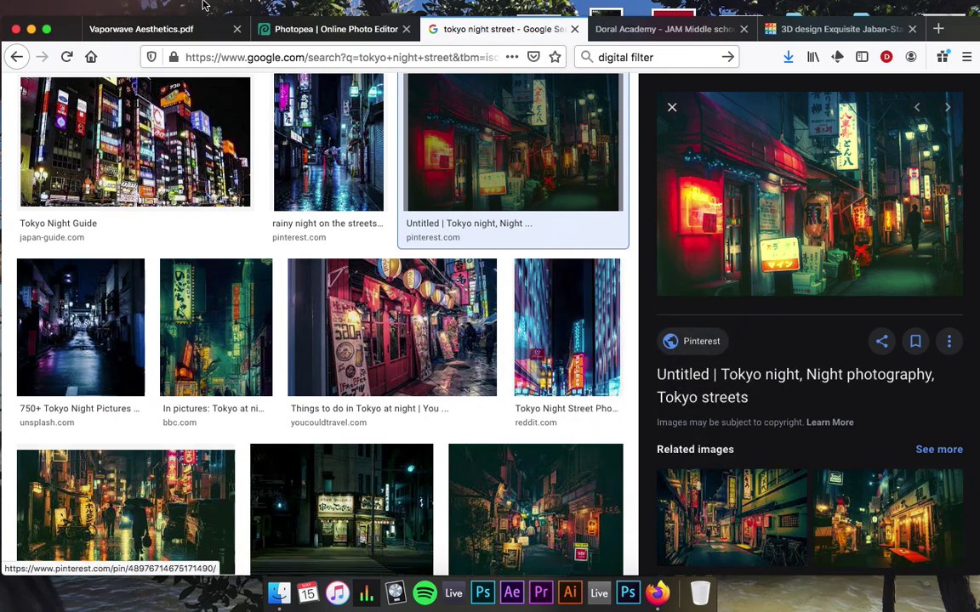
Switch to Photopea, paste the Tokyo street photo and move its layer above the hidden Layer 2, directly below Exquisite Jaban-Stantia.
left_click(298, 32)
key("super+v")
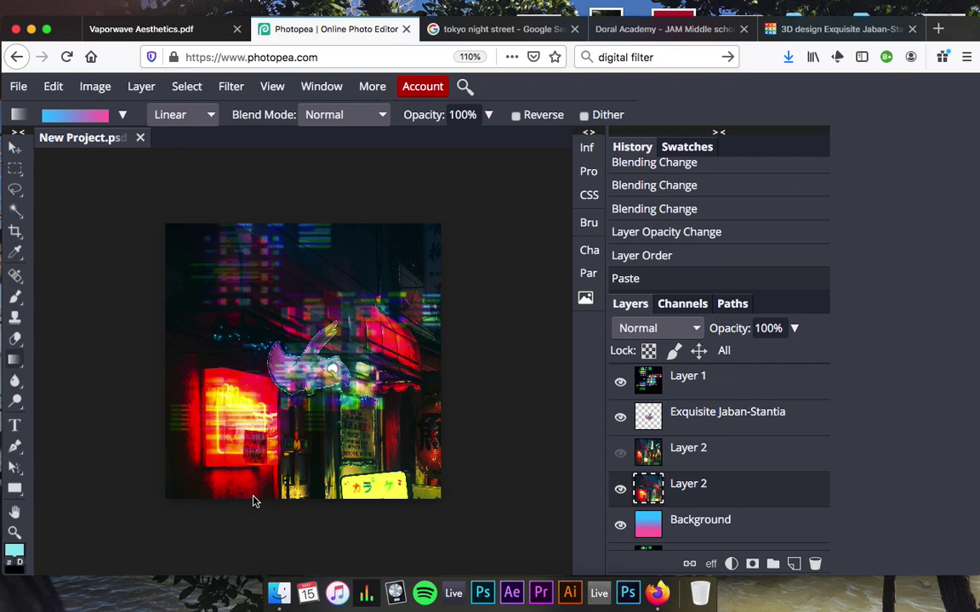
left_click_drag(721, 493, 715, 443)
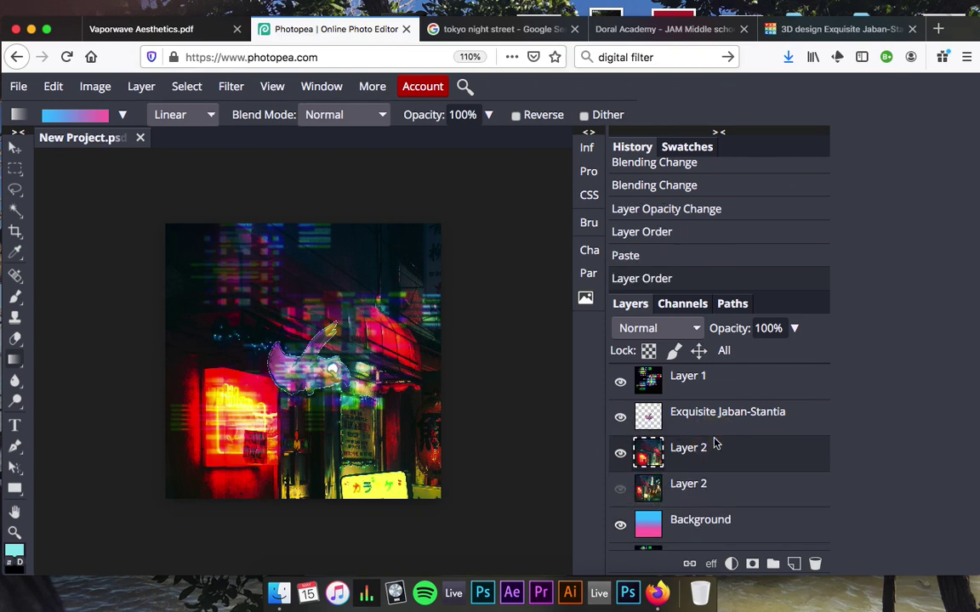
Free-transform the pasted street photo to 52.73% width and 79.12% height so it fits the square canvas exactly.
key("super+t")
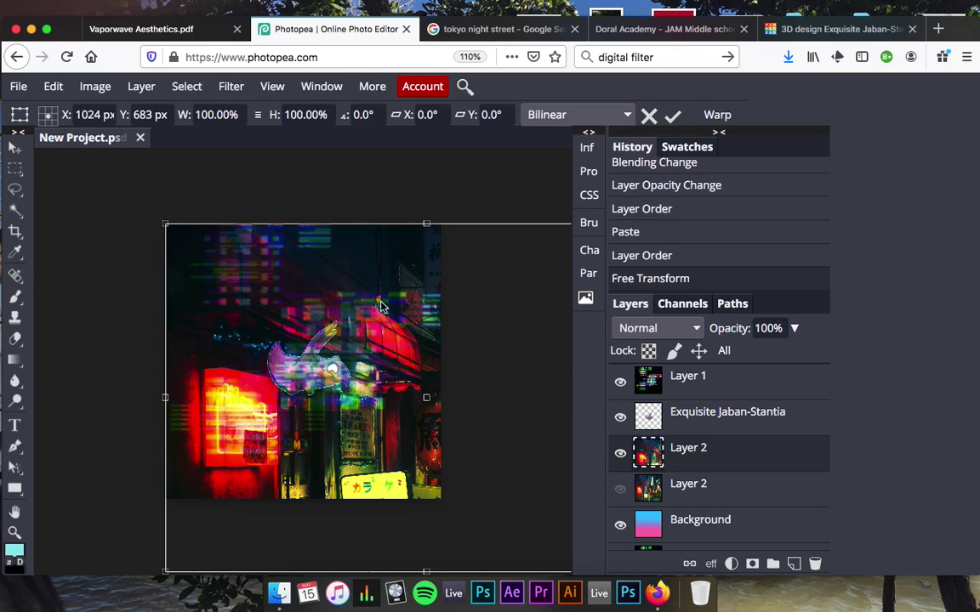
key("super+minus")
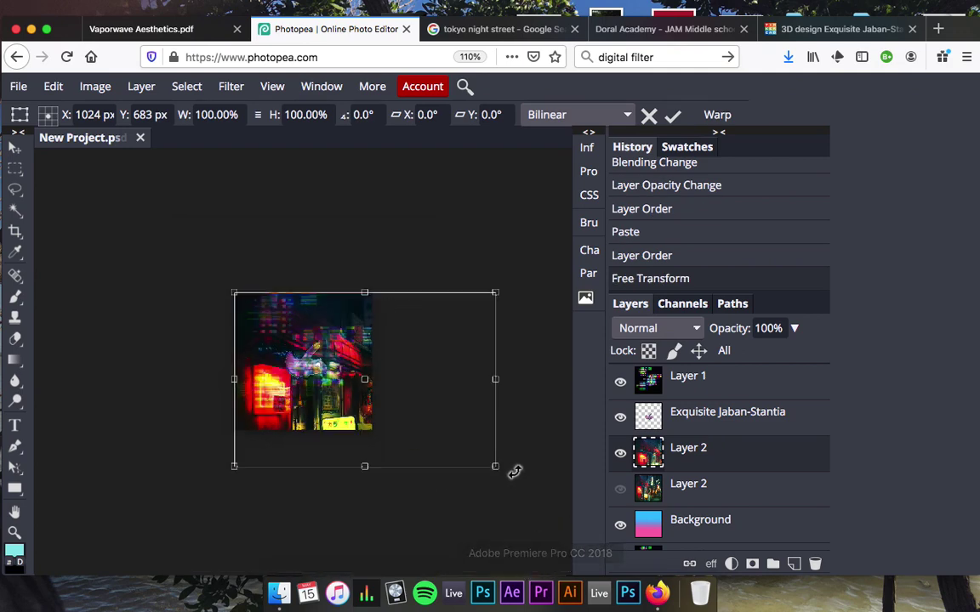
left_click_drag(495, 466, 372, 430)
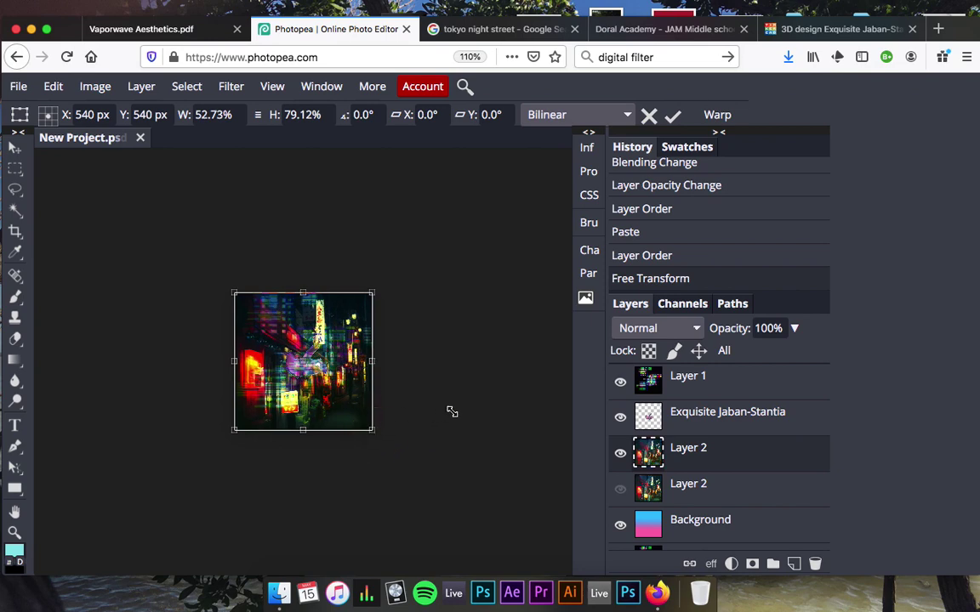
key("Return")
key("ctrl+0")
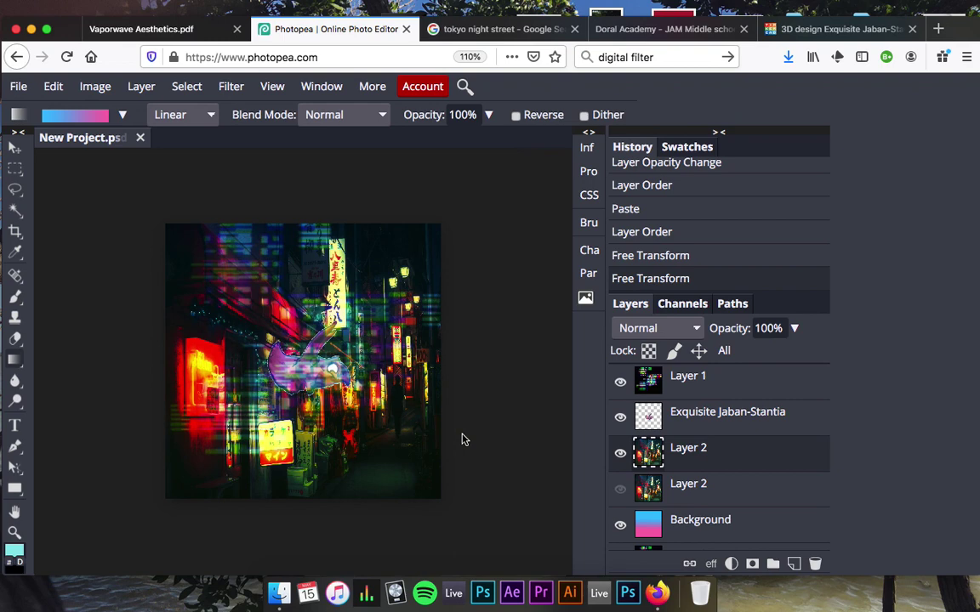
Try the Hard Light and Hue blend modes on the visible Tokyo street layer.
left_click(683, 333)
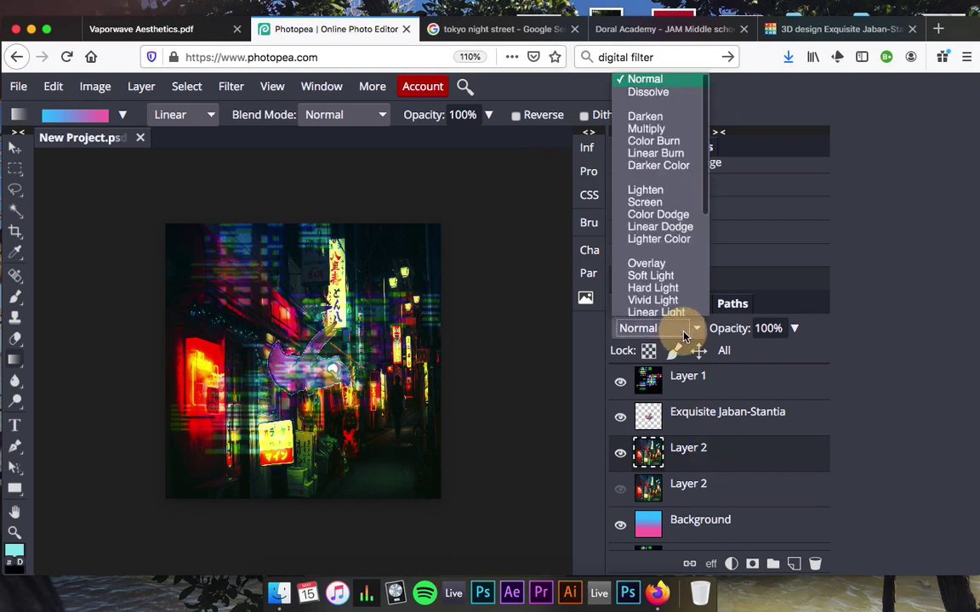
left_click(652, 287)
left_click(653, 330)
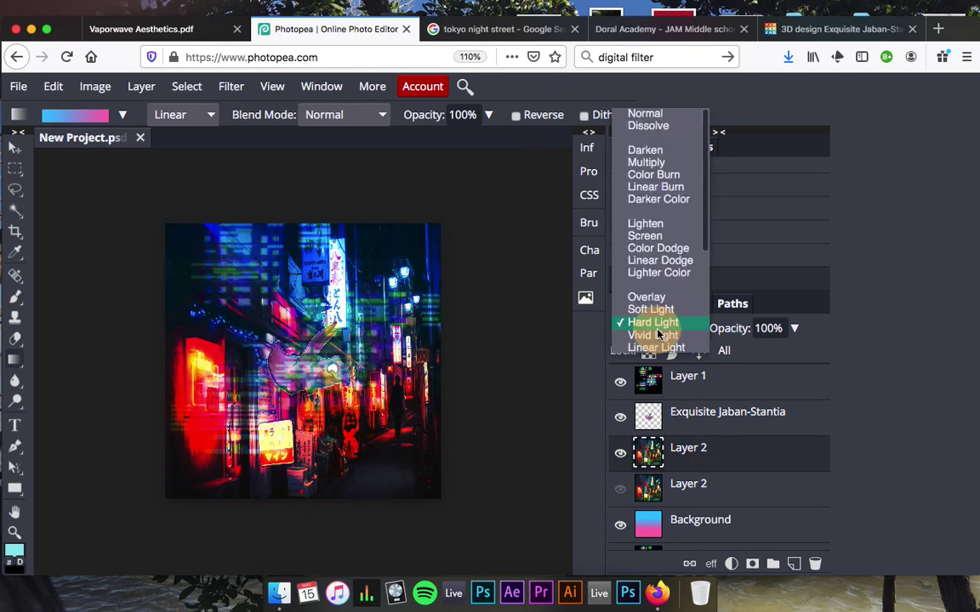
scroll(657, 335, "down", 5)
left_click(646, 312)
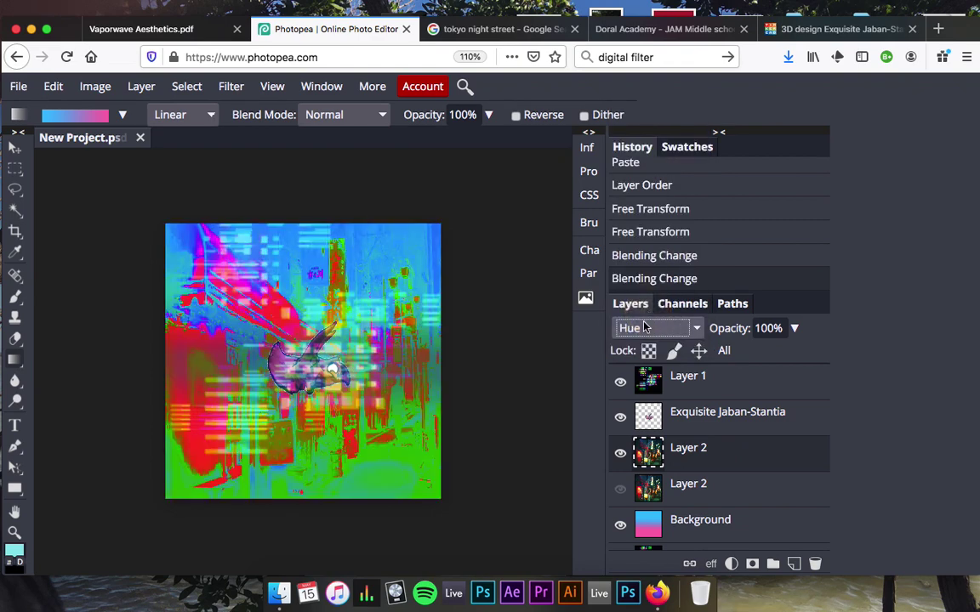
Try the Saturation, Color and Hue blend modes on the Tokyo street layer, with its opacity at 99%.
left_click(648, 327)
scroll(651, 307, "down", 2)
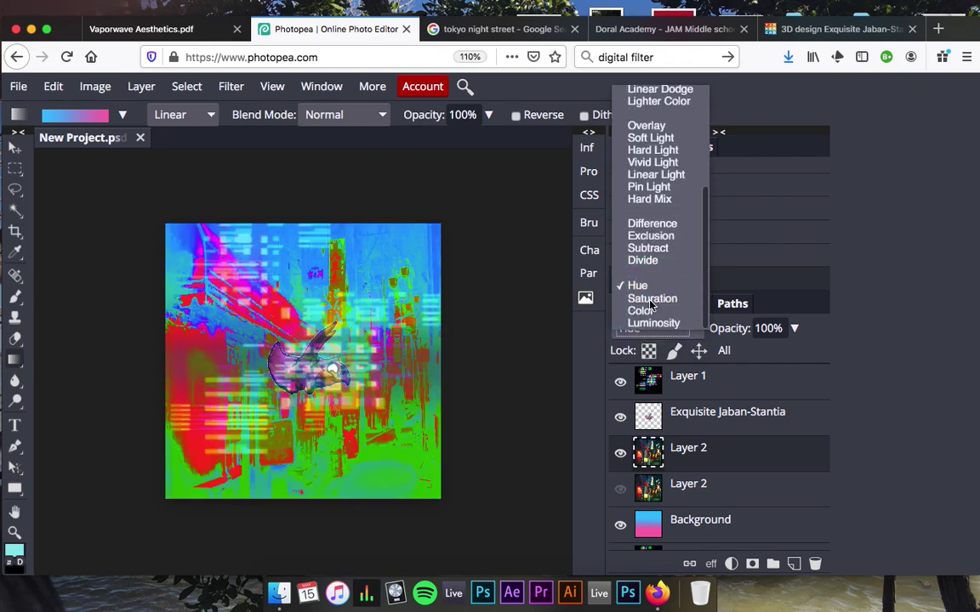
left_click(652, 299)
left_click(644, 329)
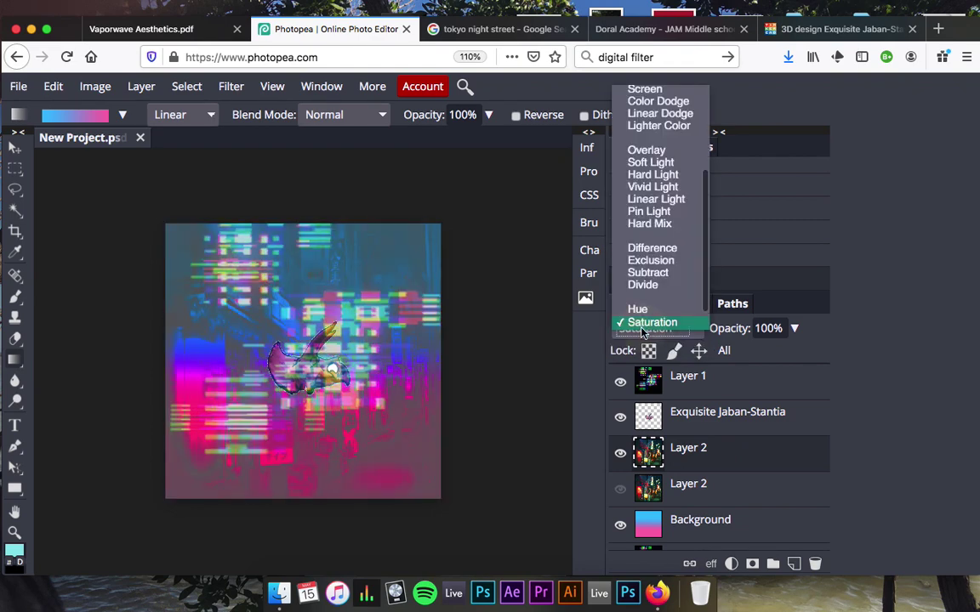
scroll(650, 299, "down", 1)
left_click(644, 312)
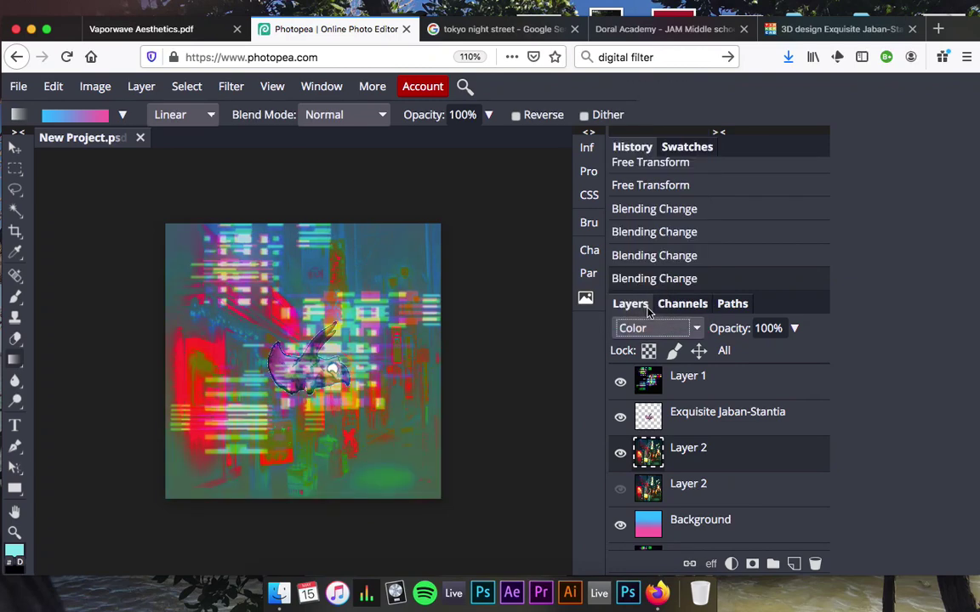
left_click(646, 327)
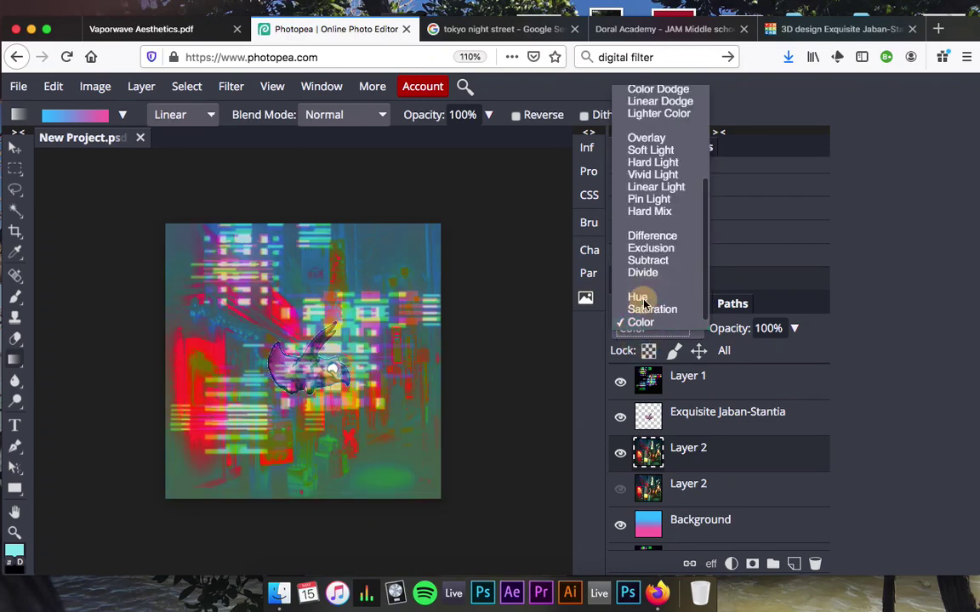
left_click(639, 298)
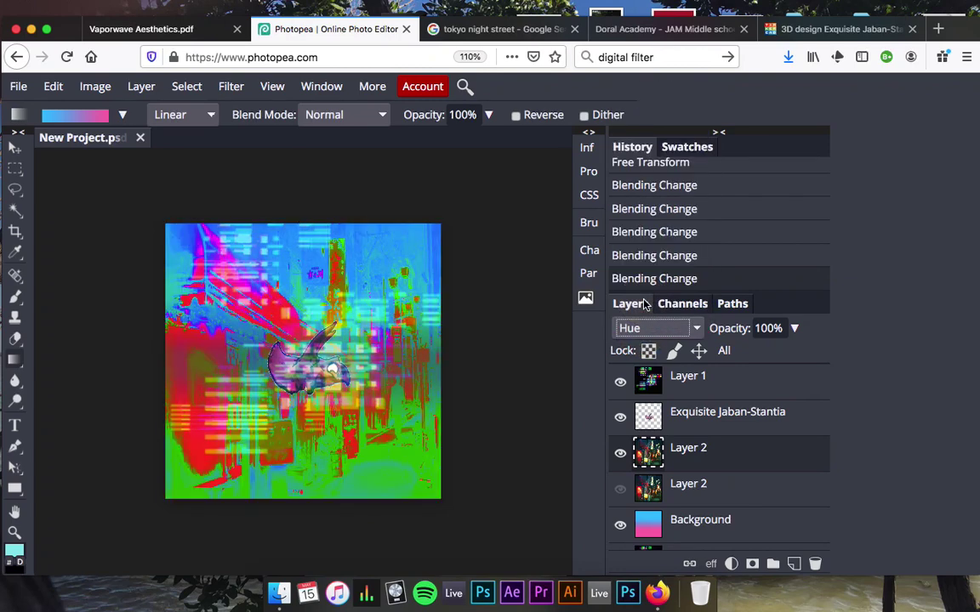
left_click(798, 329)
mouse_move(794, 350)
left_mouse_down()
mouse_move(754, 350)
mouse_move(819, 350)
mouse_move(717, 355)
mouse_move(780, 363)
mouse_move(792, 350)
left_mouse_up()
Set the Tokyo street layer's blend mode to Linear Light and its opacity to 34%.
left_click(698, 335)
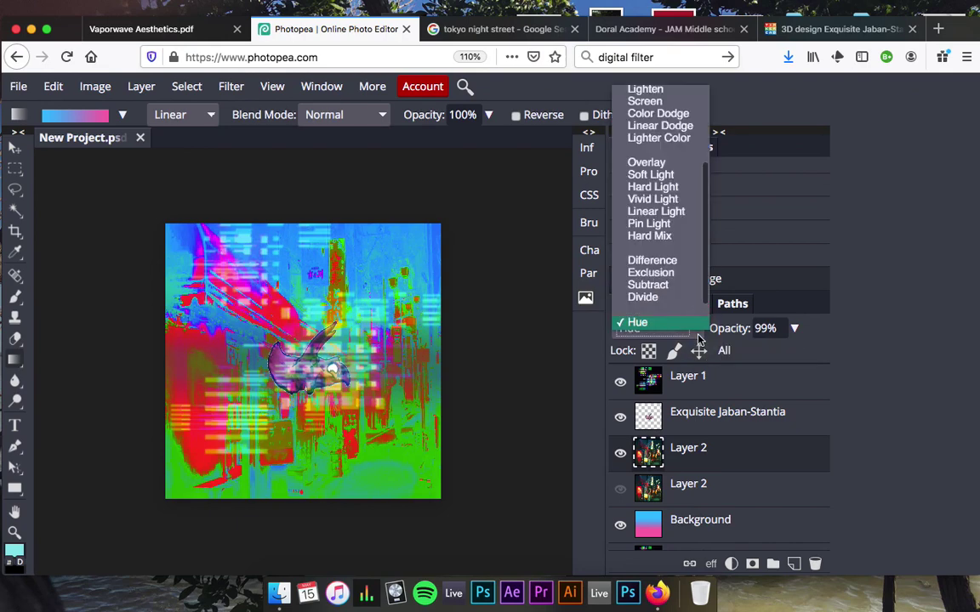
left_click(667, 212)
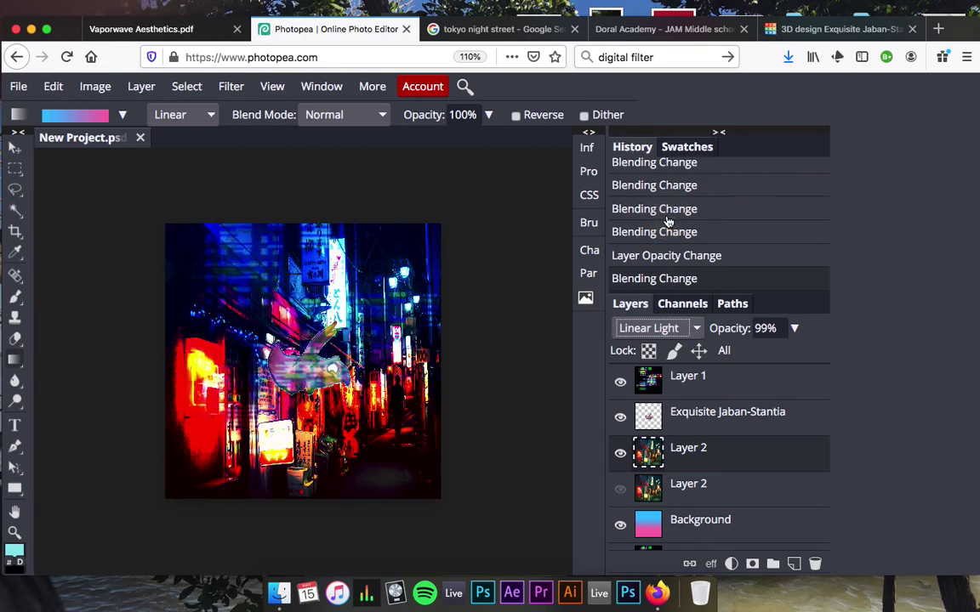
left_click(646, 328)
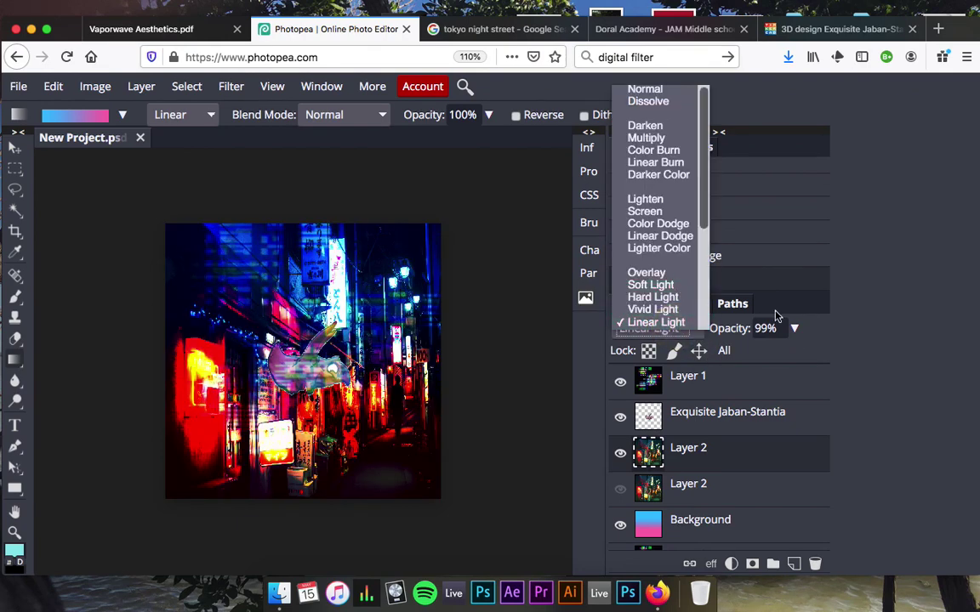
left_click(808, 324)
left_click(797, 331)
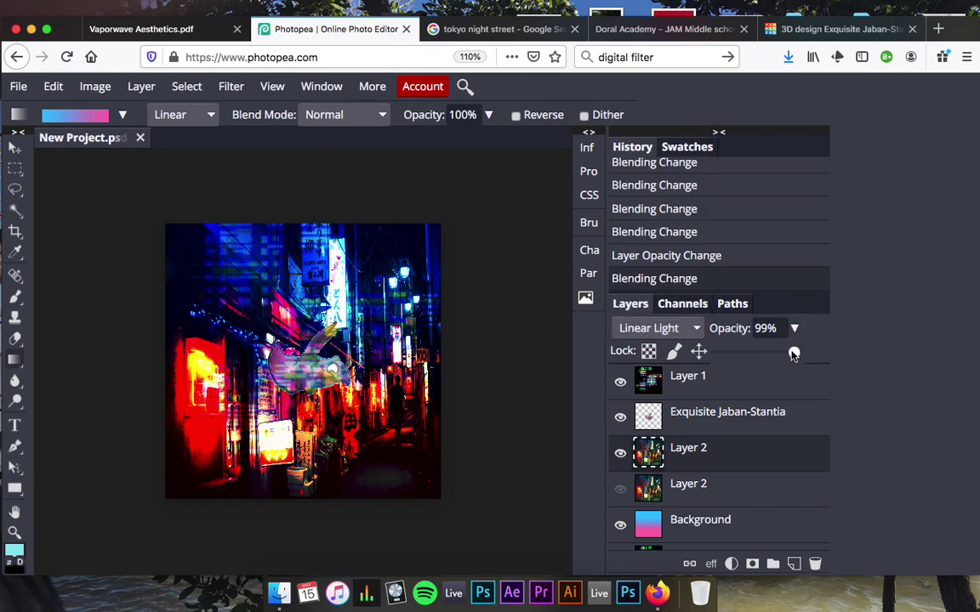
left_click_drag(793, 354, 745, 369)
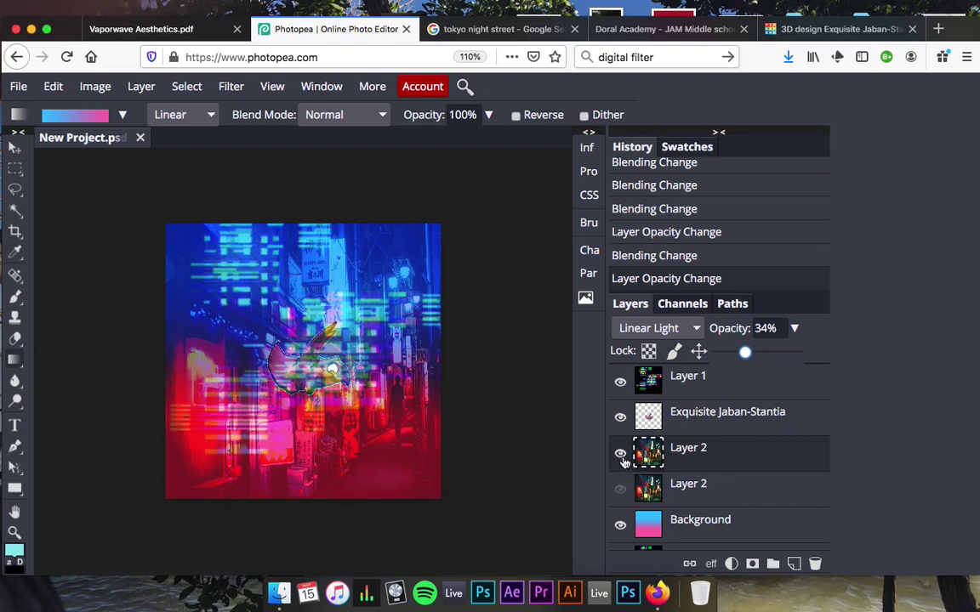
Move the Linear Light street layer below the other street copy and hide it, and show the Exclusion copy instead.
left_click_drag(624, 460, 625, 488)
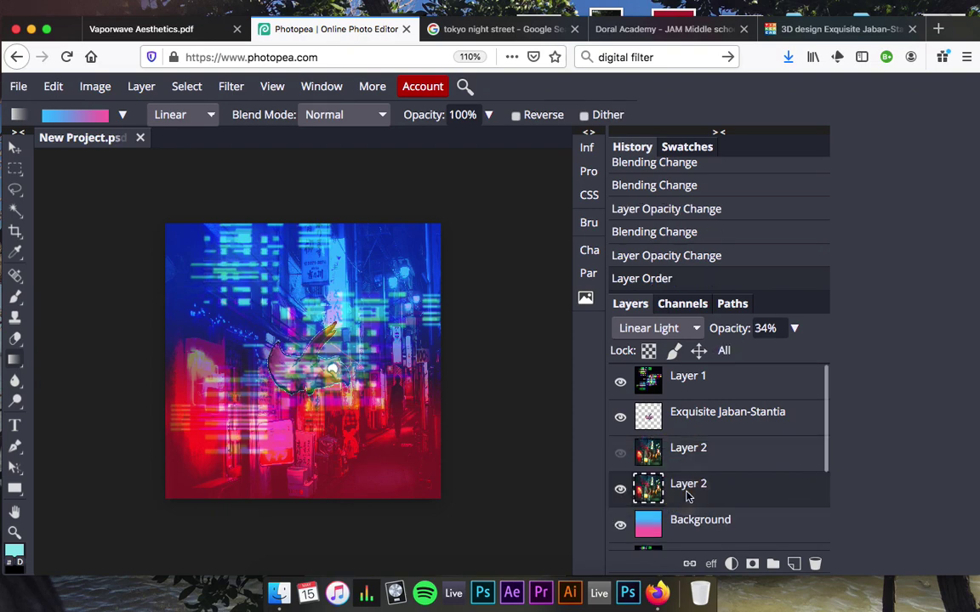
left_click(620, 491)
left_click(713, 450)
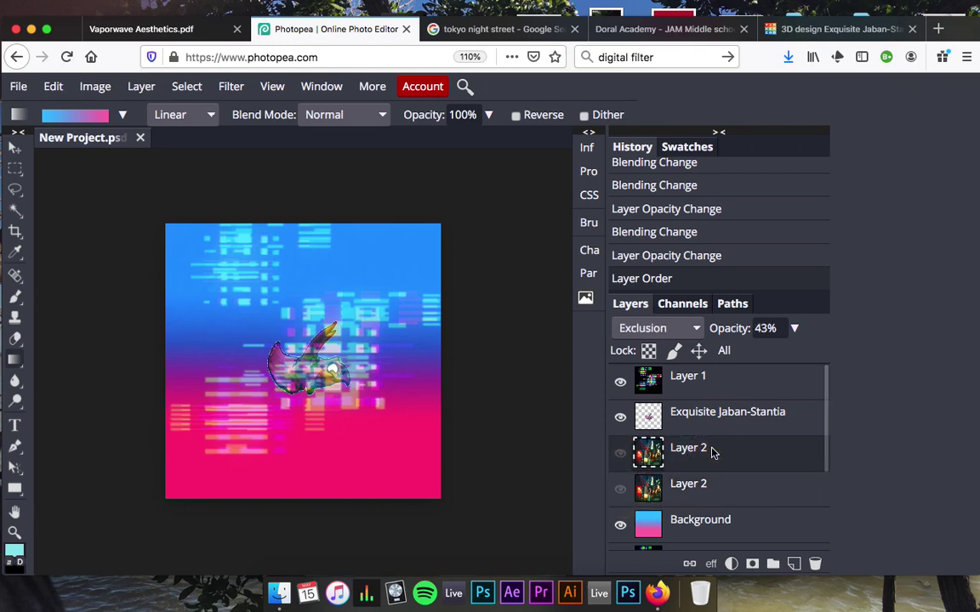
left_click(620, 453)
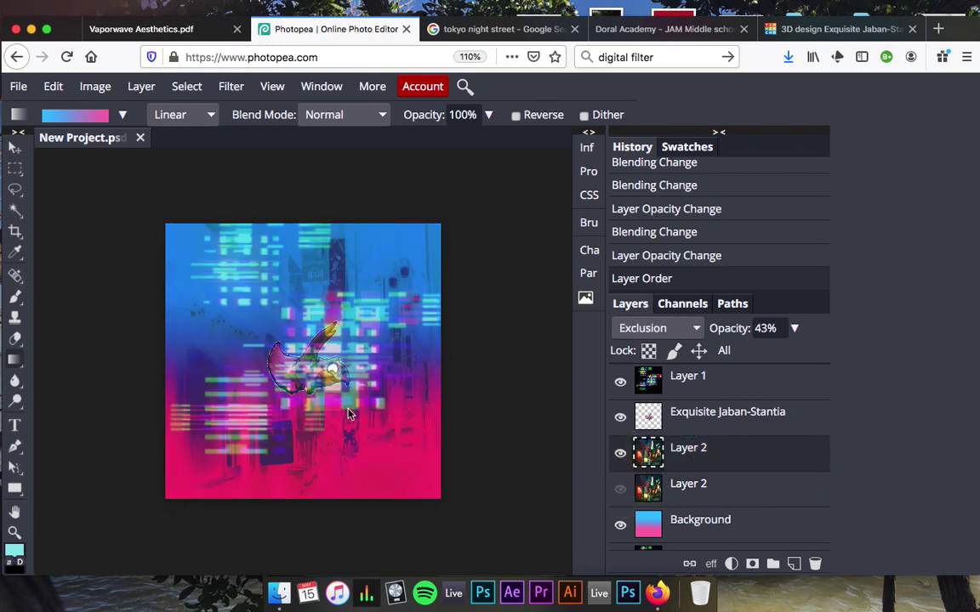
Try the Normal blend mode on the upper Tokyo street layer and switch it back to Exclusion.
left_click(648, 332)
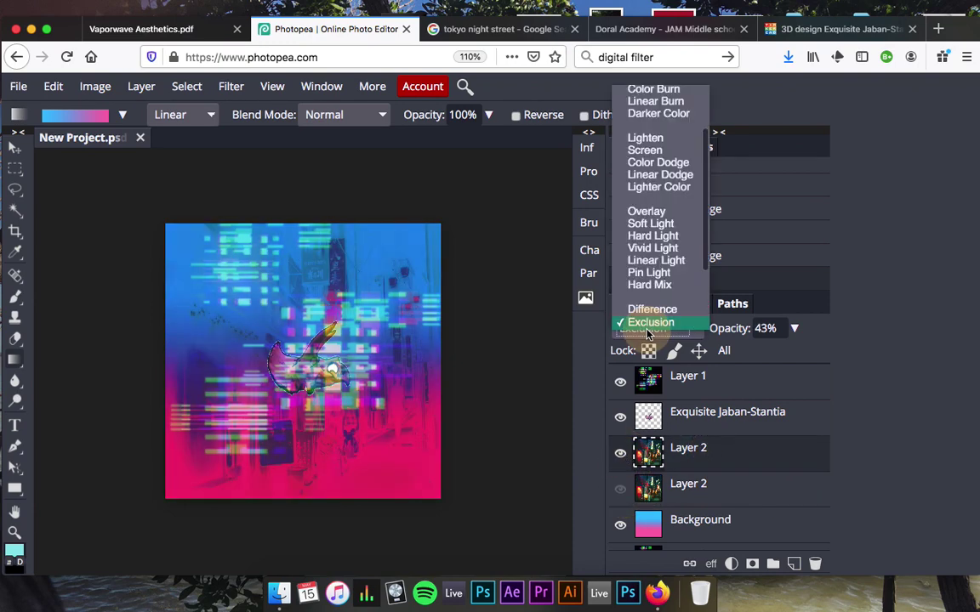
scroll(651, 272, "up", 3)
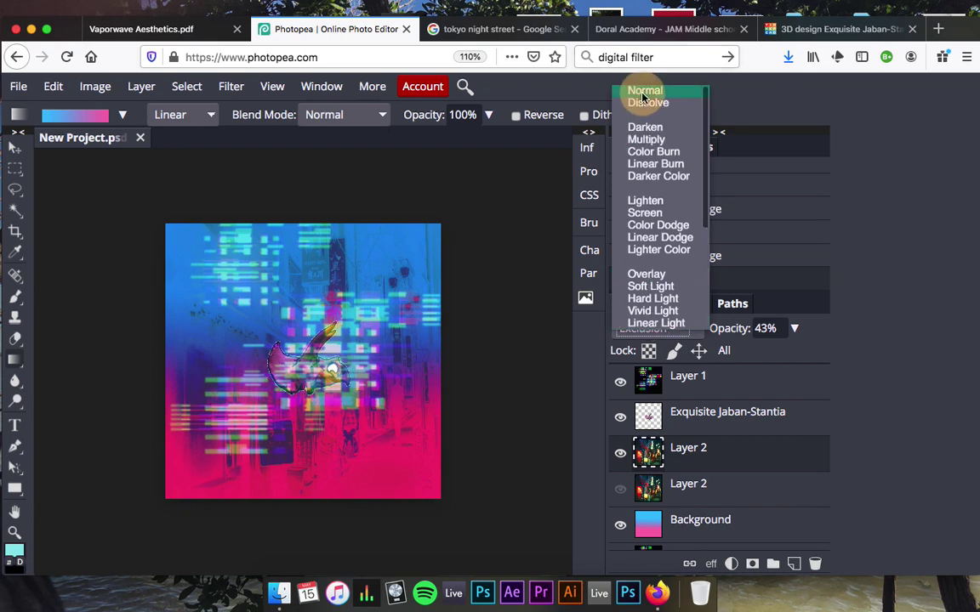
left_click(644, 92)
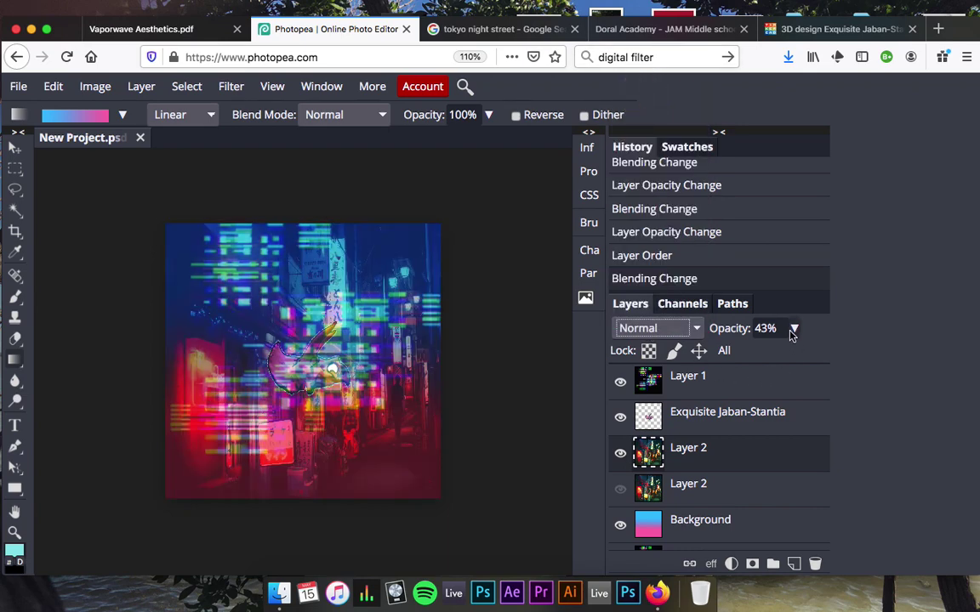
left_click(651, 328)
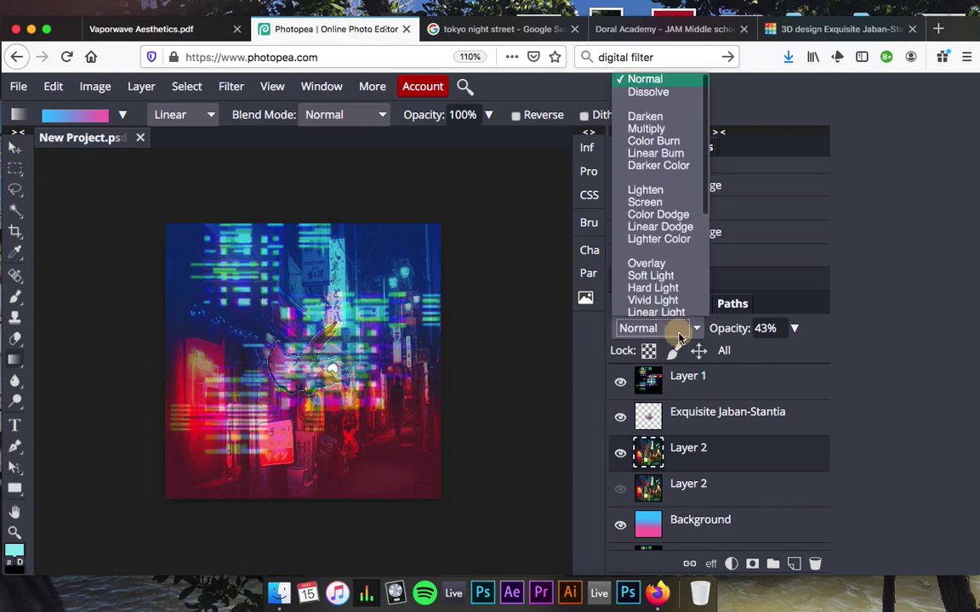
scroll(674, 302, "down", 3)
left_click(668, 225)
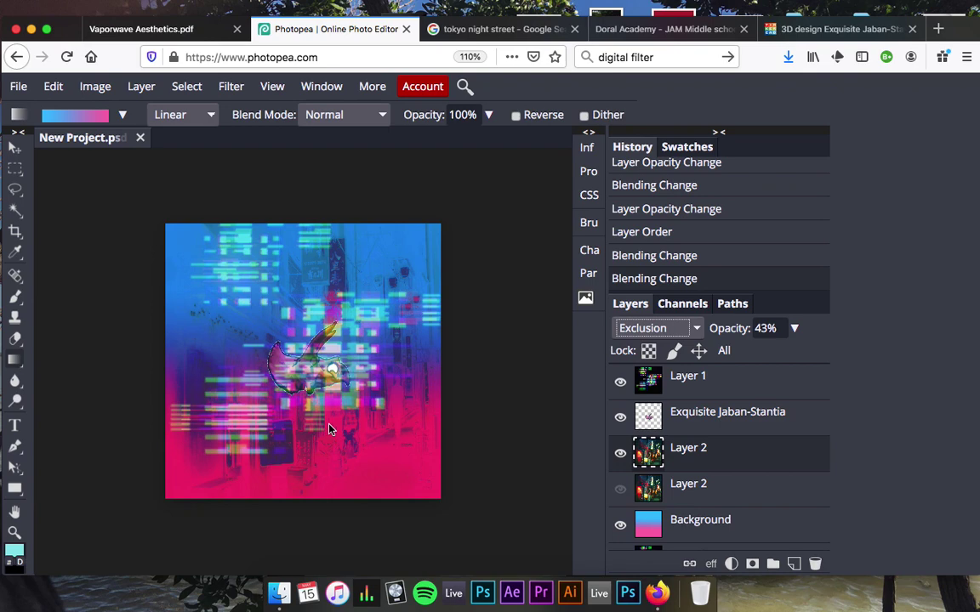
Try the upper street layer at 100% opacity with the Normal blend mode.
key("super+plus")
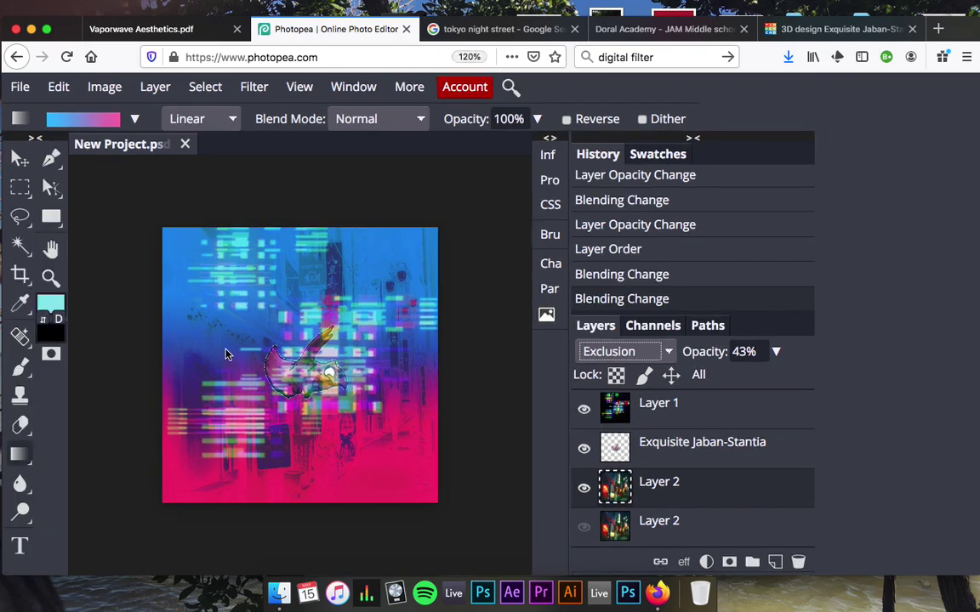
key("super+0")
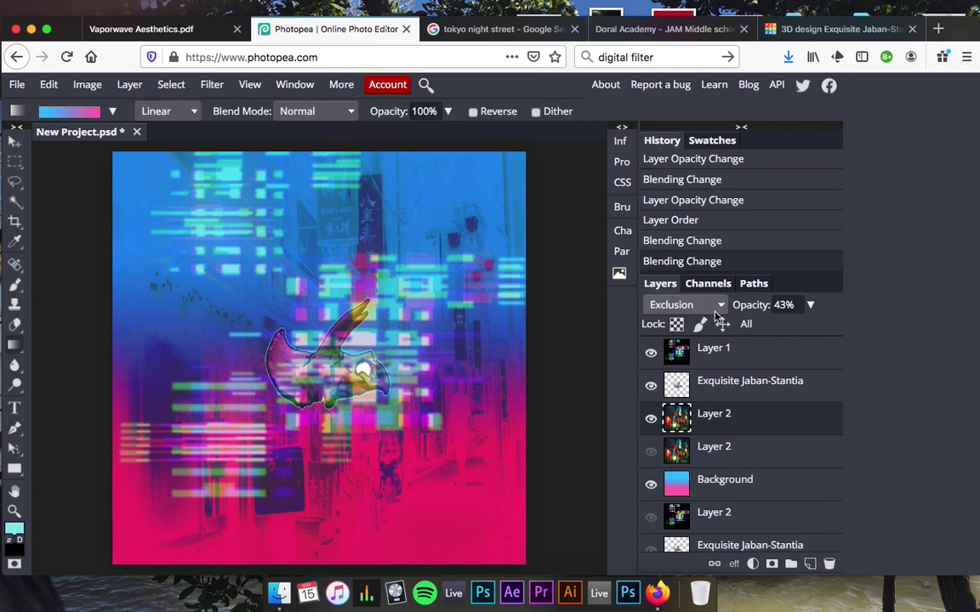
left_click(659, 304)
left_click(812, 330)
left_click(810, 305)
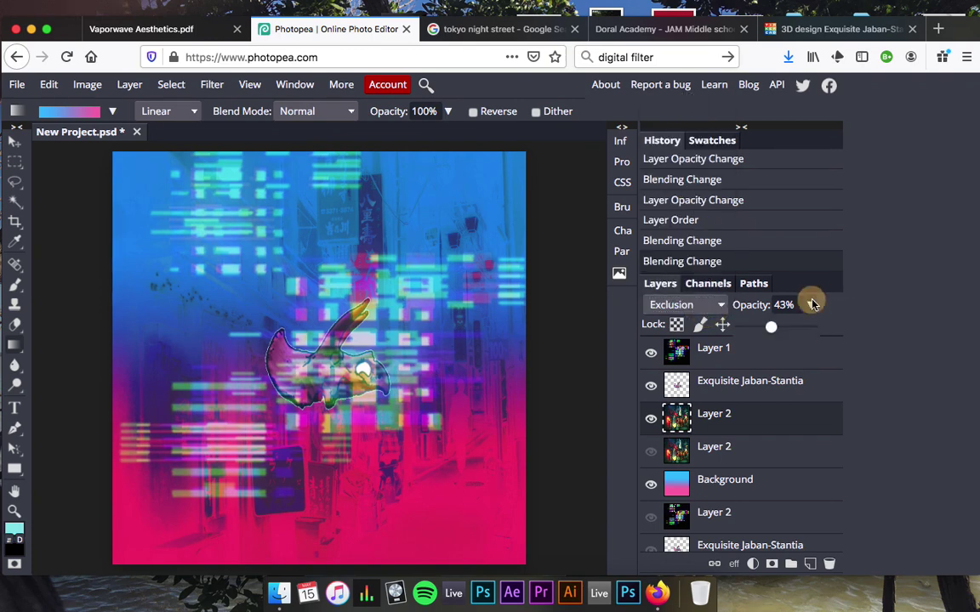
left_click_drag(810, 304, 838, 330)
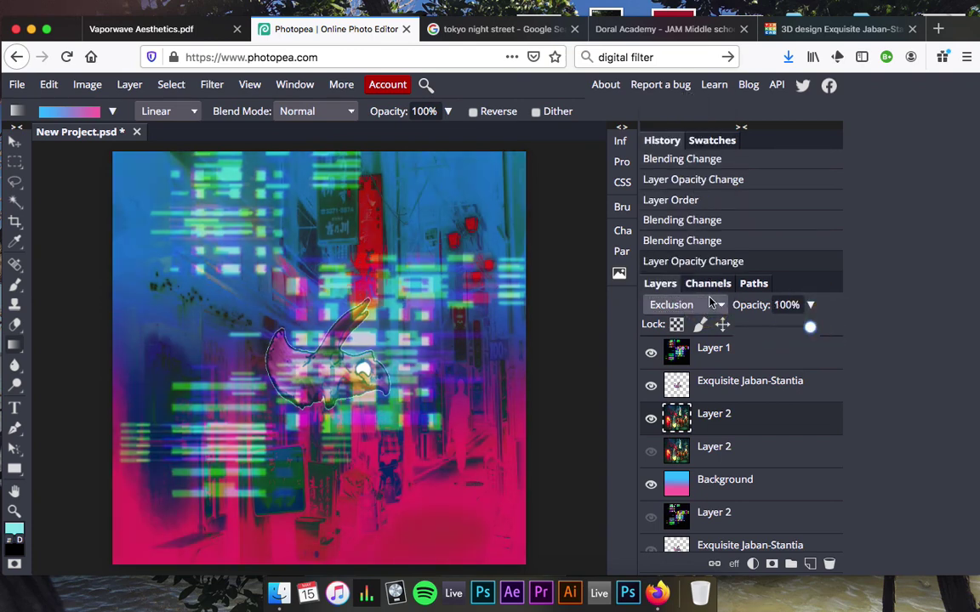
left_click(681, 304)
left_click(680, 97)
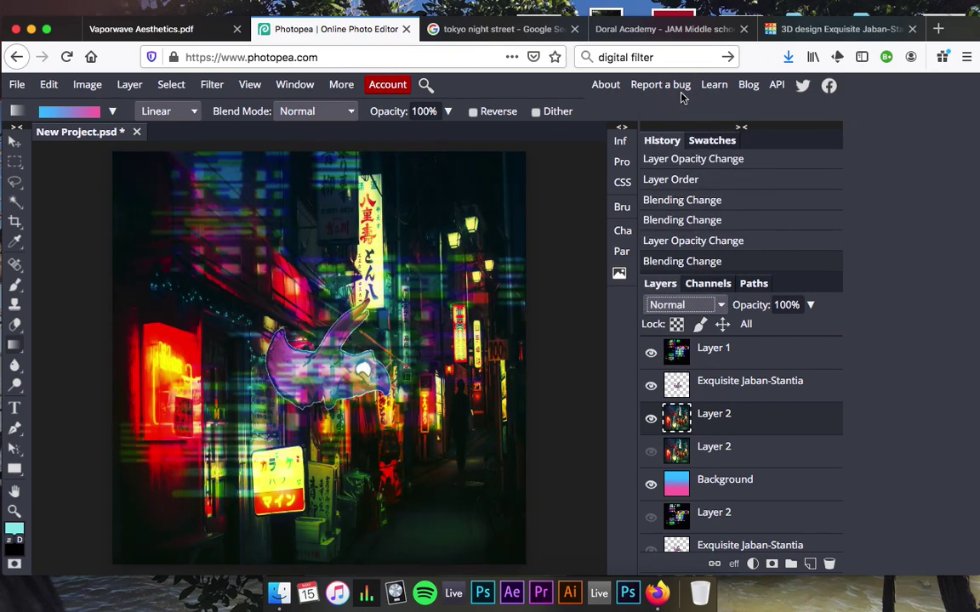
Set the upper street layer's blend mode to Exclusion and its opacity to 45%.
left_click(670, 305)
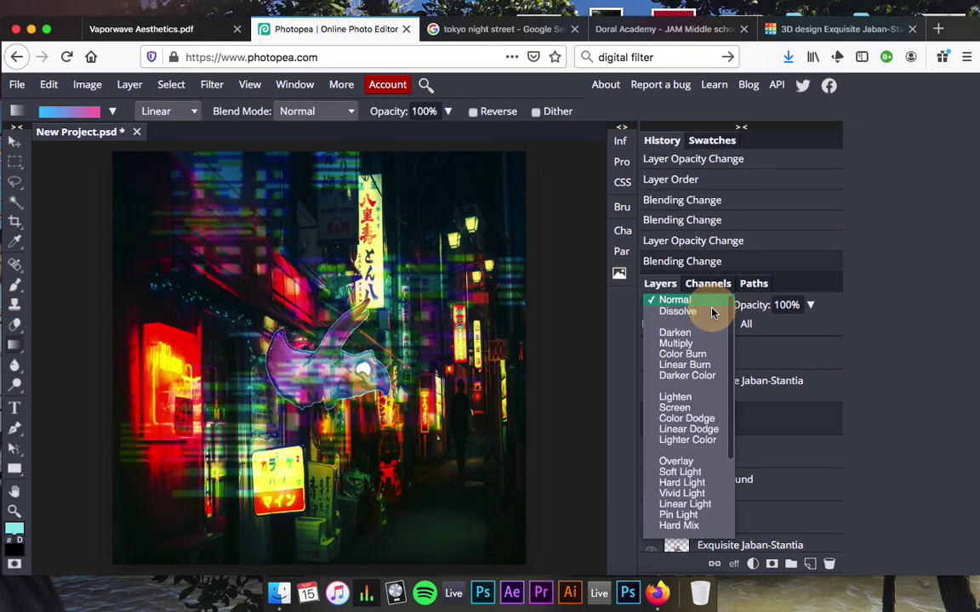
scroll(705, 426, "down", 3)
left_click(697, 453)
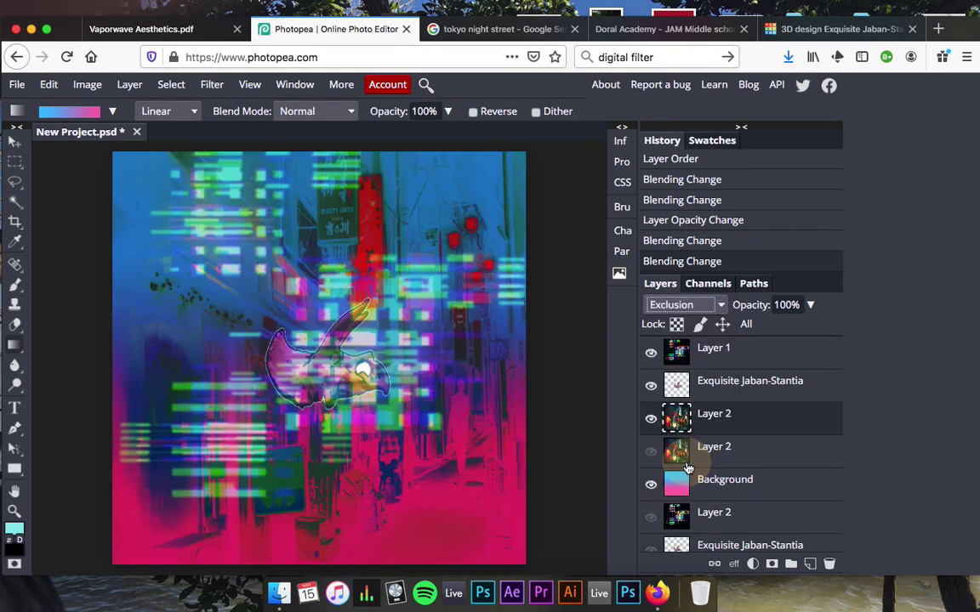
left_click(812, 306)
left_click_drag(806, 336, 777, 338)
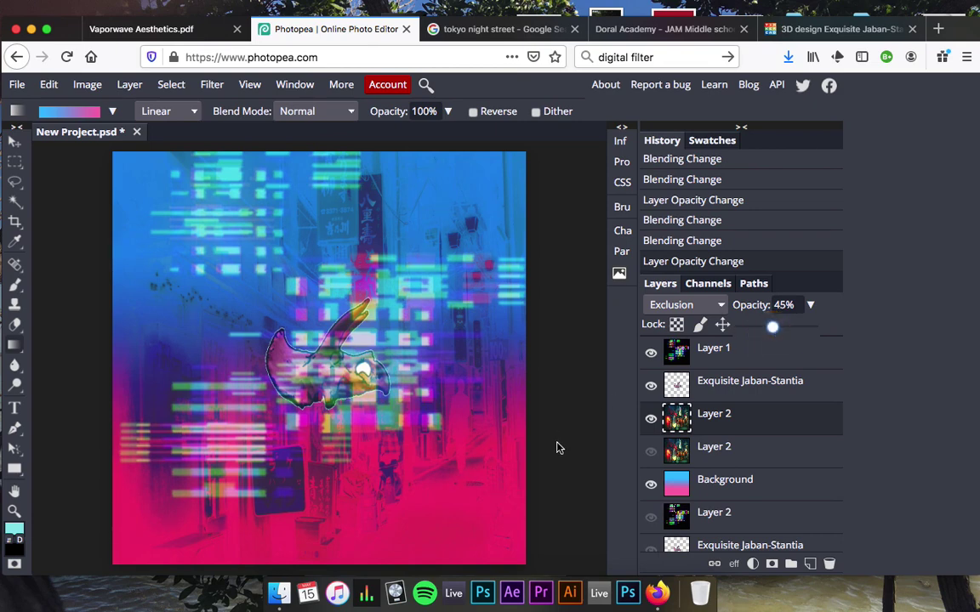
key("super+minus")
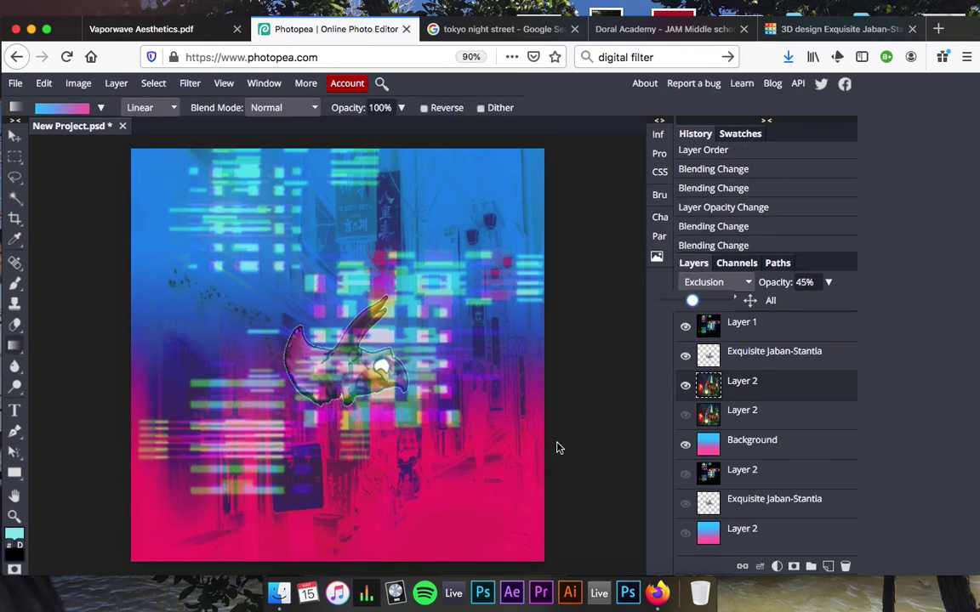
left_click(558, 449)
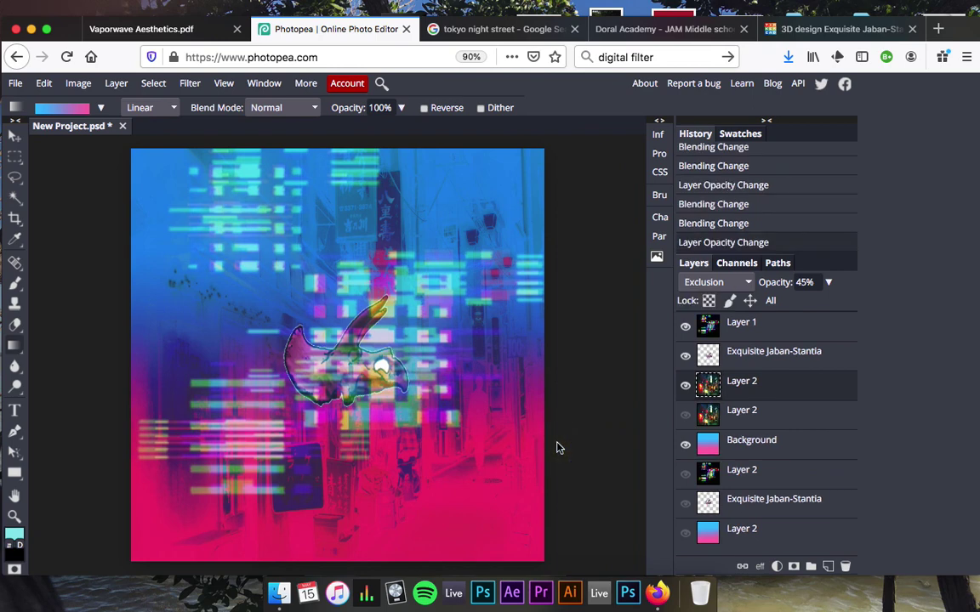
Move the gradient Background layer directly beneath the visible street layer, above the hidden street copy, and leave it selected.
left_click_drag(742, 444, 769, 410)
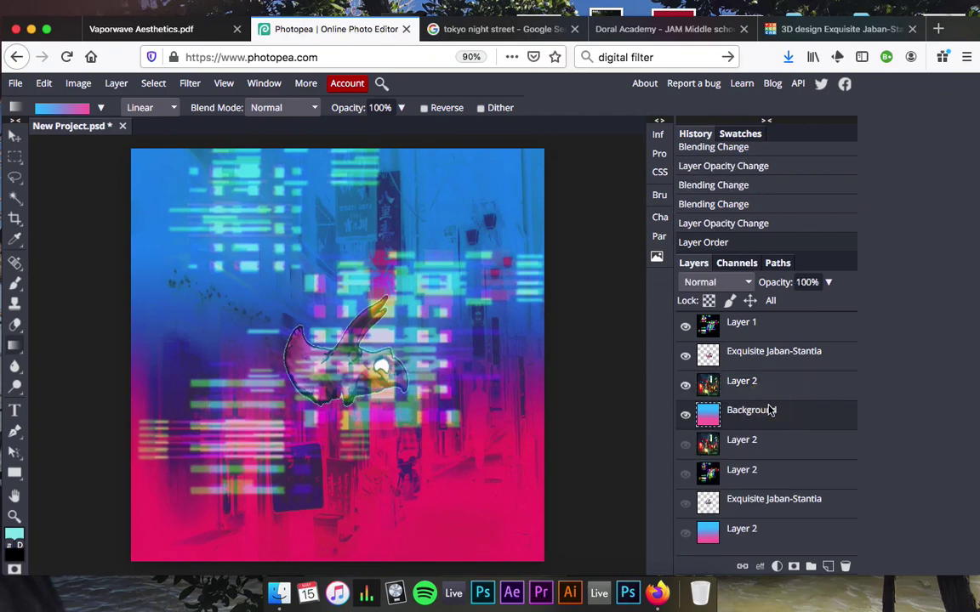
left_click(737, 440)
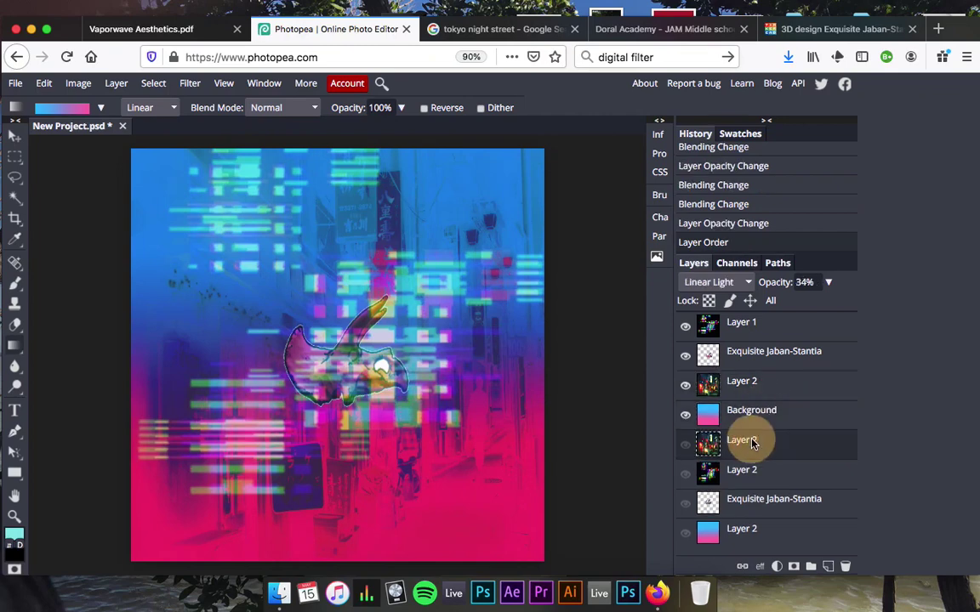
left_click(748, 534)
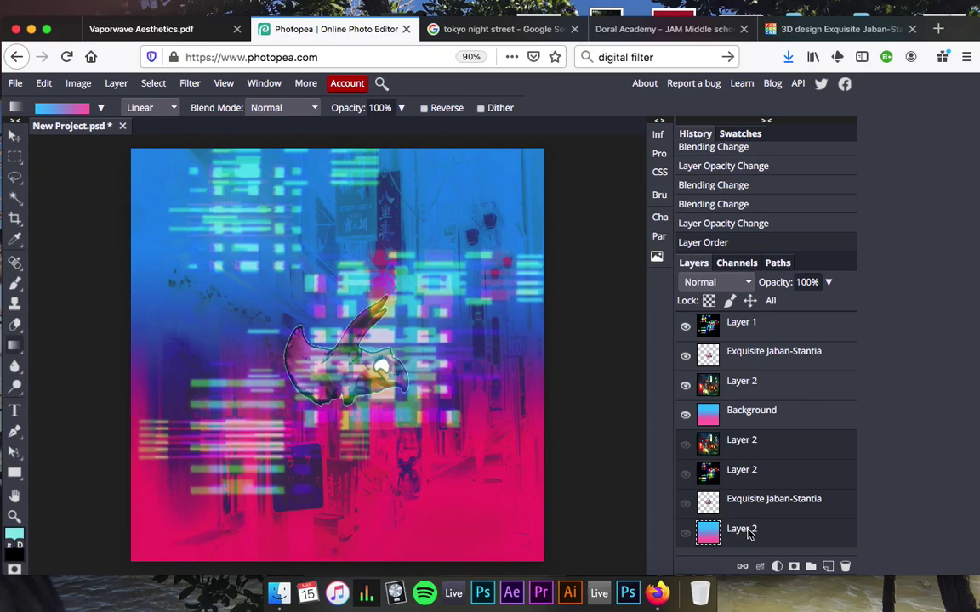
left_click(769, 412)
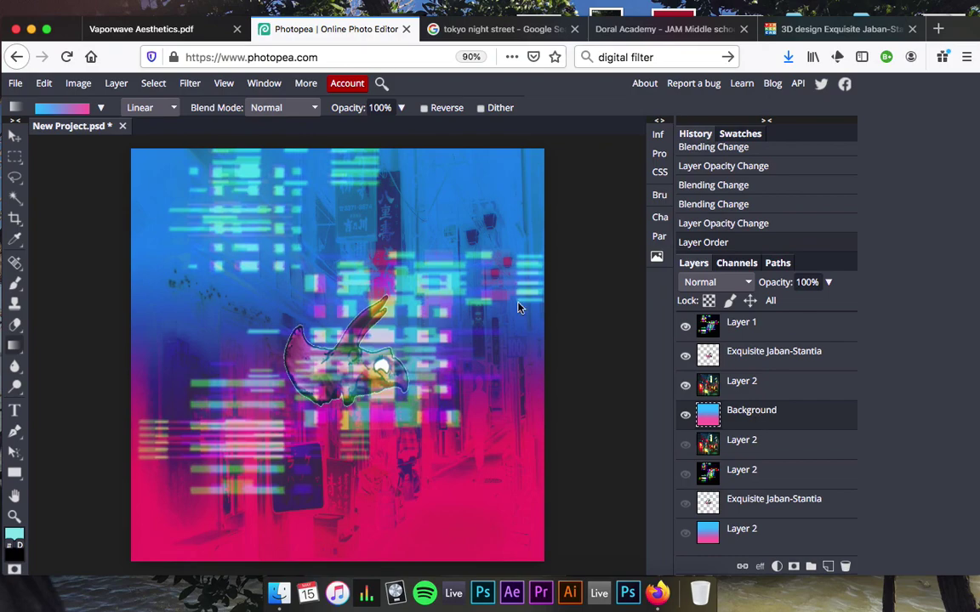
Review the album cover requirements in Vaporwave Aesthetics.pdf, covering the minimum of 3 characteristics, old technology, Japanese culture and neon gradients, and return to Photopea.
left_click(170, 30)
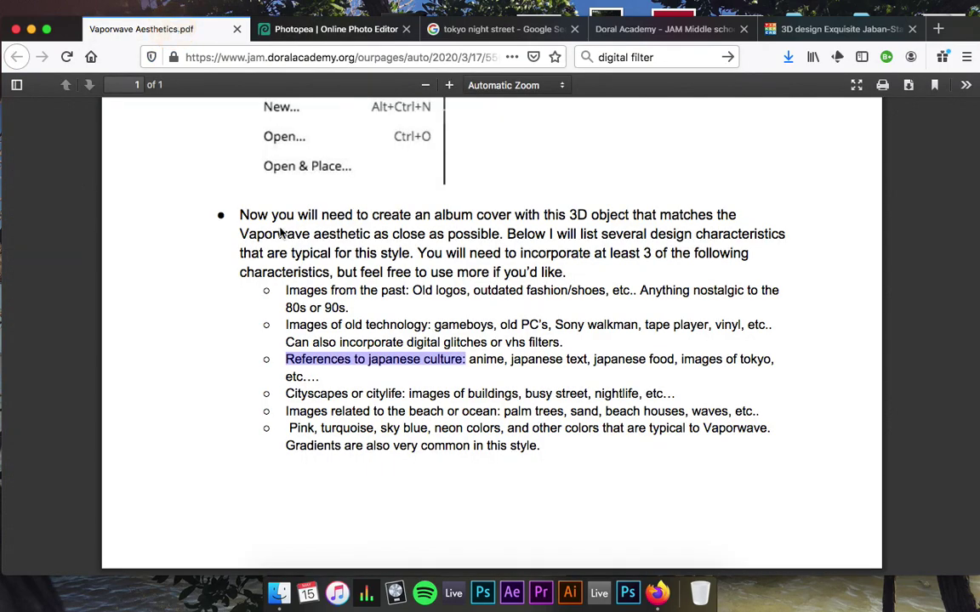
left_click(410, 294)
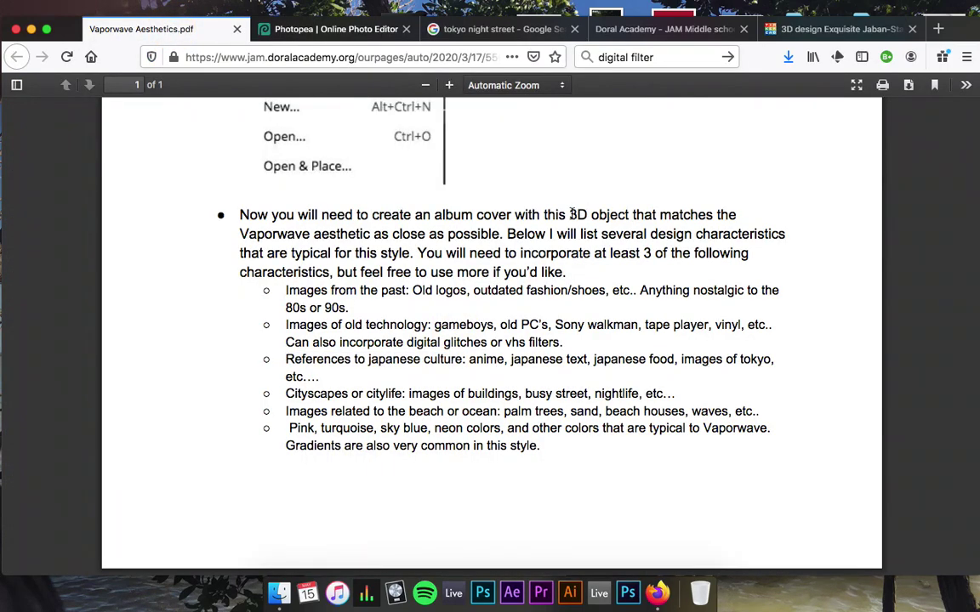
double_click(577, 215)
left_click_drag(595, 253, 648, 267)
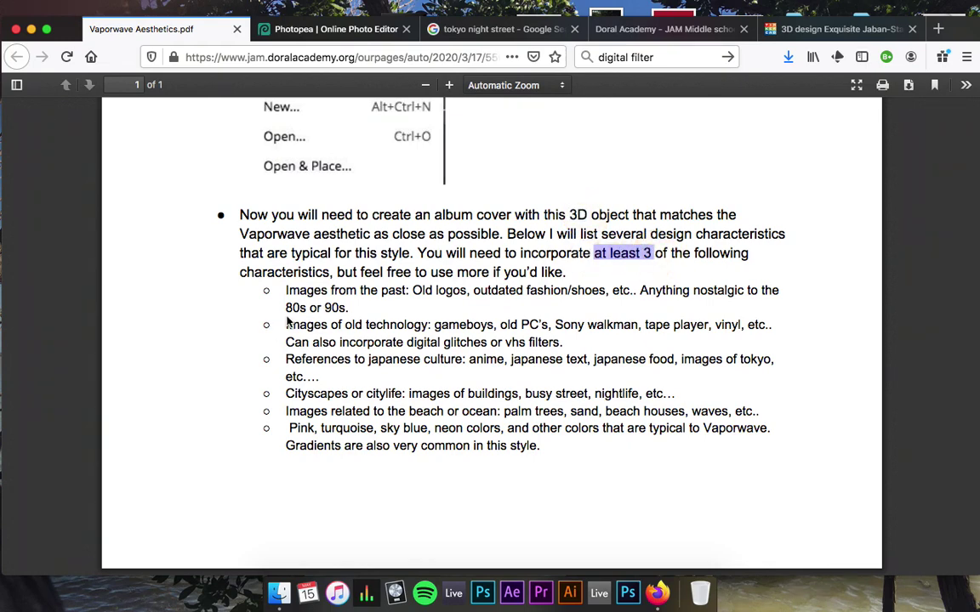
left_click_drag(286, 325, 525, 382)
left_click(297, 502)
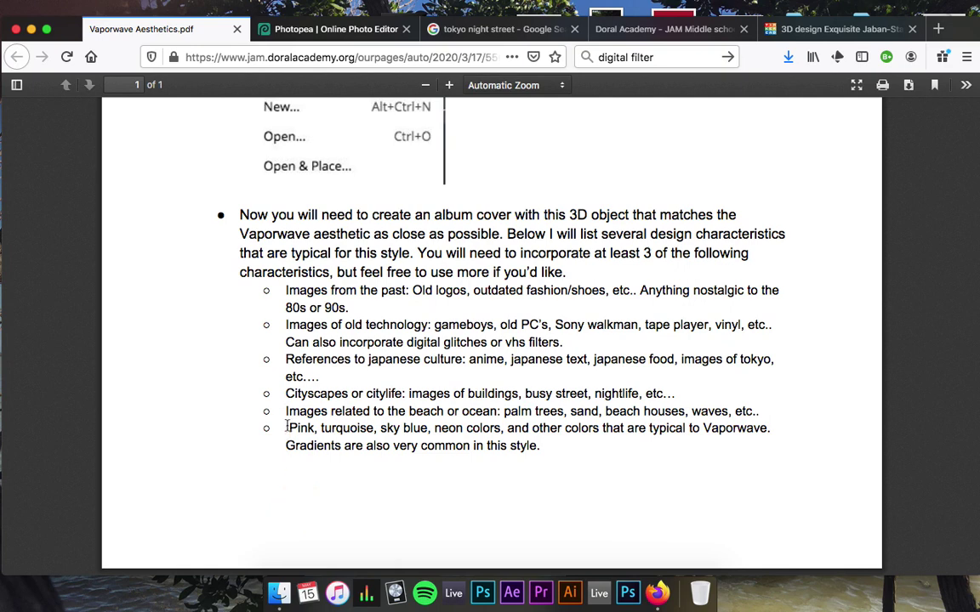
left_click_drag(286, 427, 538, 449)
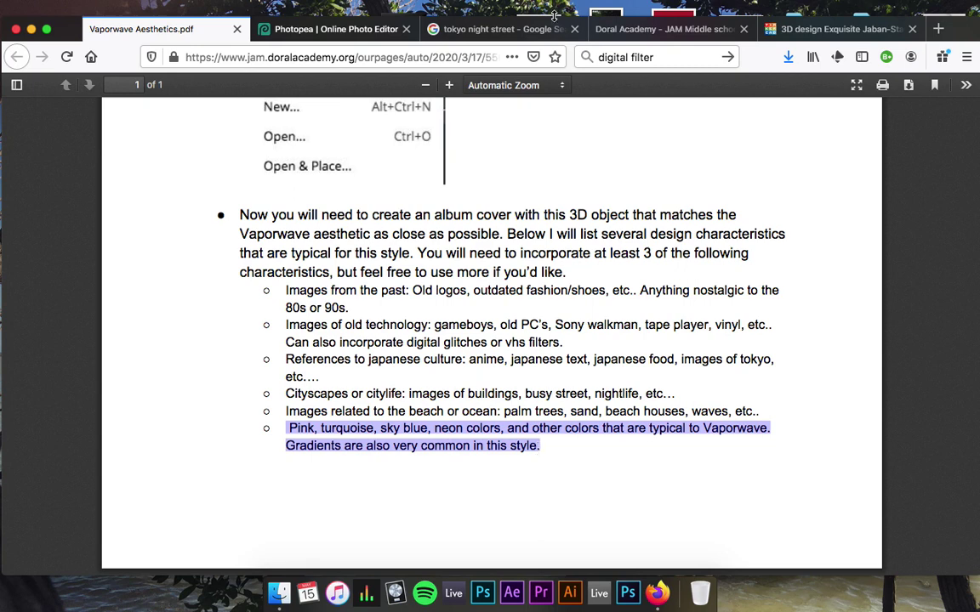
left_click(329, 28)
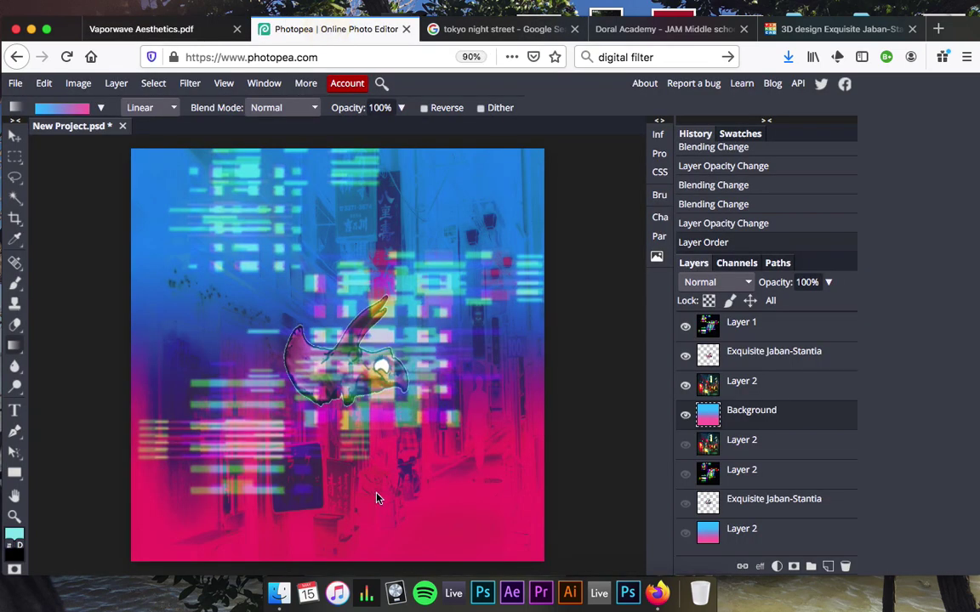